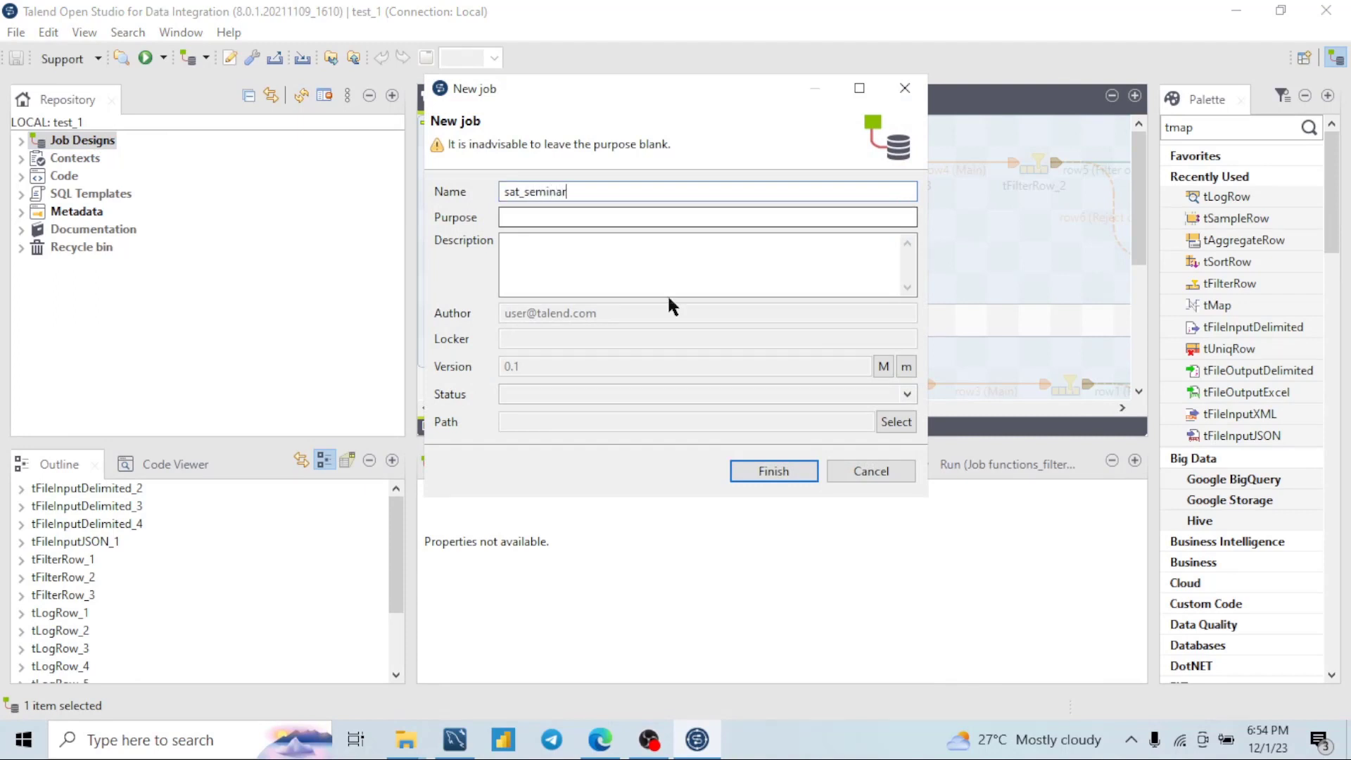
- Create the new job with the name sat_seminar
click(807, 471)
double_click(475, 109)
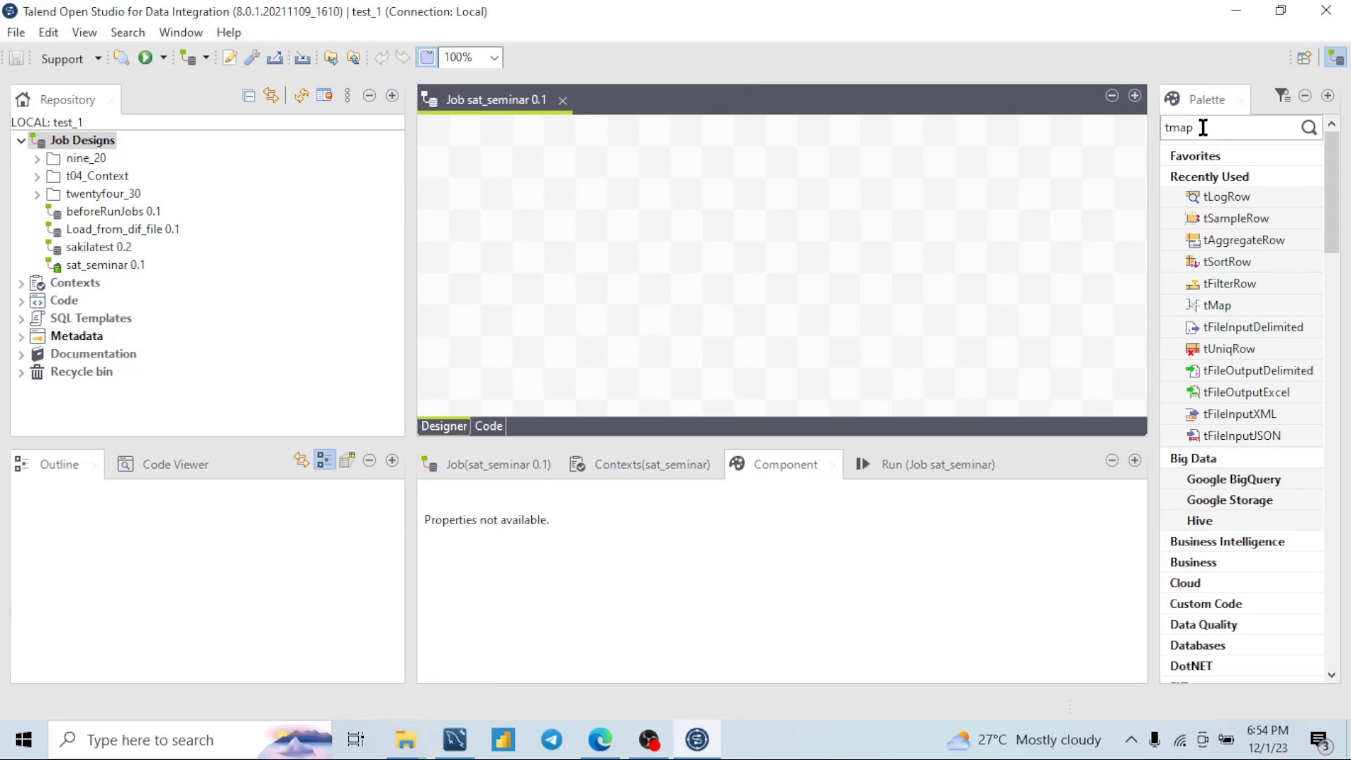
- Find the tDBInput component in the palette and place it on the sat_seminar job canvas
click(1203, 128)
key(BackSpace)
key(BackSpace)
key(BackSpace)
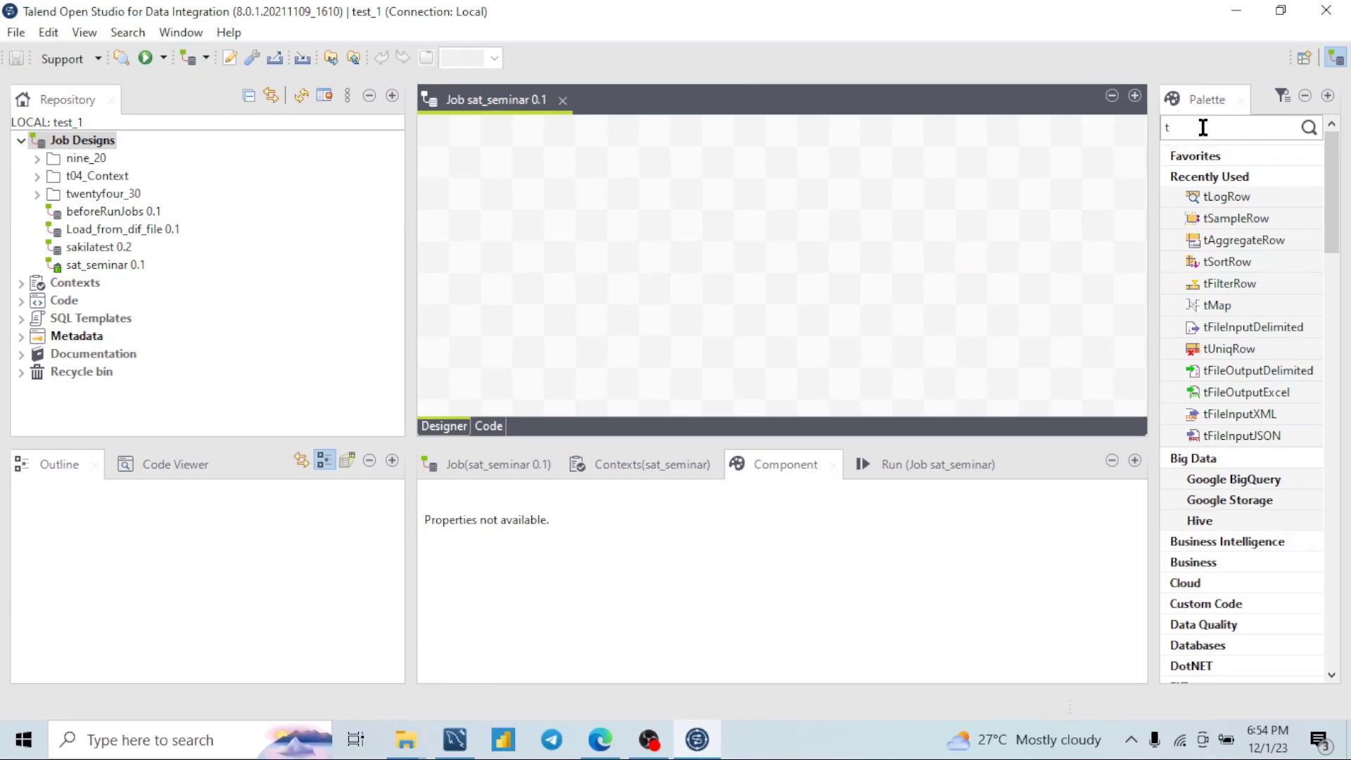
text(dbinput)
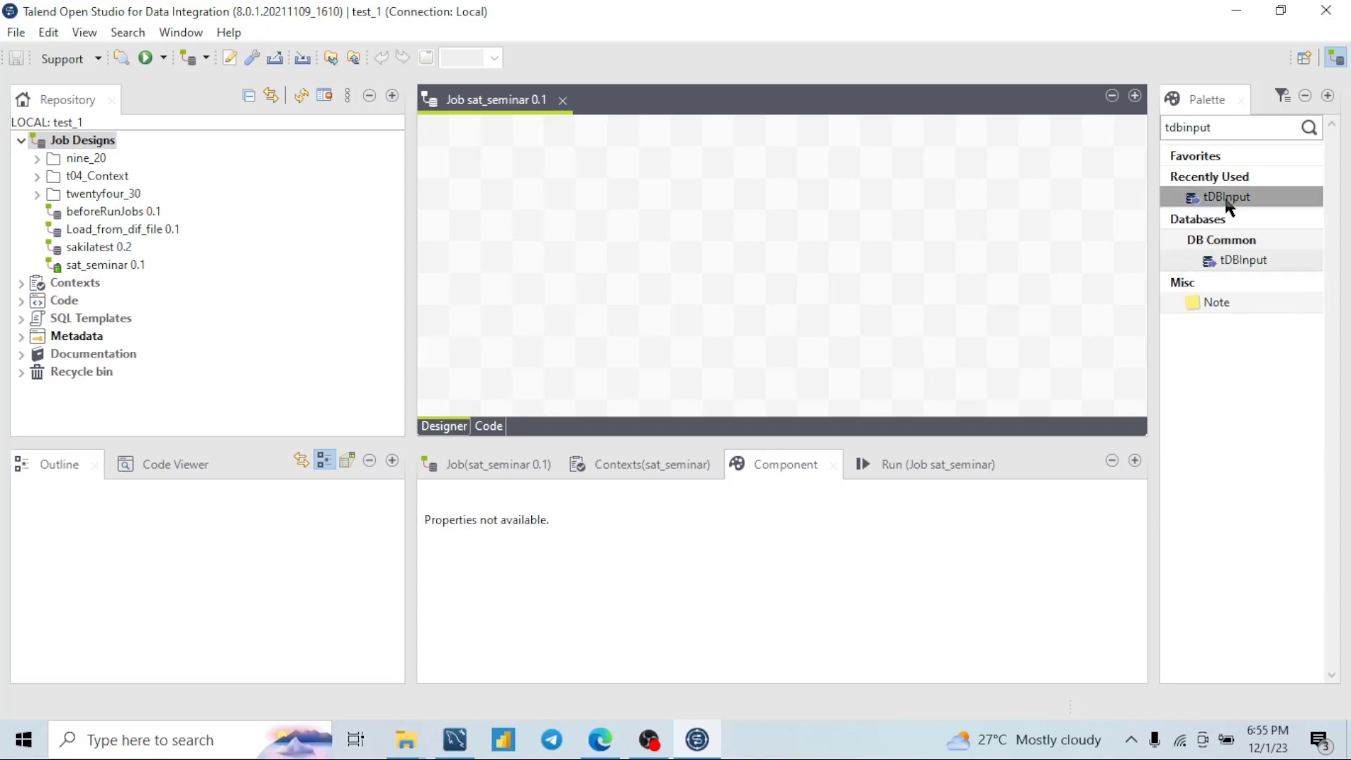
drag(1223, 199, 649, 201)
drag(470, 184, 465, 193)
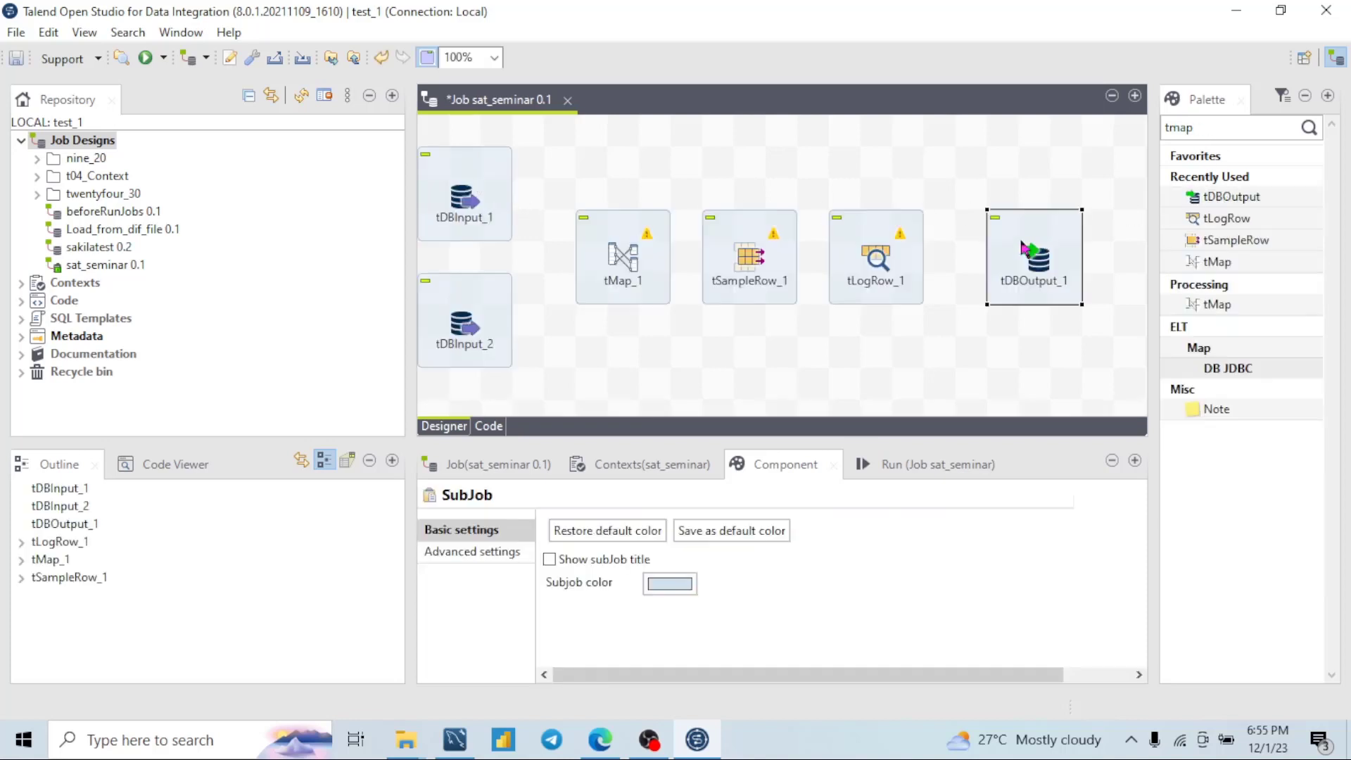
- Set the database type of tDBInput_1 to MySQL and apply it
click(459, 207)
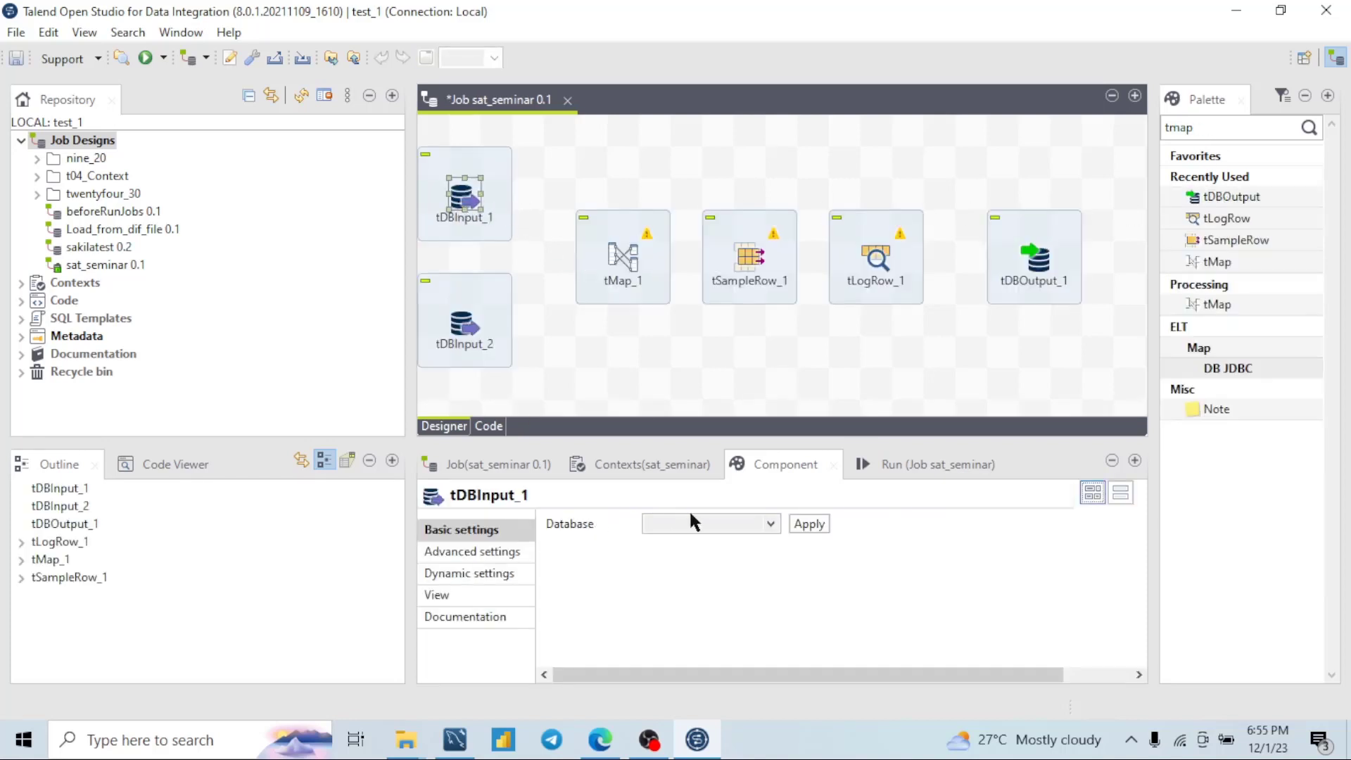
click(770, 525)
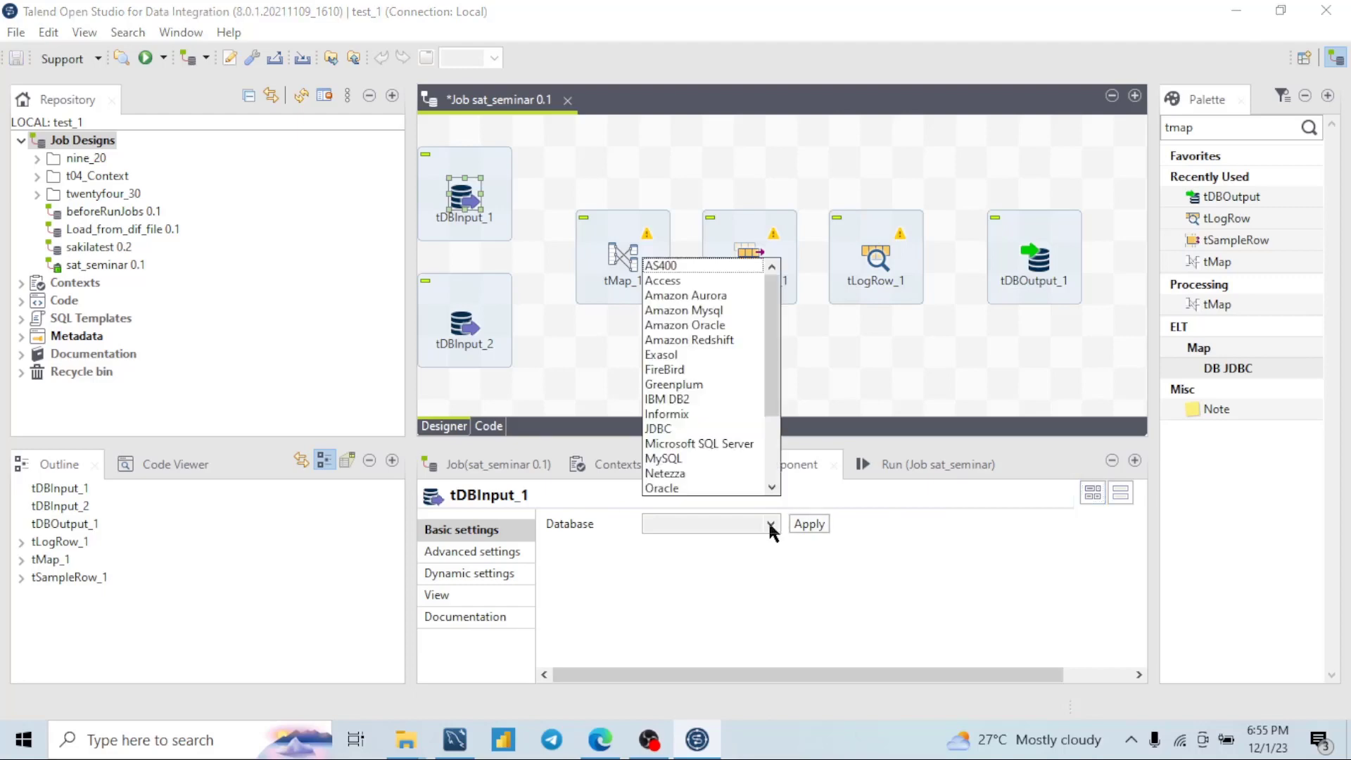
click(685, 457)
click(809, 523)
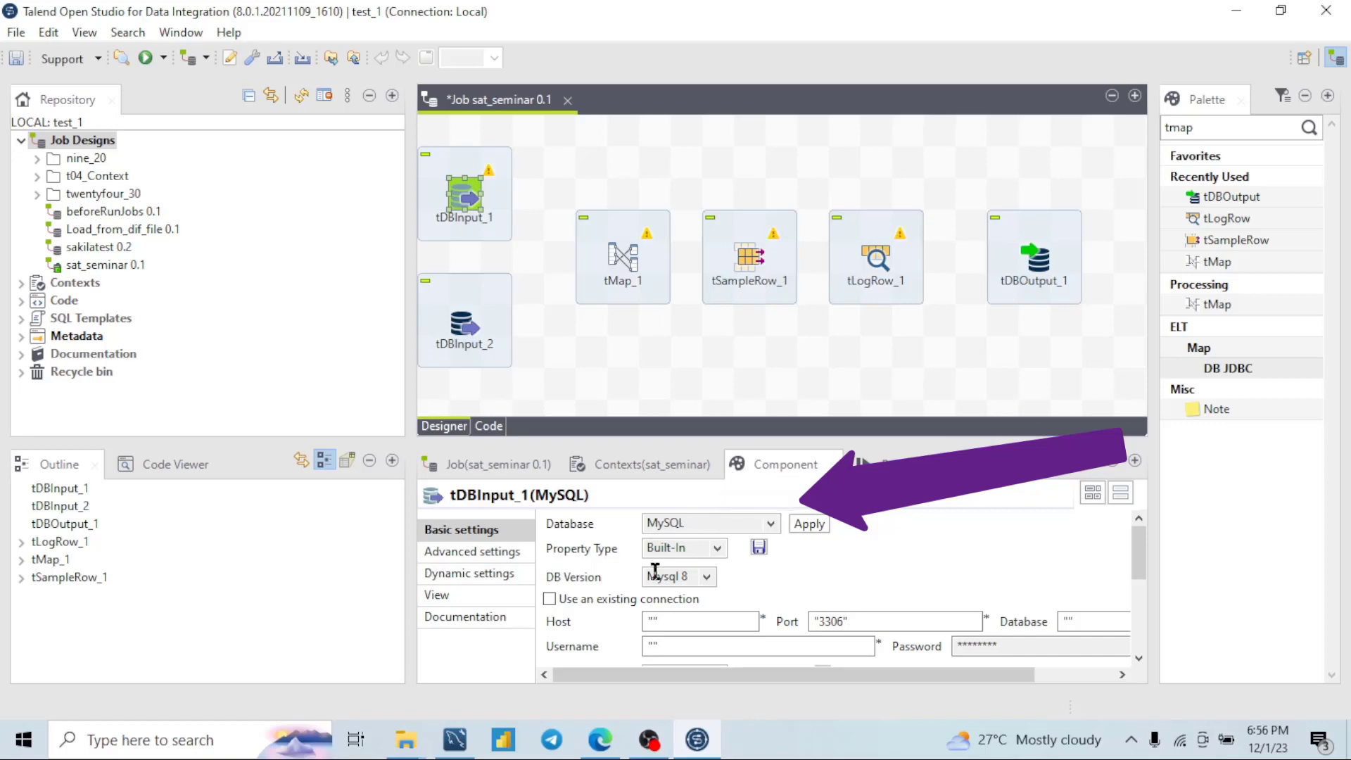
- Set tDBInput_1's property type to Repository and select the sakila 0.1 database connection
click(717, 548)
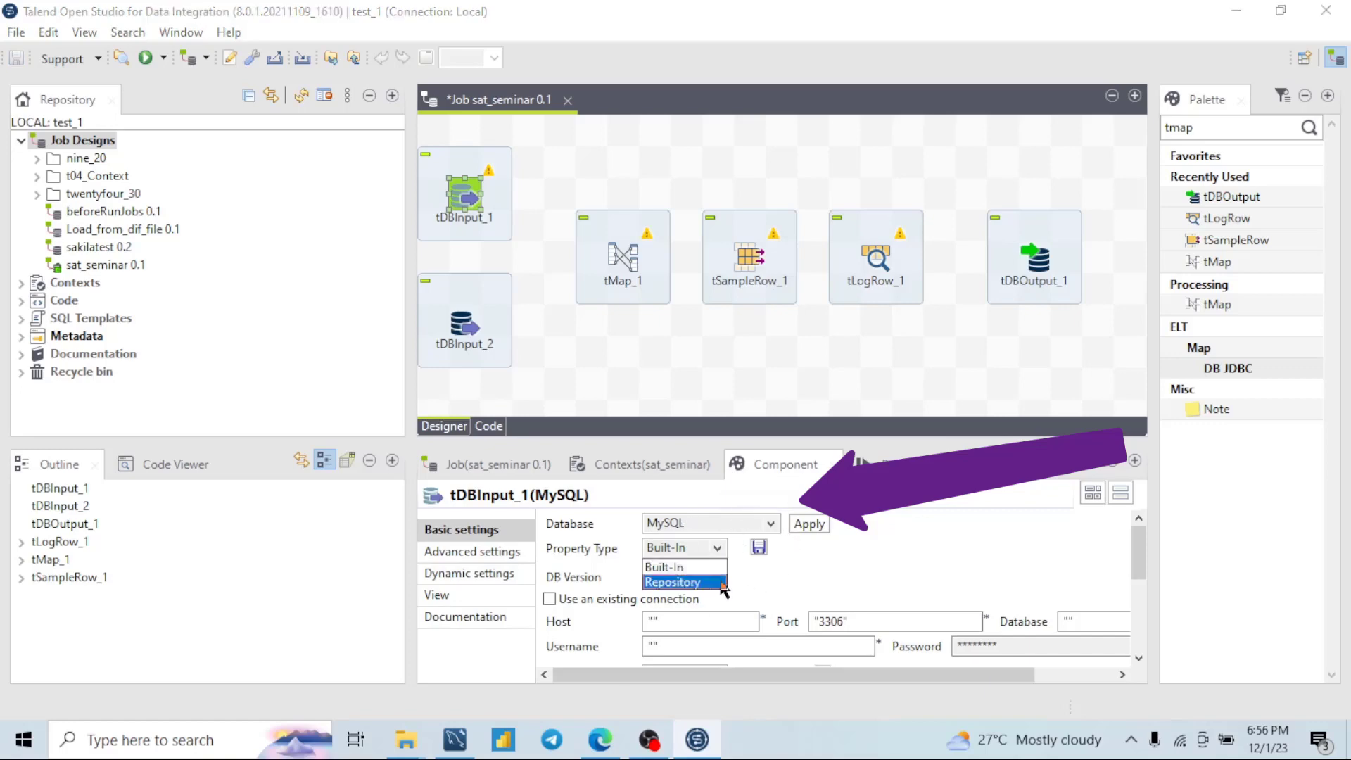
click(668, 581)
click(991, 547)
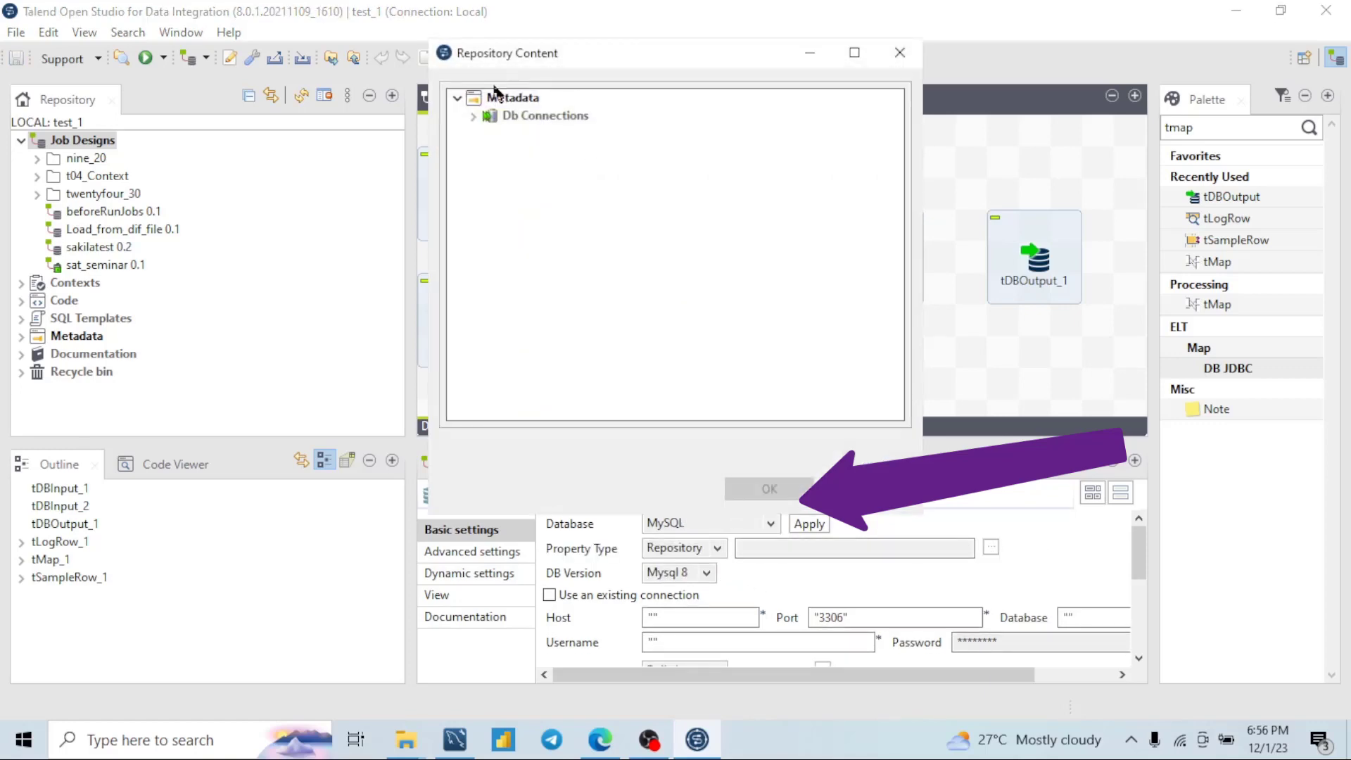
click(473, 115)
click(499, 154)
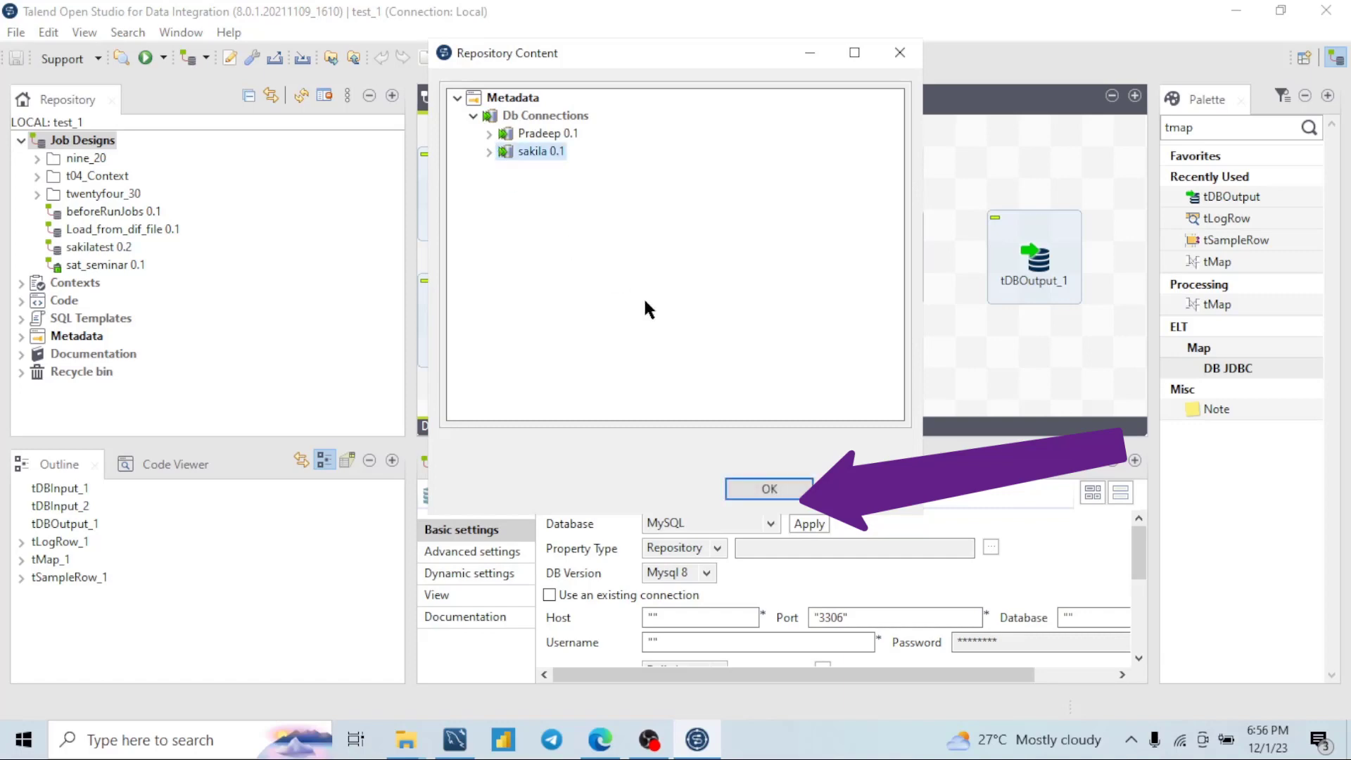
click(760, 487)
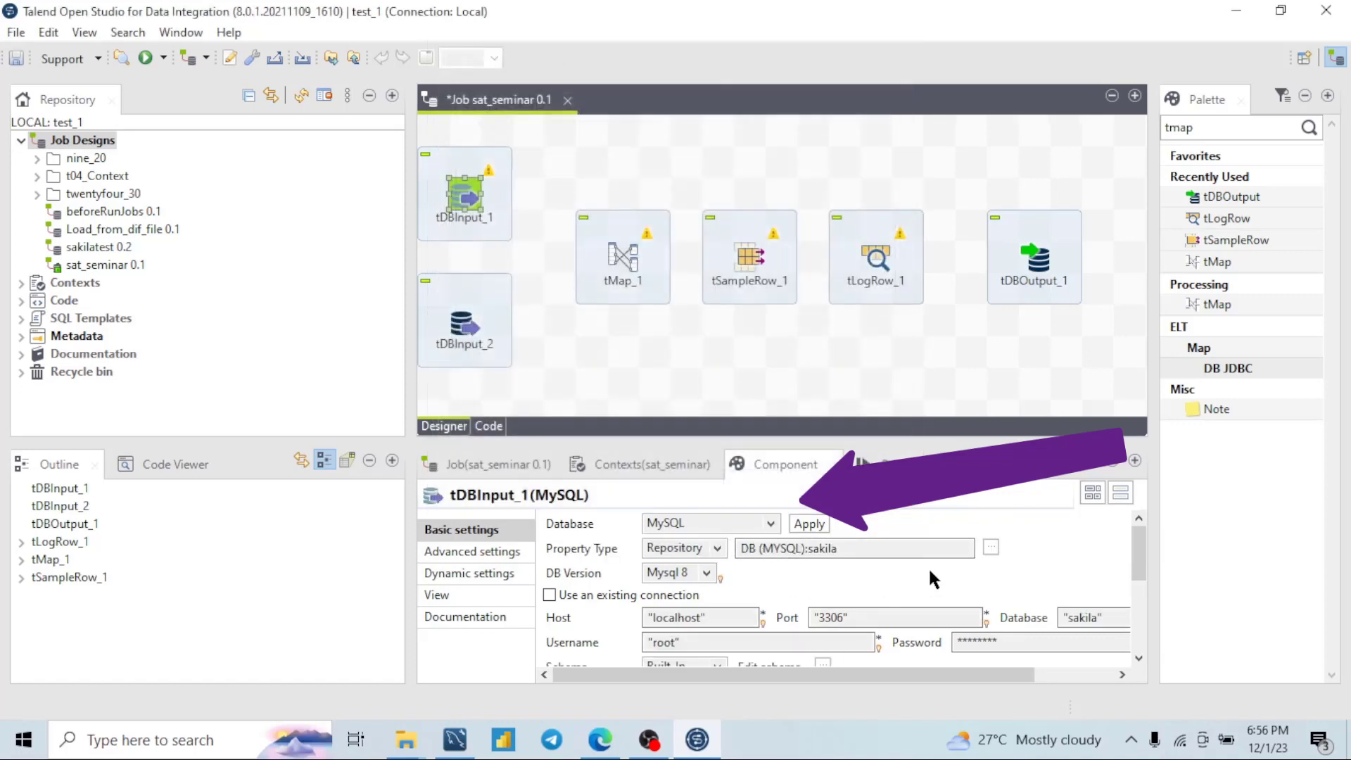
- Set tDBInput_1's schema to Repository and select the sakila actor table schema
scroll(928, 571, down, 3)
scroll(776, 577, up, 2)
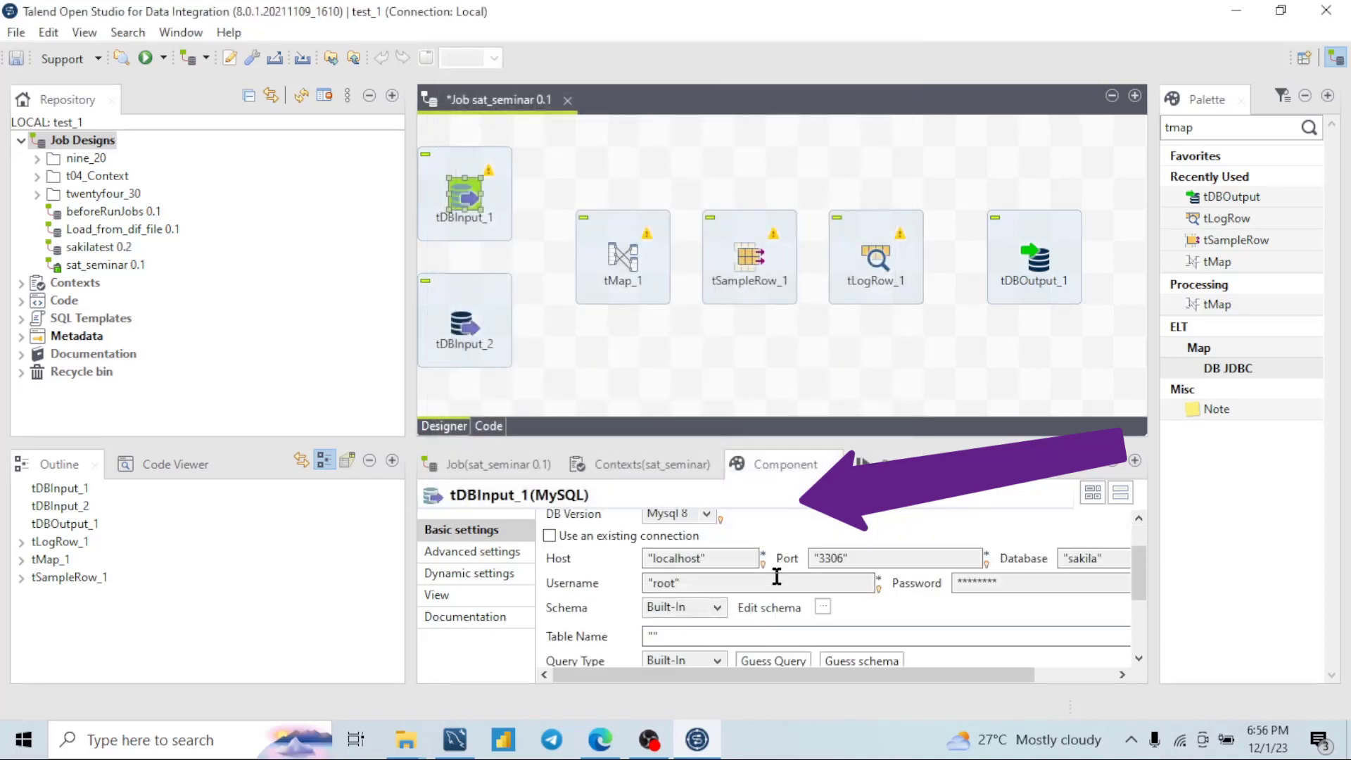
click(717, 608)
click(703, 641)
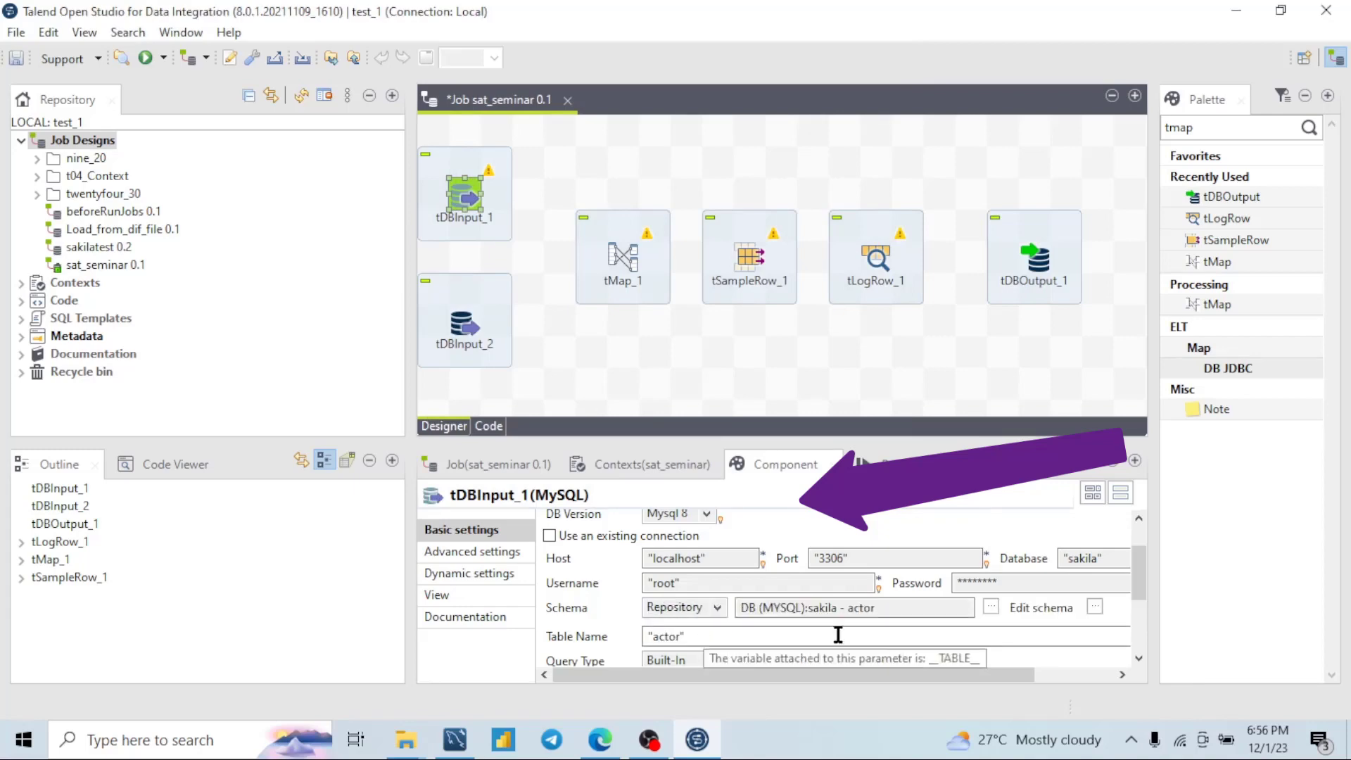
click(992, 607)
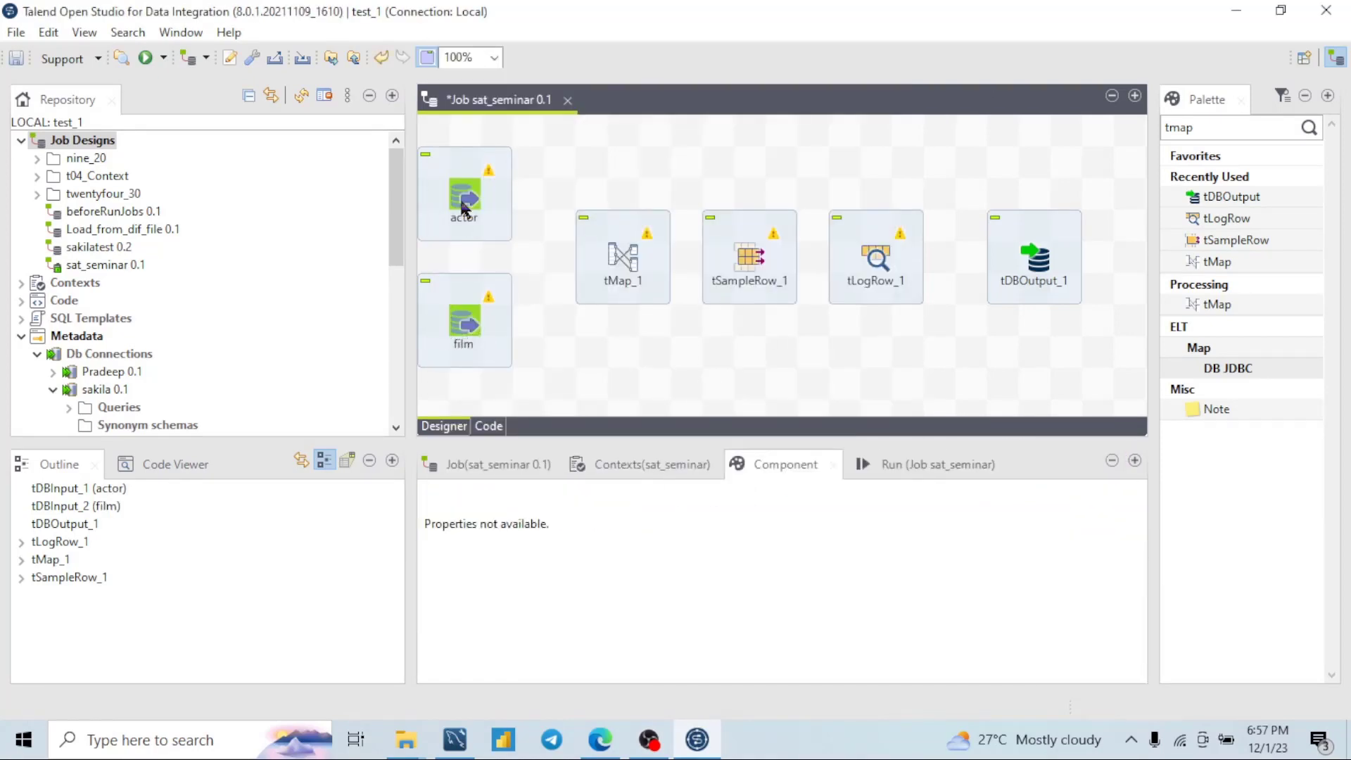
- Connect the actor input to tMap_1 with a Main row
click(464, 204)
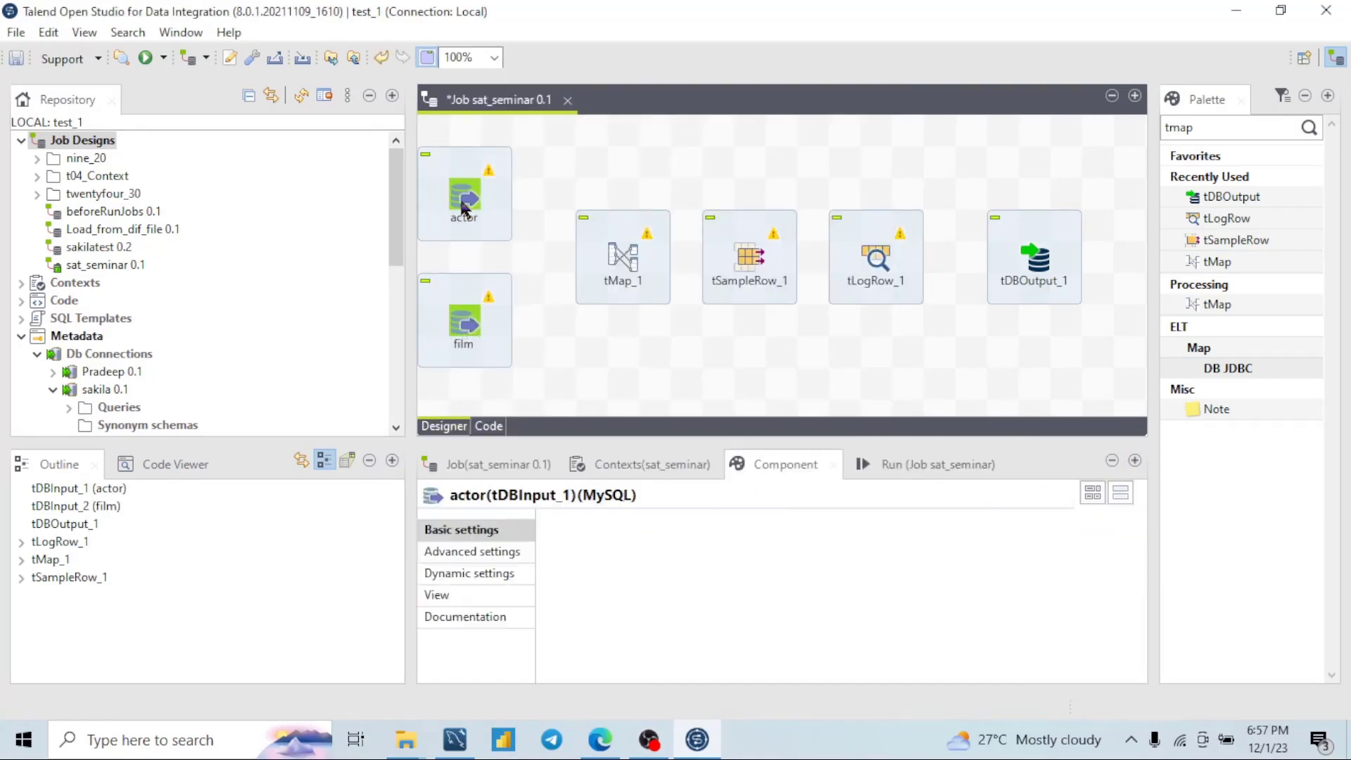
right_click(465, 206)
mouse_move(508, 214)
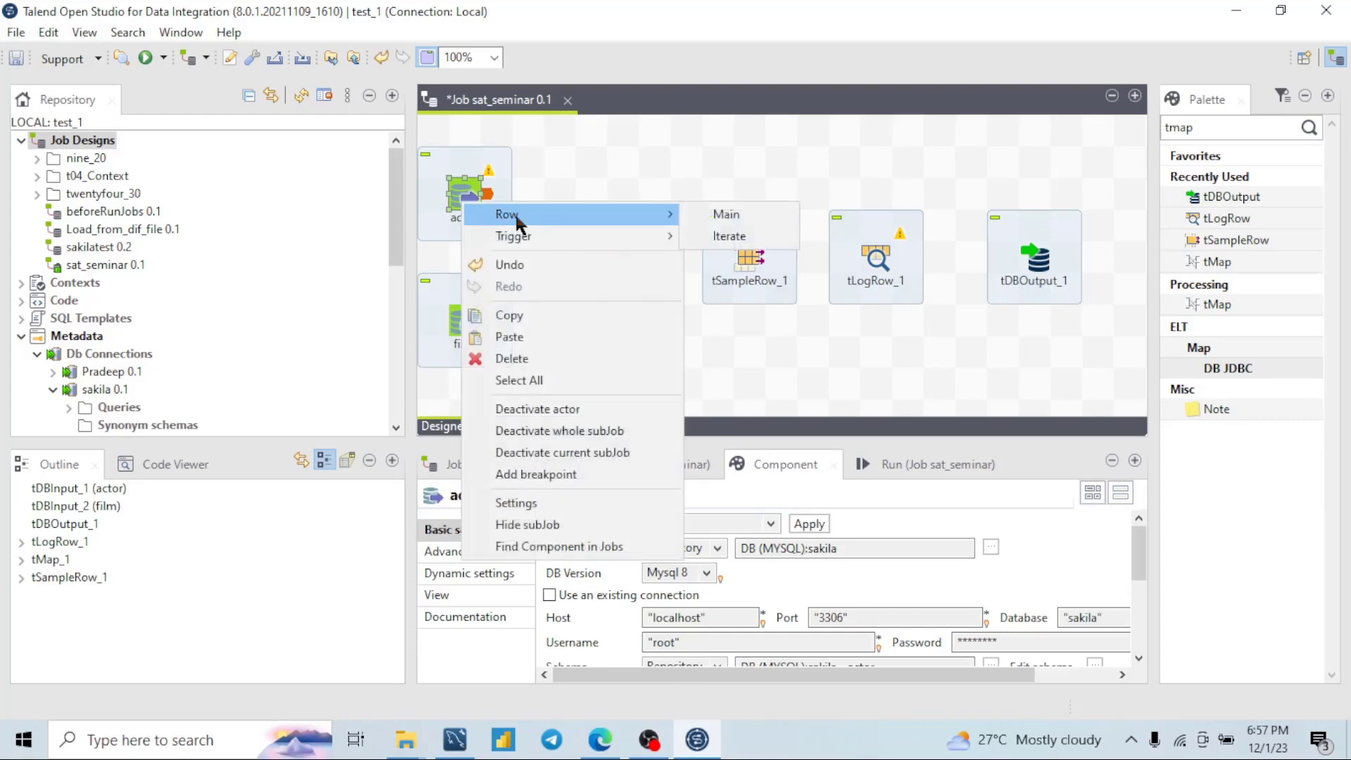
click(725, 215)
click(624, 255)
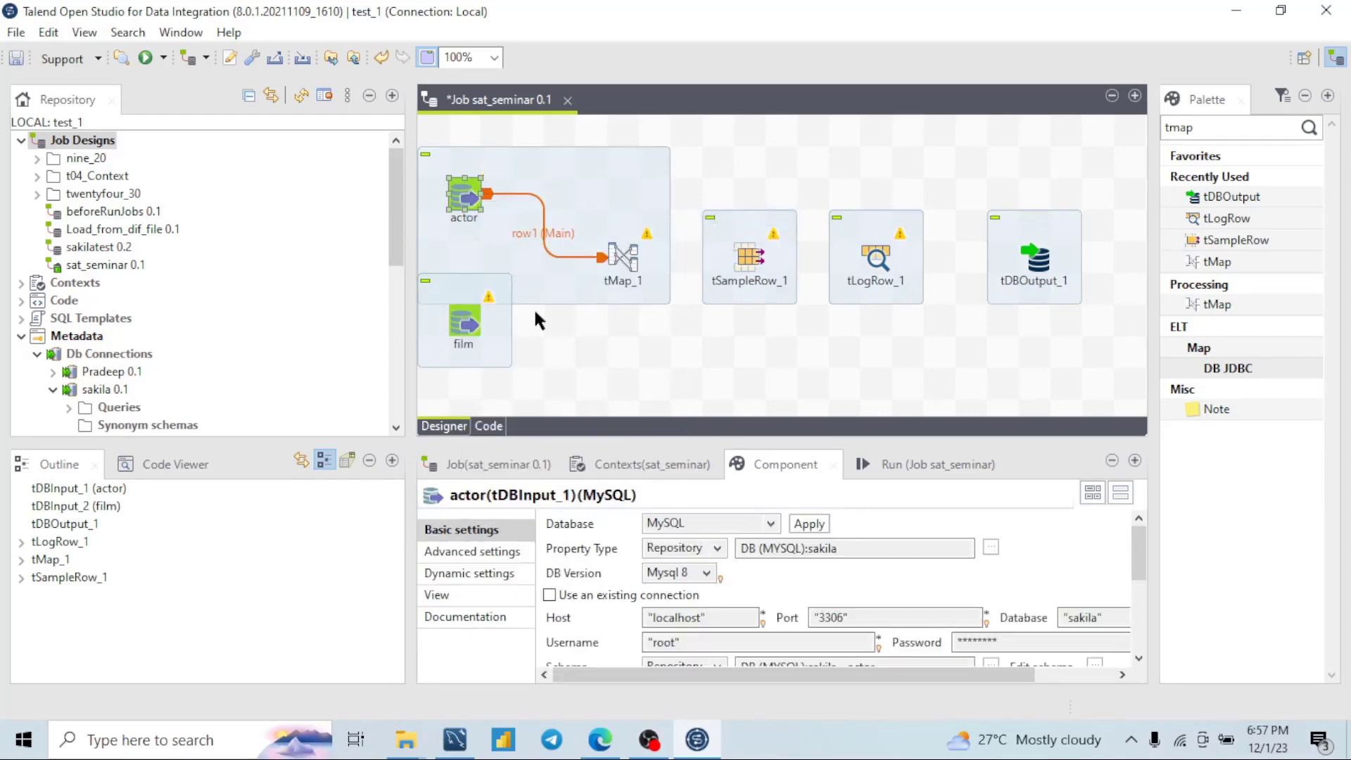
- Connect the film input to tMap_1 with a second row link as the lookup
click(469, 326)
right_click(469, 329)
mouse_move(582, 334)
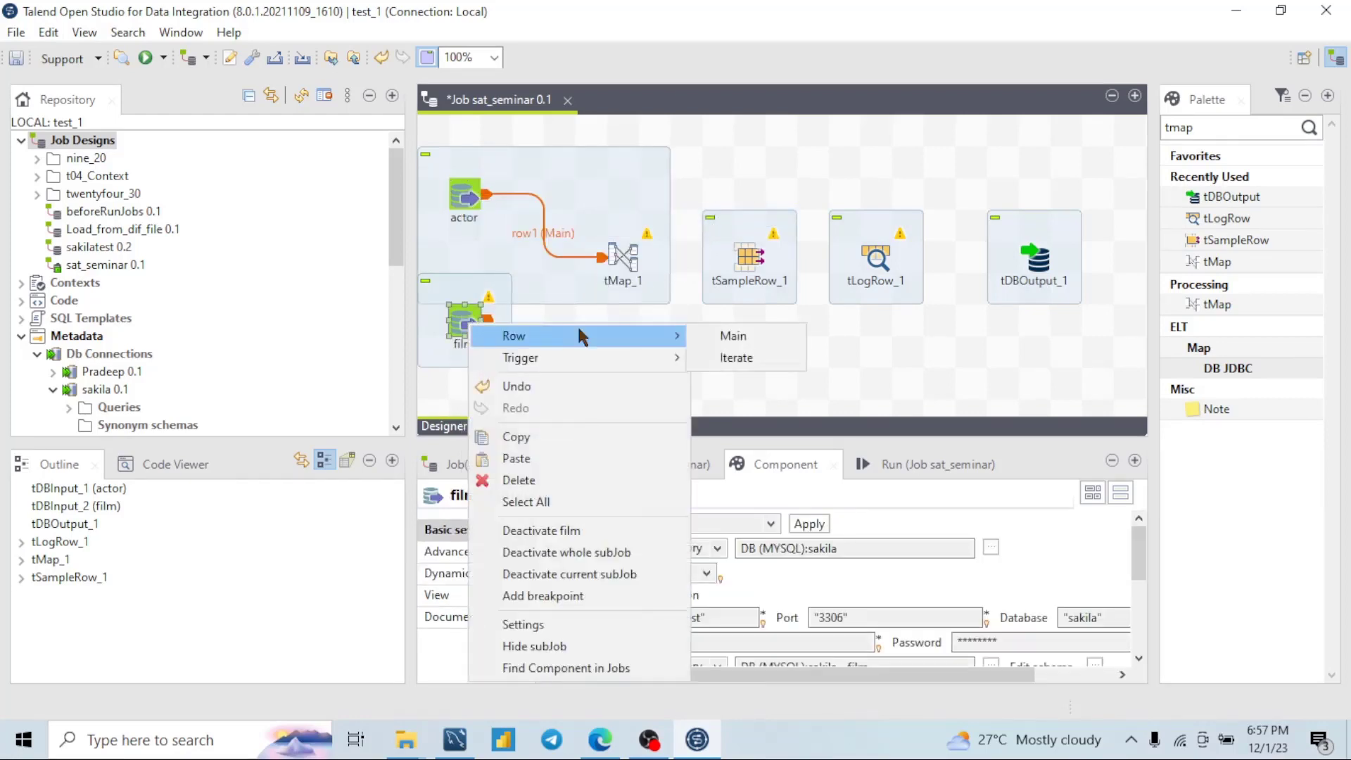
click(732, 337)
click(625, 264)
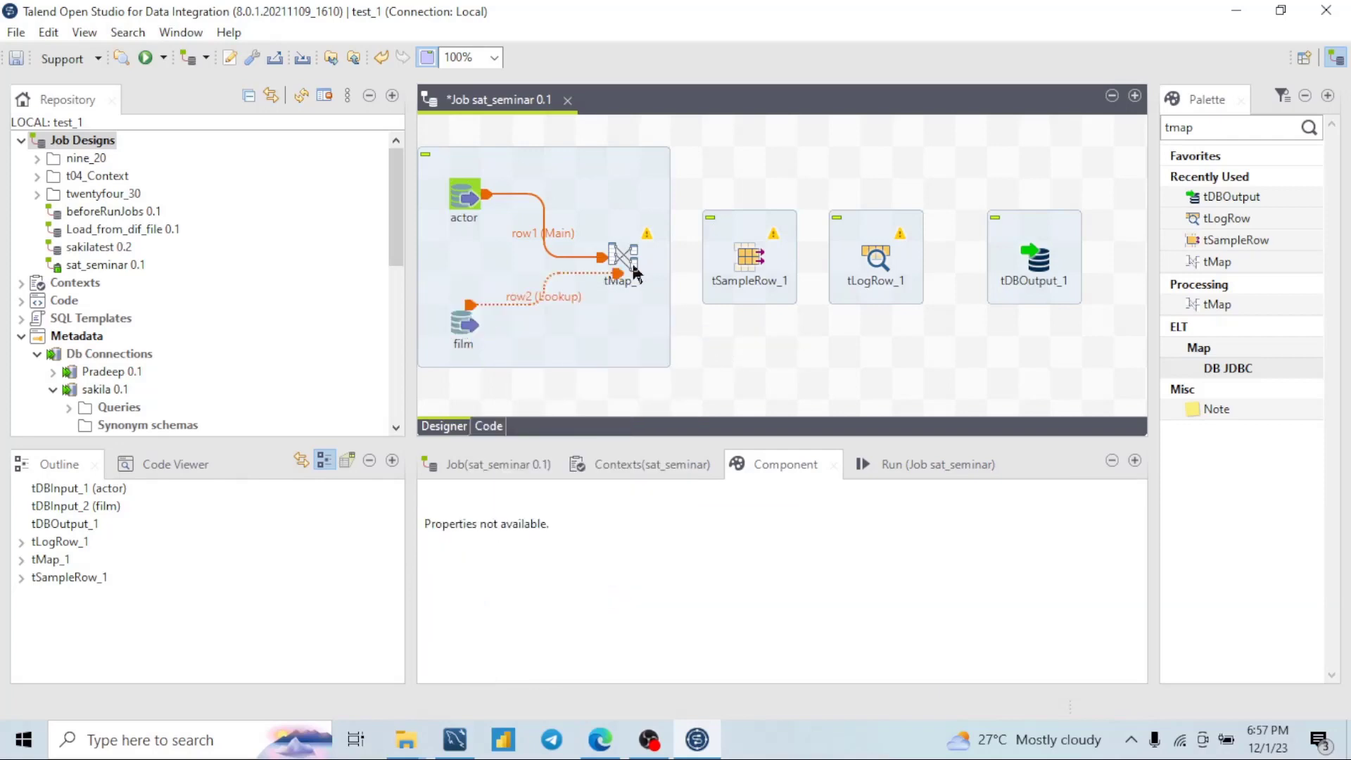
- Open the tMap_1 mapping editor and add a new output table named out1
double_click(620, 259)
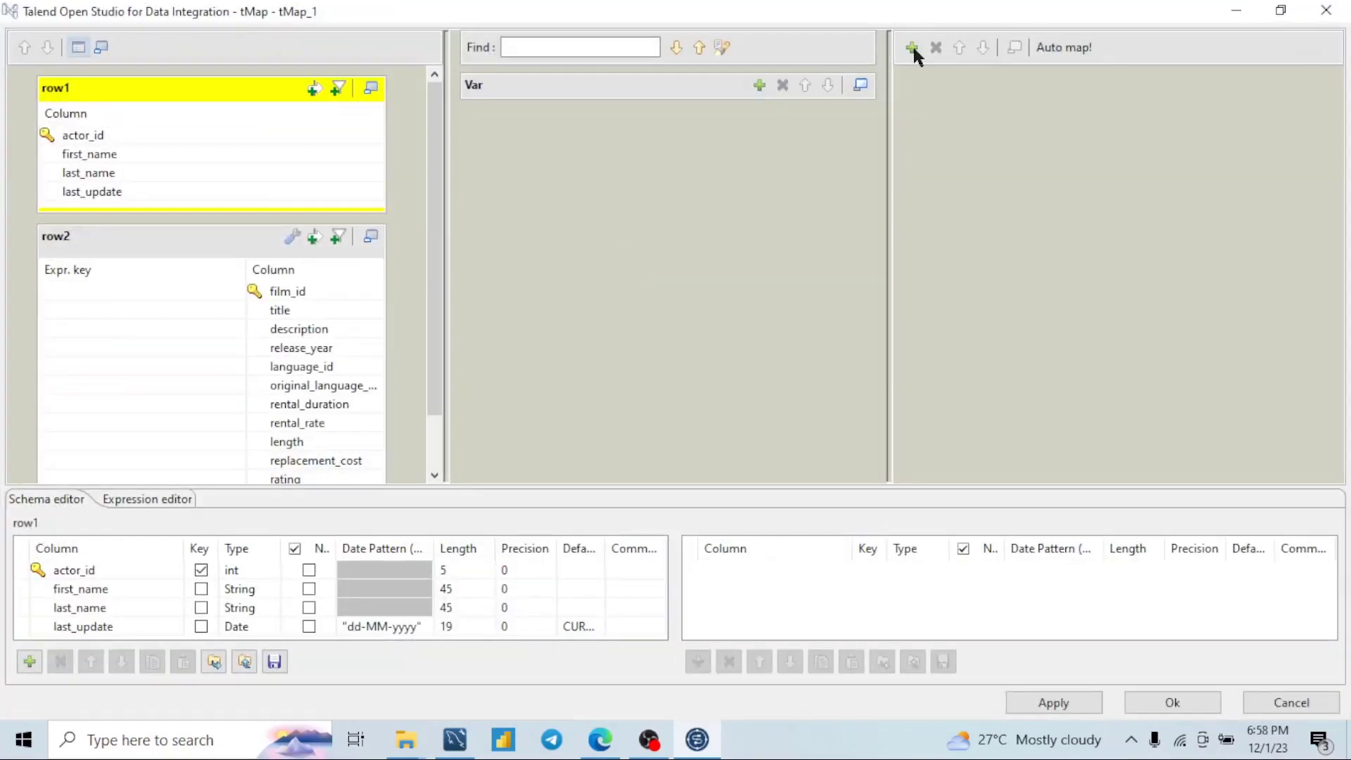
click(912, 49)
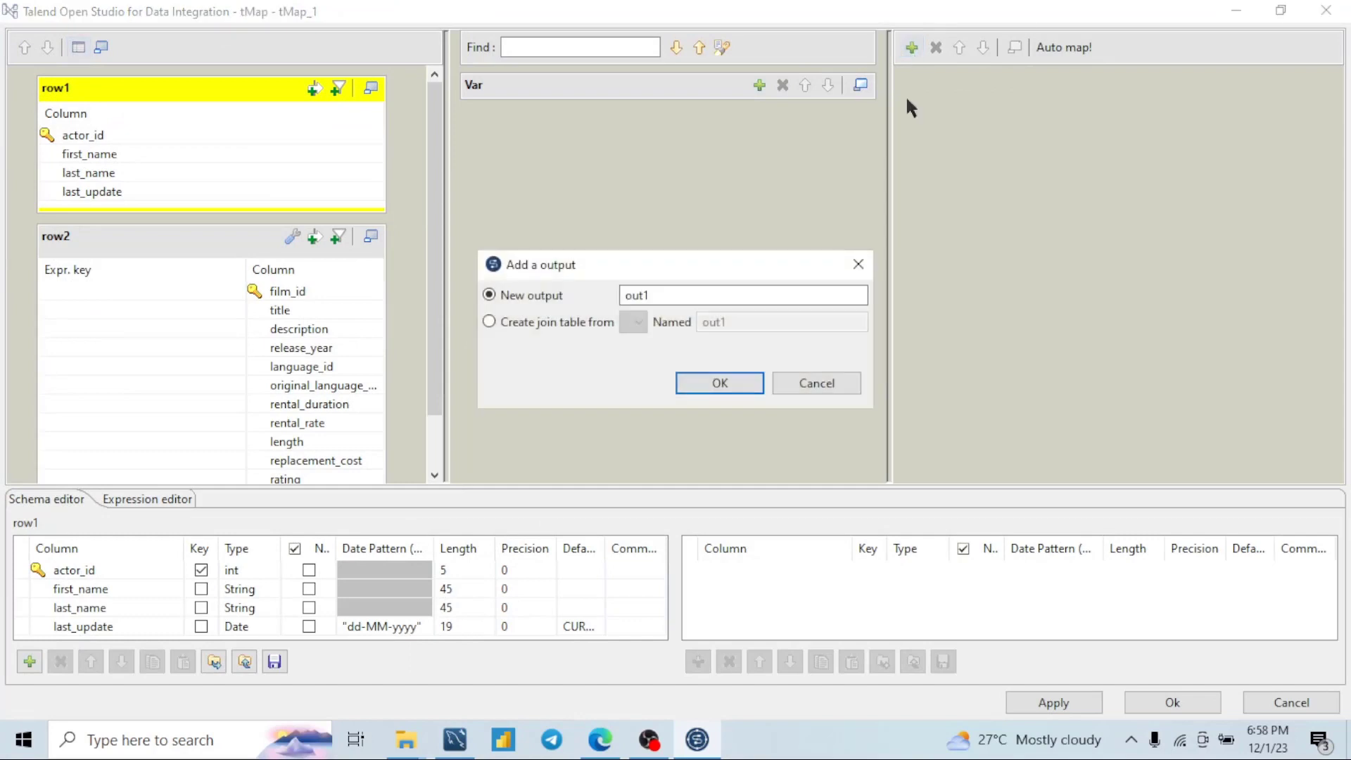
click(692, 298)
click(707, 382)
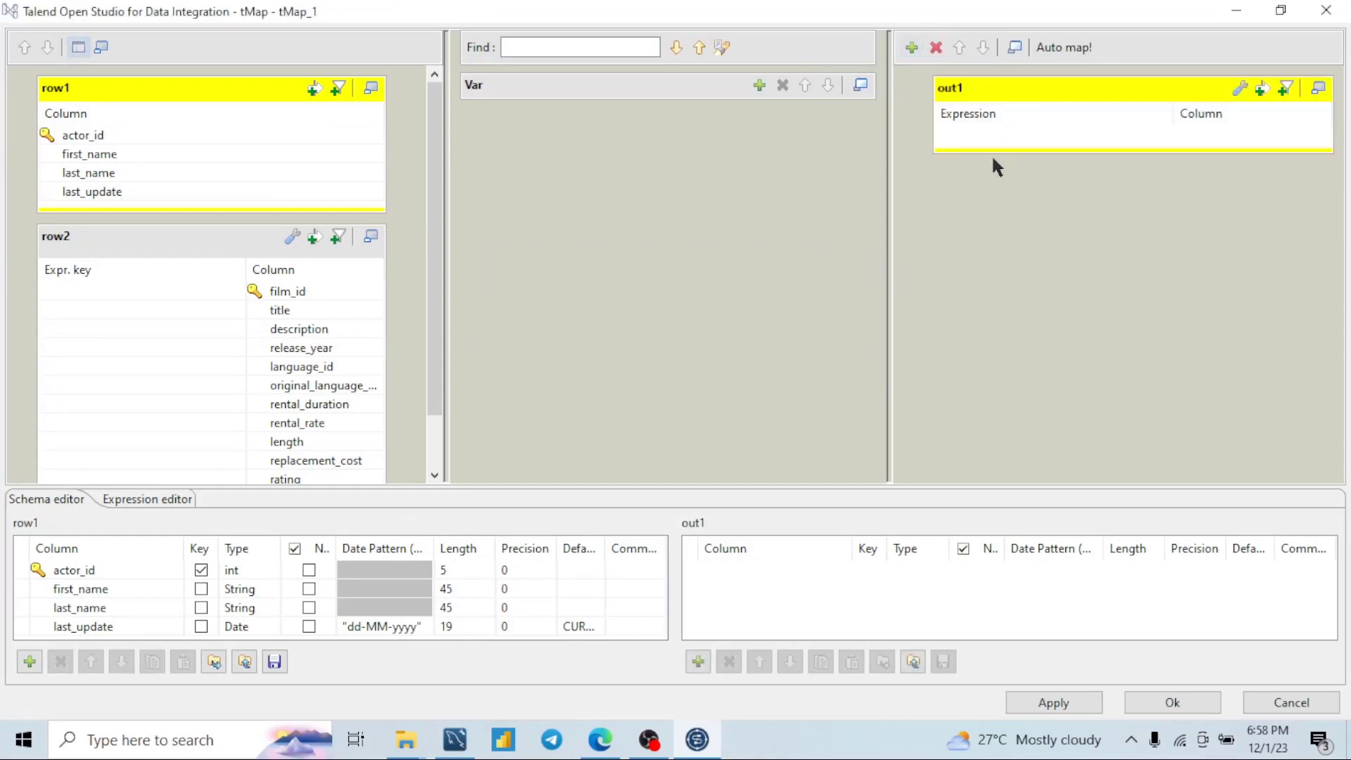
- Map film_id, length and title from row2 and first_name and last_name from row1 to out1, placing title above length
drag(302, 291, 1103, 132)
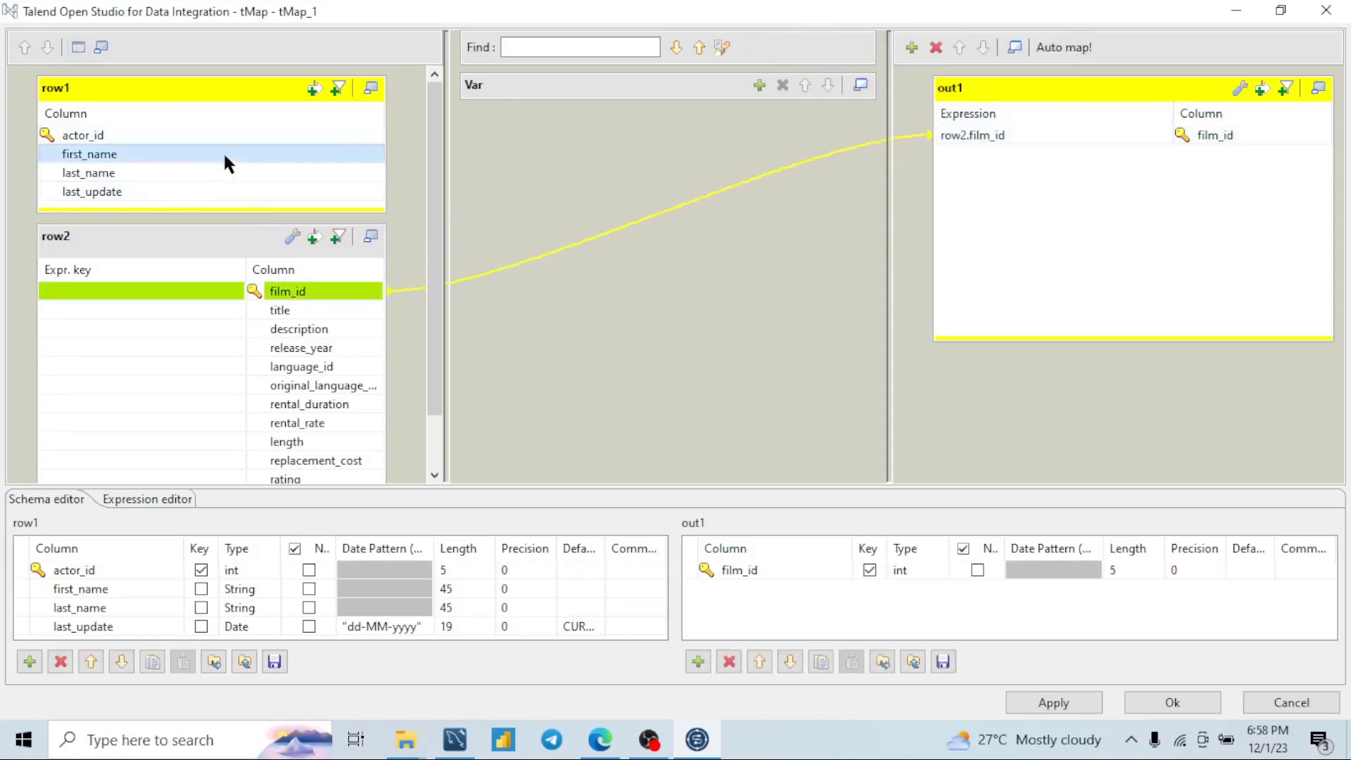
drag(223, 154, 1098, 176)
drag(185, 181, 1126, 190)
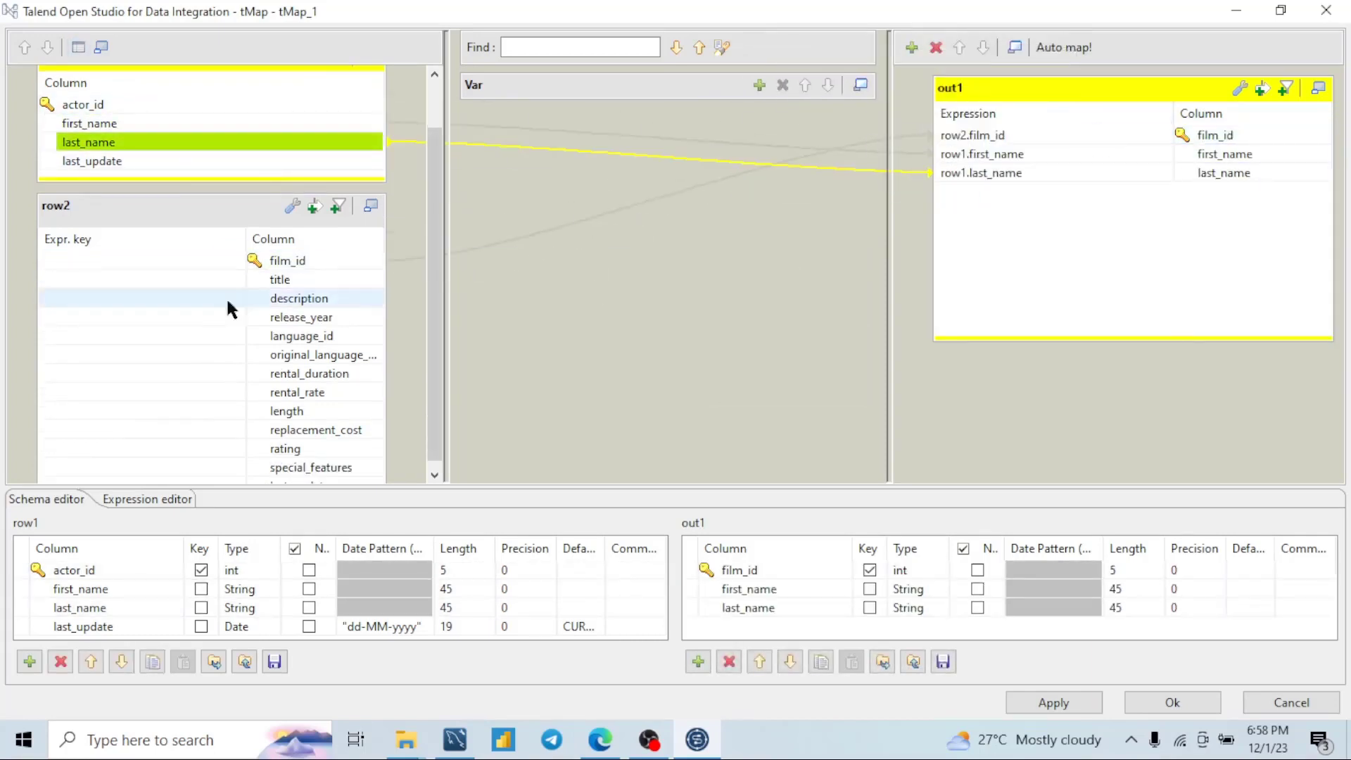
drag(303, 415, 1126, 196)
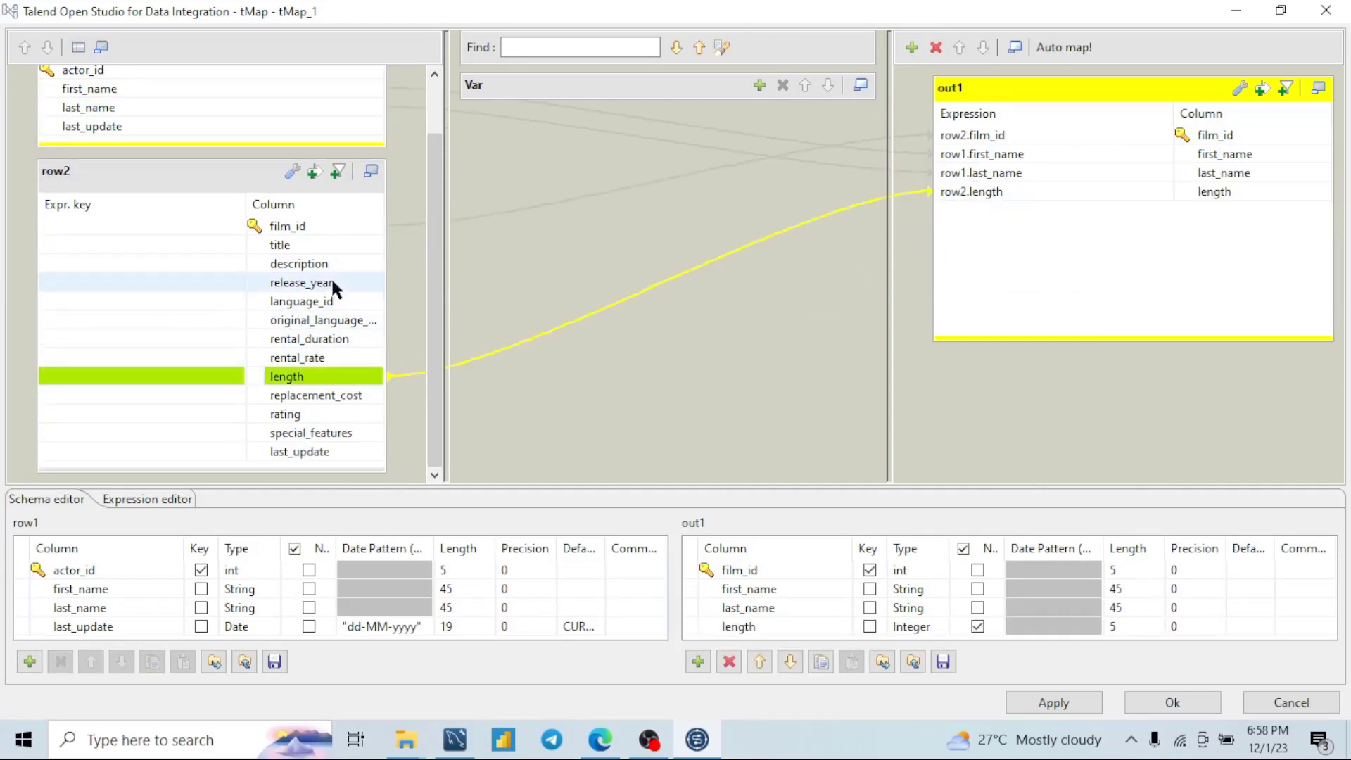
drag(309, 244, 1144, 215)
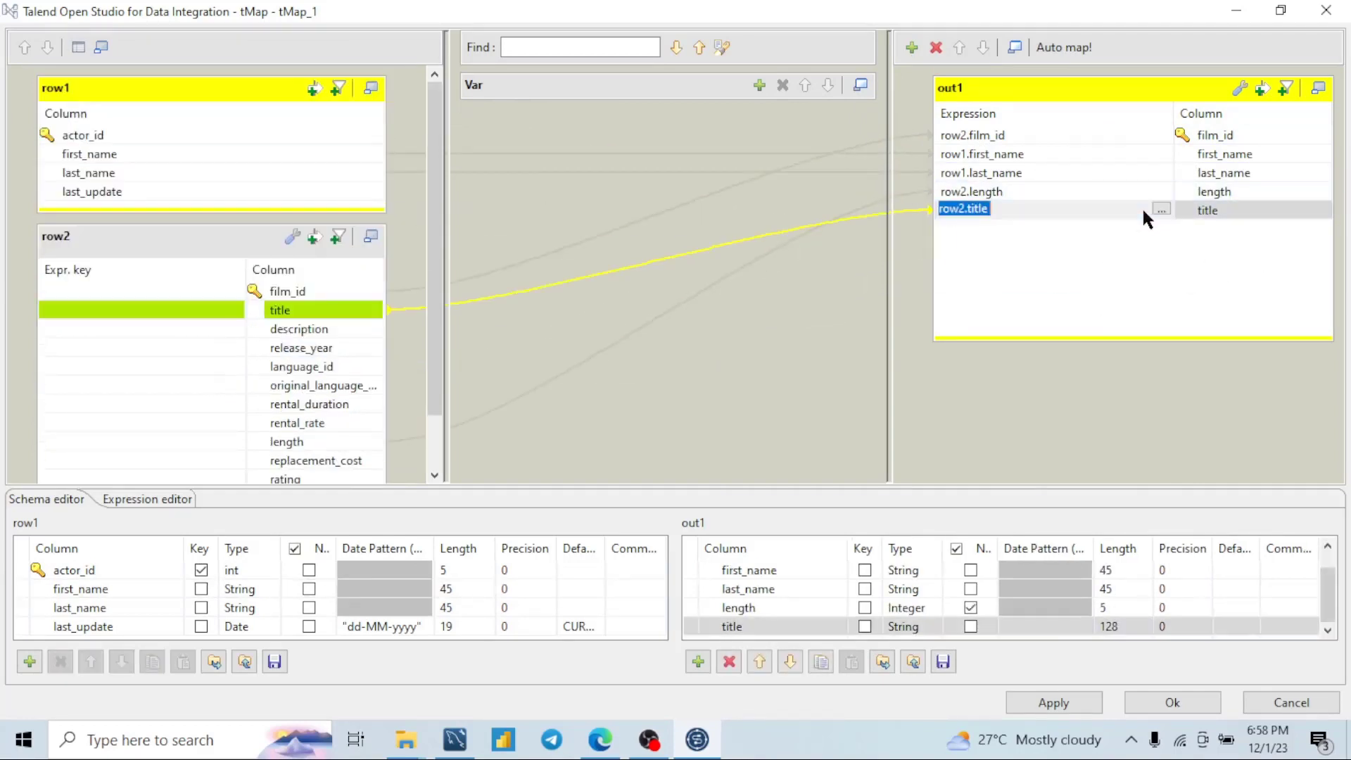
click(760, 661)
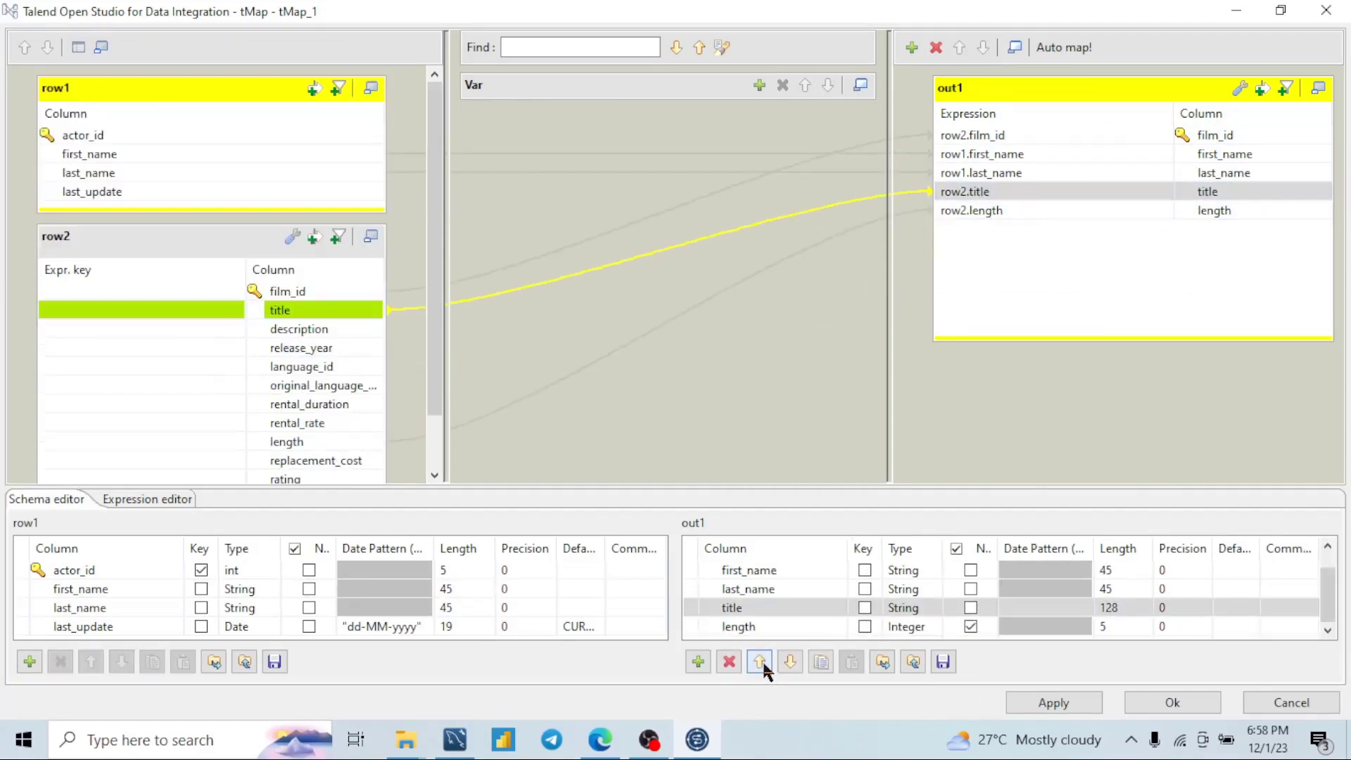
- Rename out1's first_name column to Name and remove its last_name column
click(1206, 154)
click(757, 568)
text(Name)
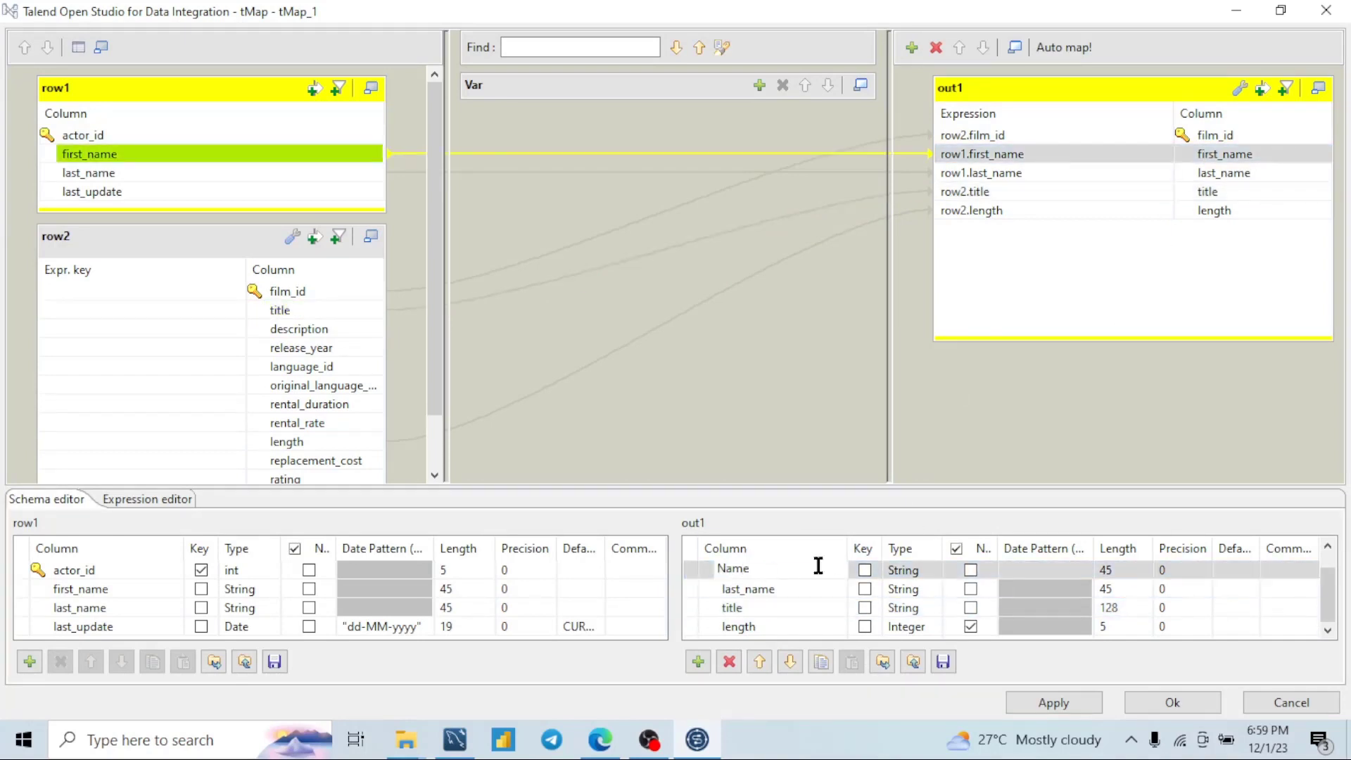
key(Return)
click(1207, 172)
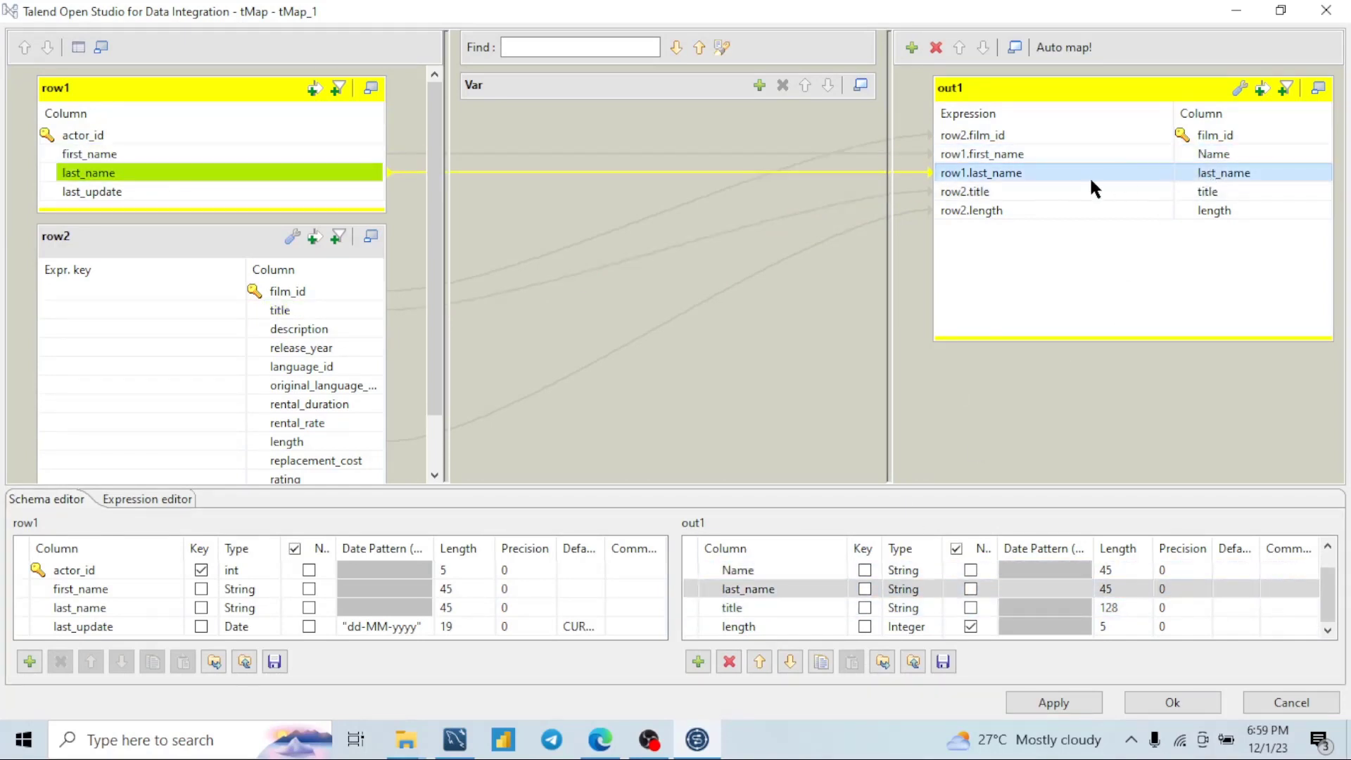
click(729, 662)
- Set the expression of out1's Name column to row1.first_name+"__"+ row1.last_name
click(1054, 156)
click(1055, 156)
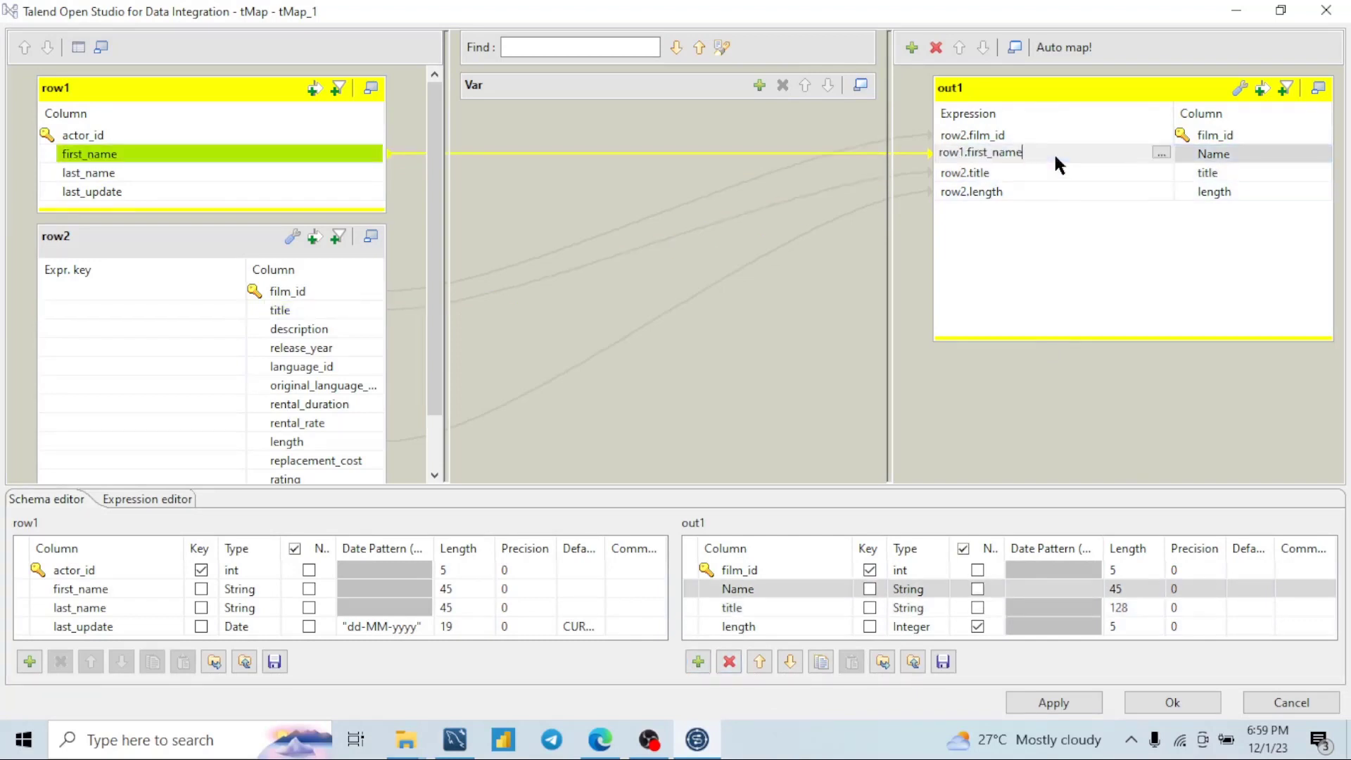
text(+"")
drag(266, 173, 1097, 155)
click(1120, 173)
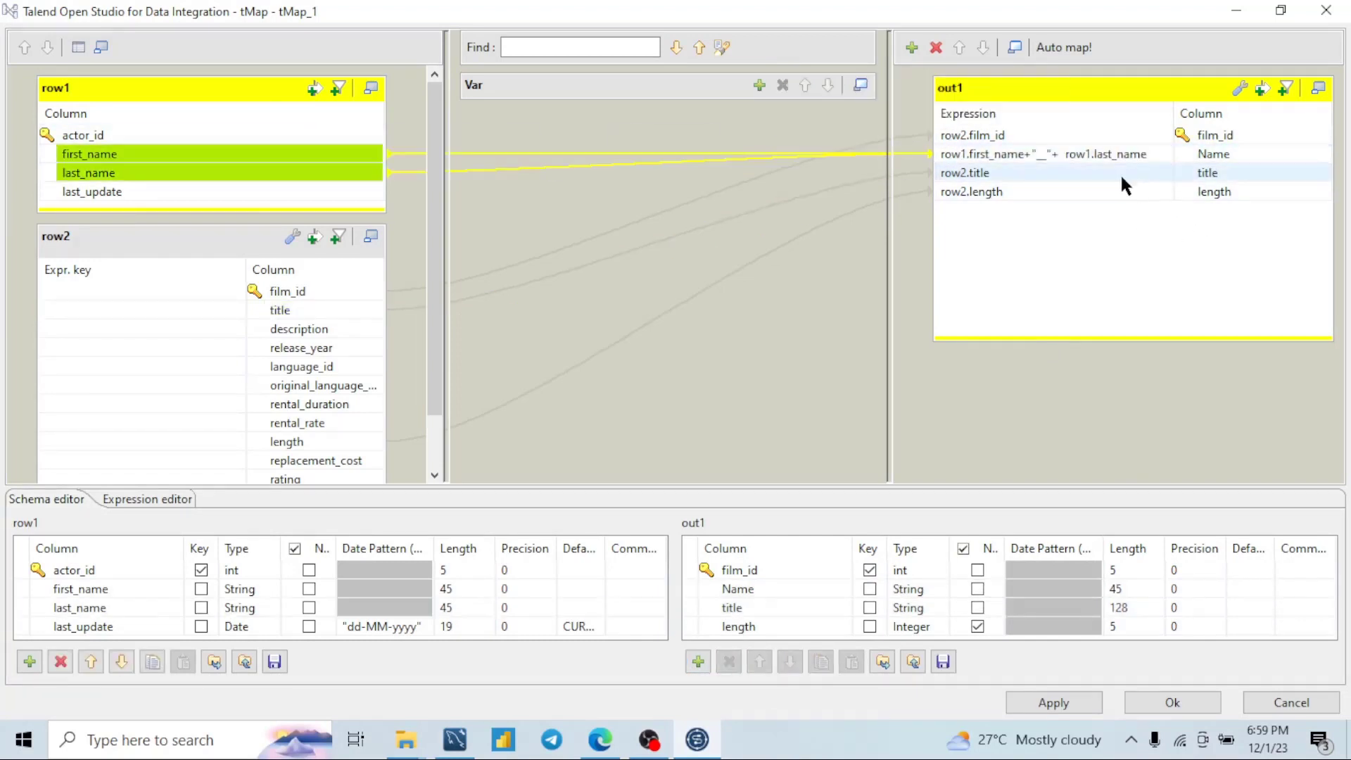
- Open the expression builder for out1's title column and find the UPCASE function in the StringHandling category
click(1162, 172)
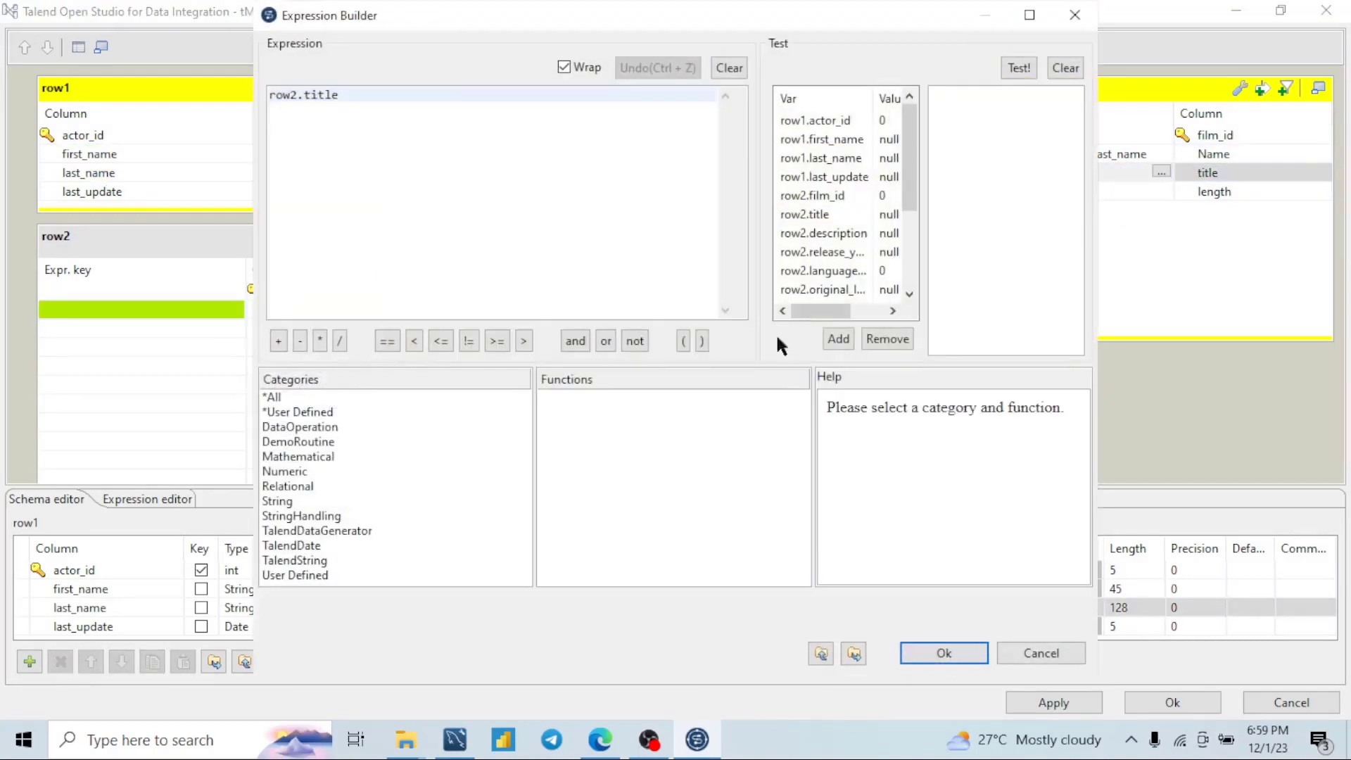
click(339, 518)
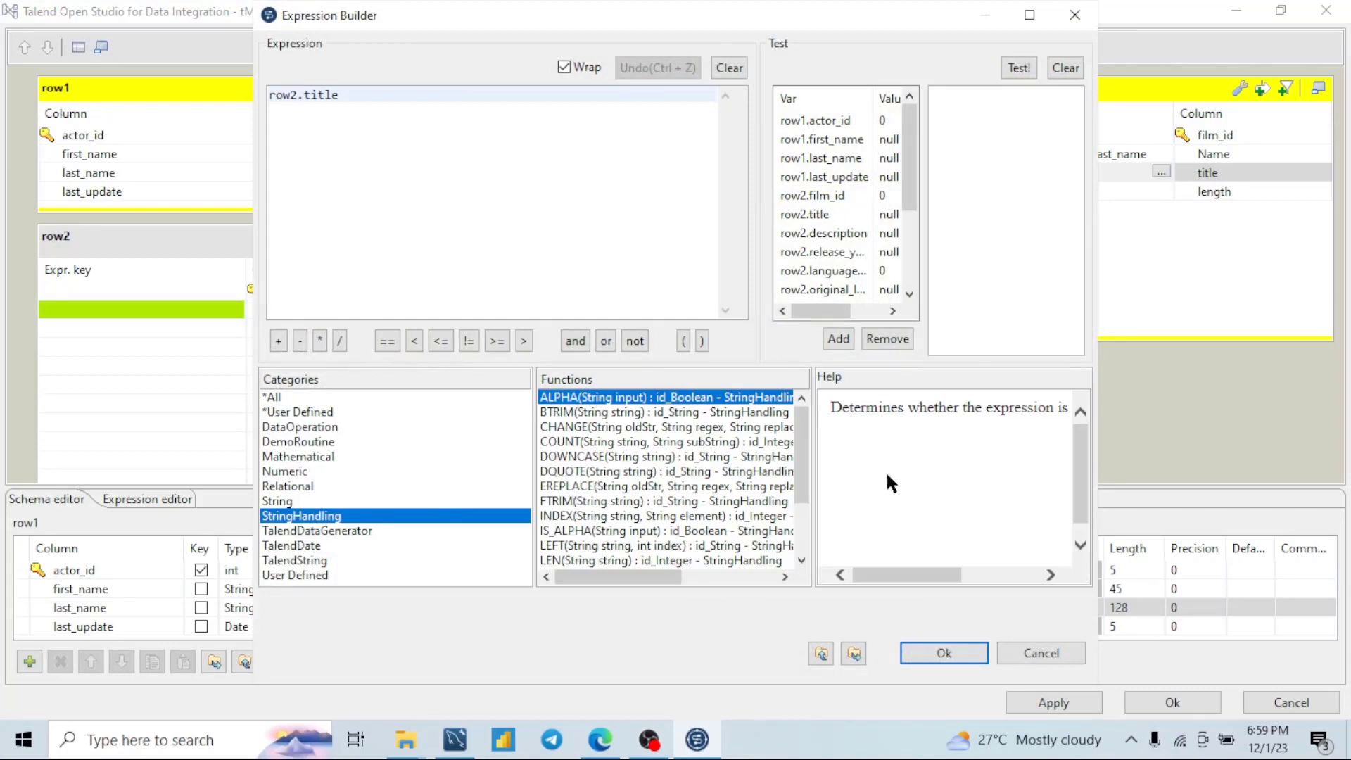
drag(895, 574, 926, 588)
scroll(592, 456, down, 2)
scroll(593, 461, down, 2)
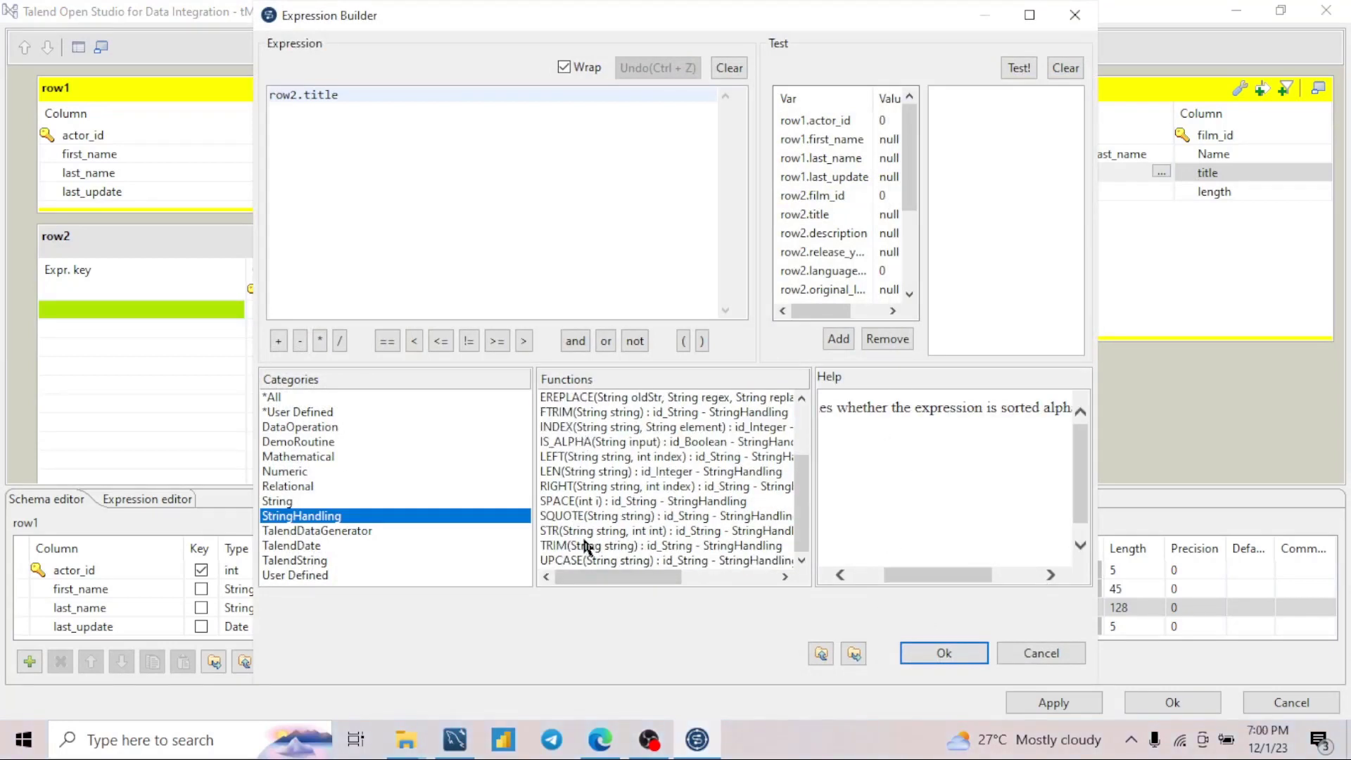
click(604, 561)
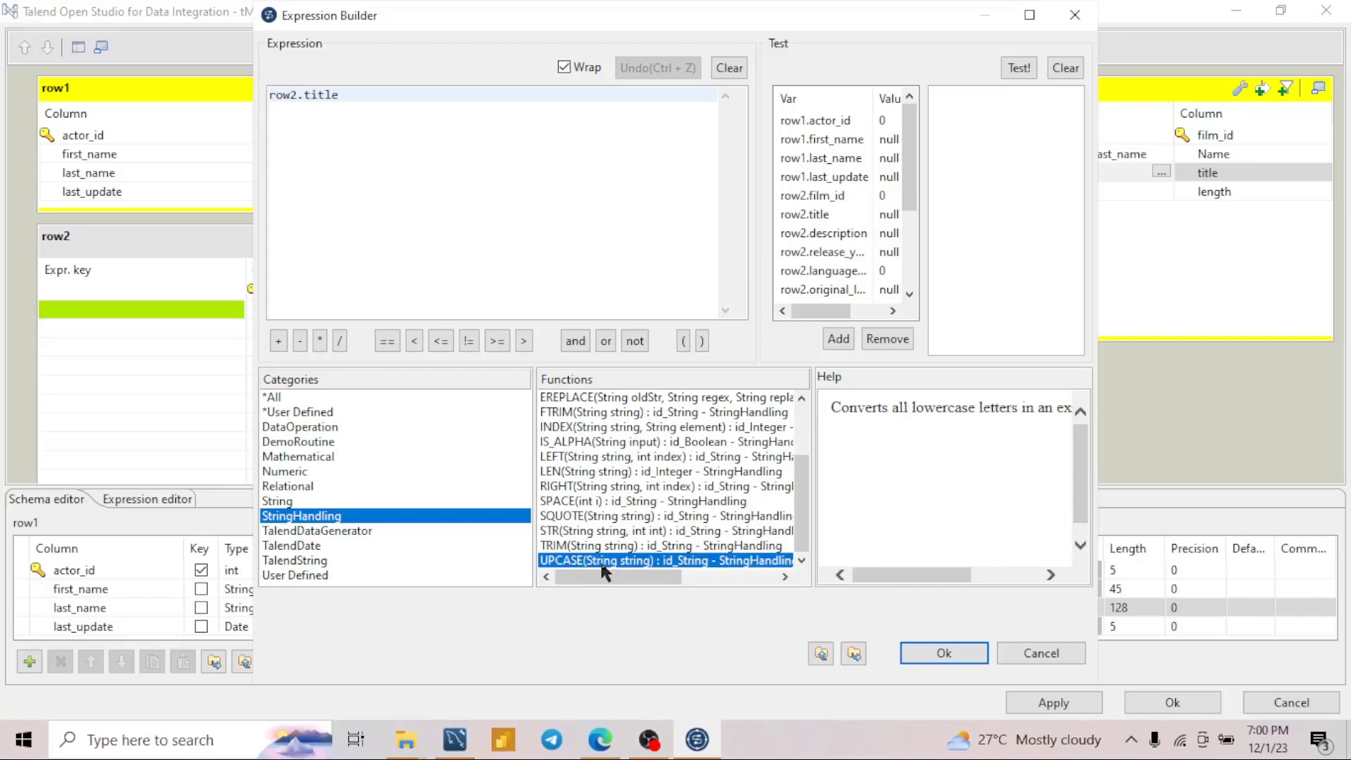
drag(904, 575, 885, 596)
- Set the expression of out1's title column to StringHandling.UPCASE(row2.title) and accept it
triple_click(292, 97)
key(ctrl+c)
key(Delete)
double_click(560, 563)
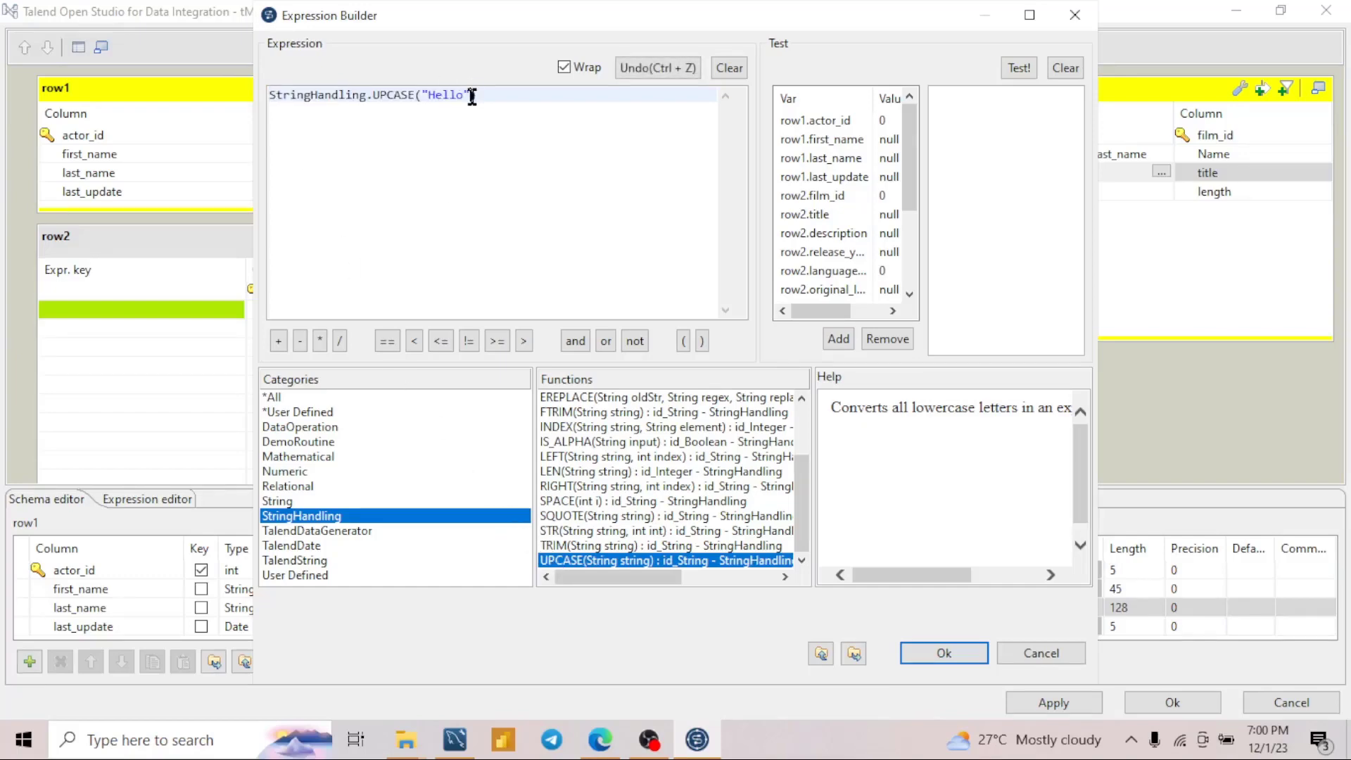
key(BackSpace)
key(BackSpace)
key(BackSpace)
key(BackSpace)
key(ctrl+v)
click(946, 653)
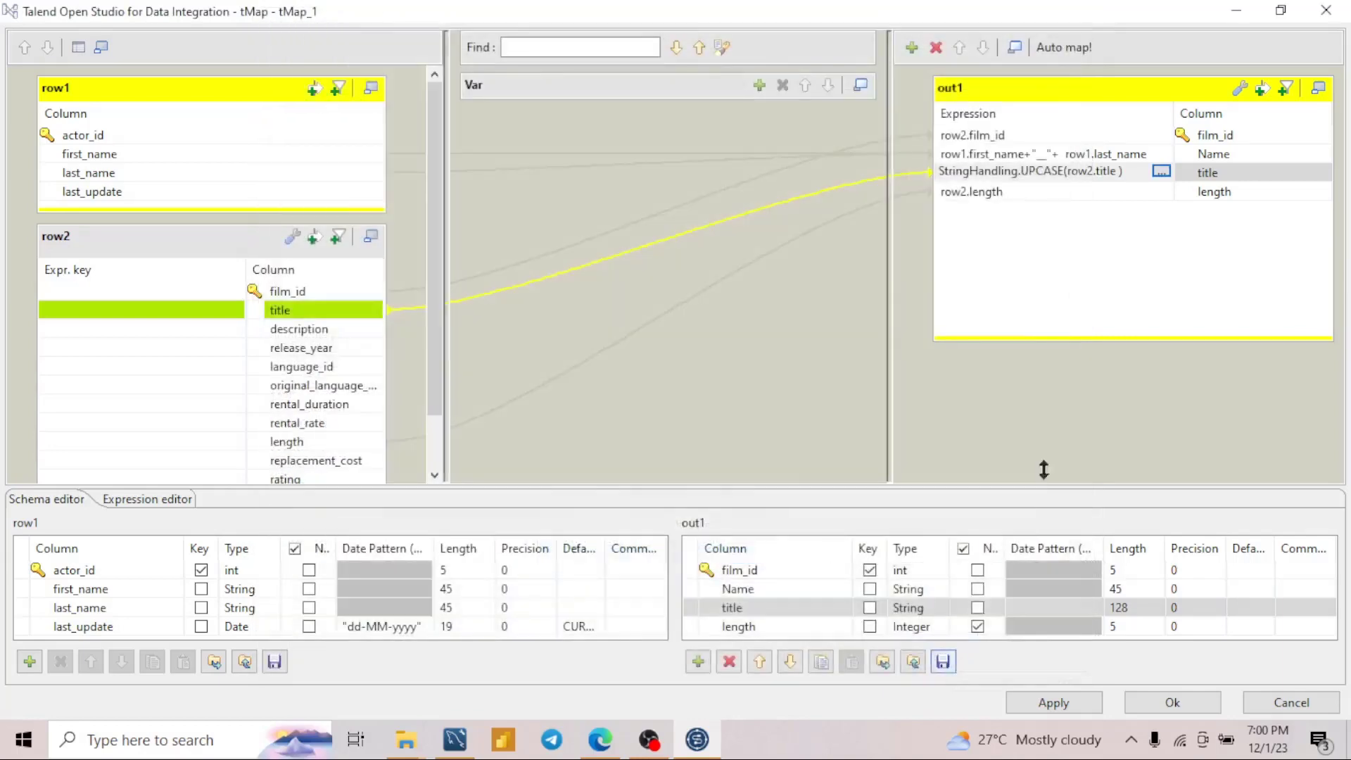
- Replace the expression of out1's Name column with the StringHandling.UPCASE function template
click(1145, 155)
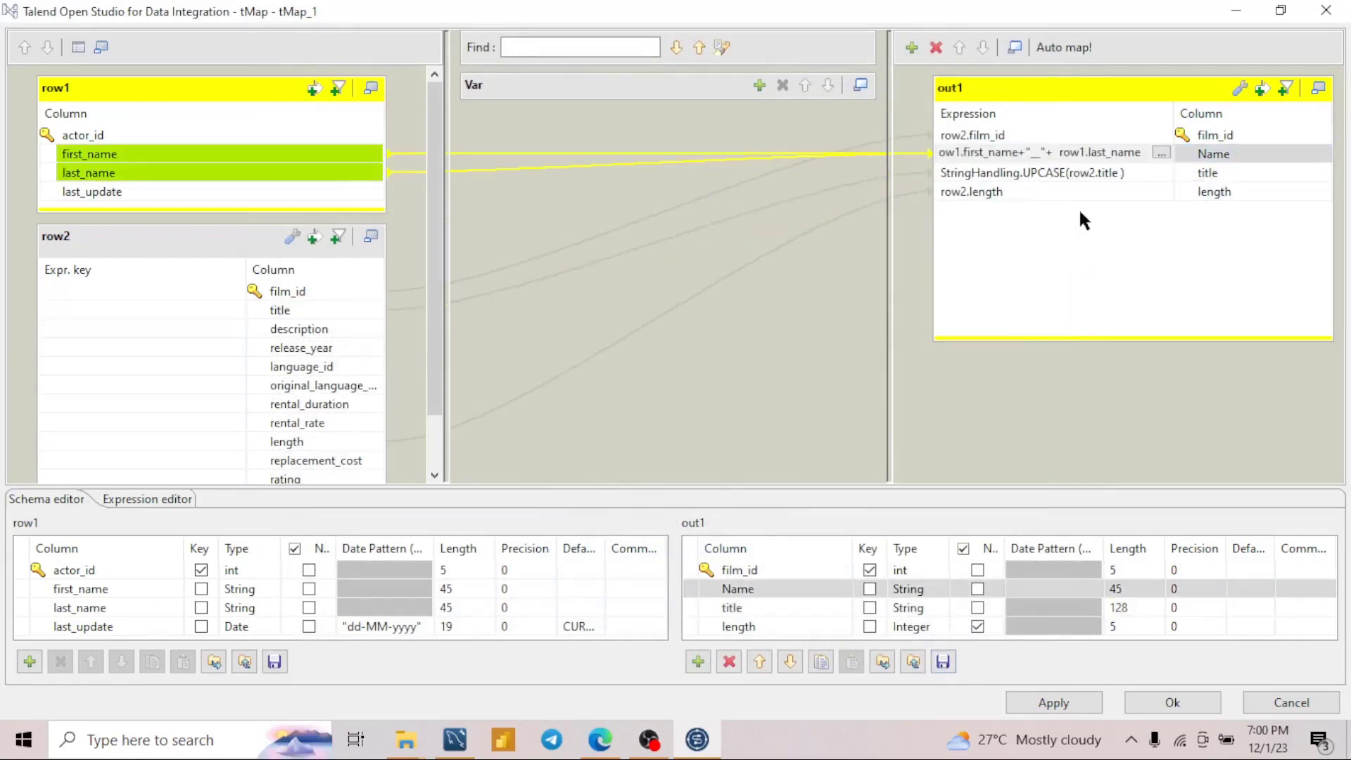
click(1160, 154)
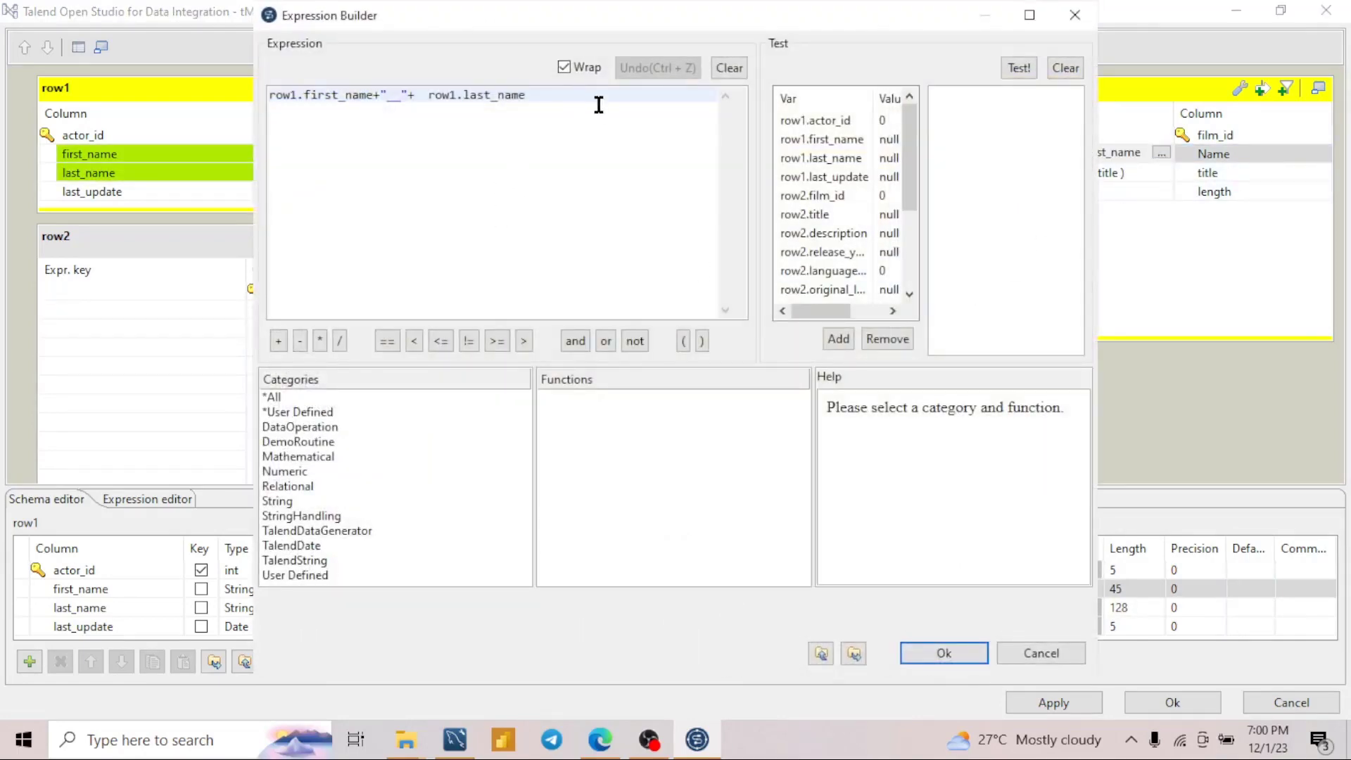
drag(568, 97, 261, 80)
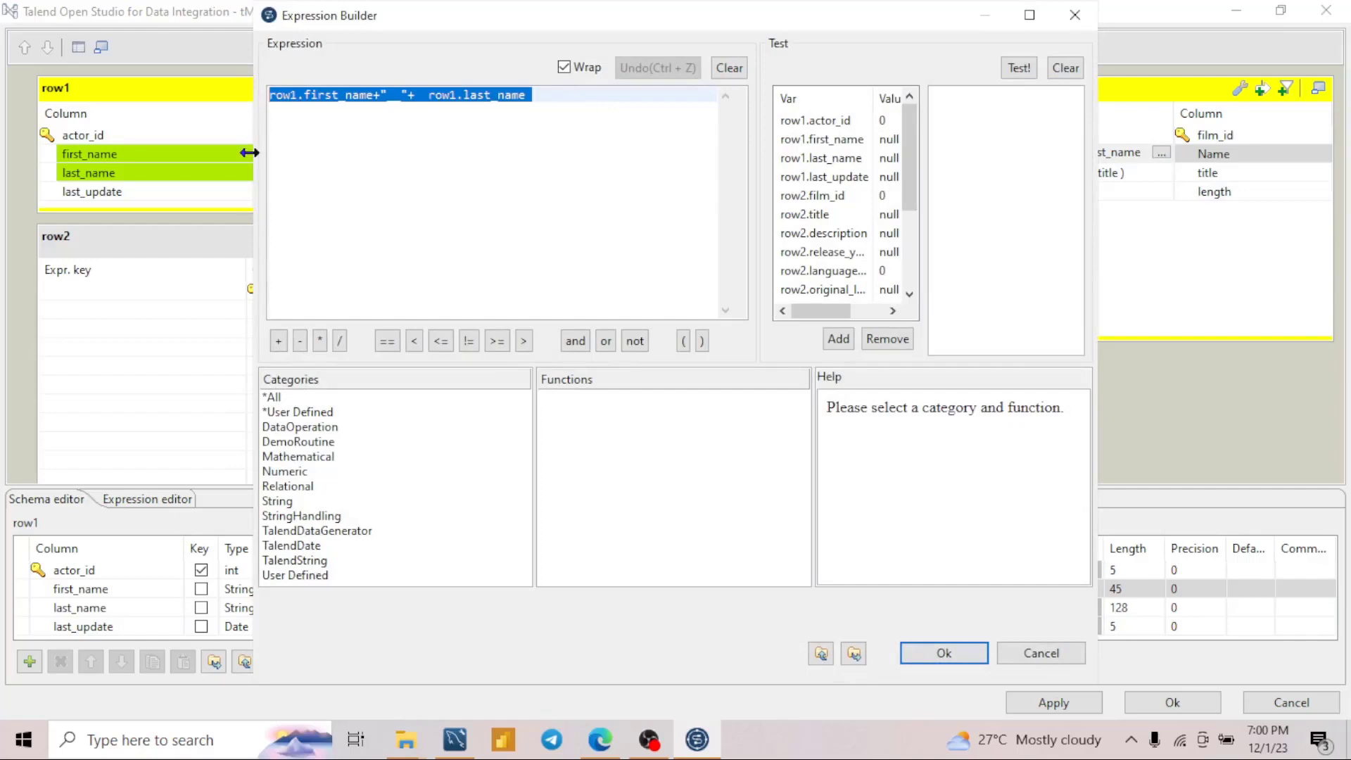
key(Delete)
click(332, 517)
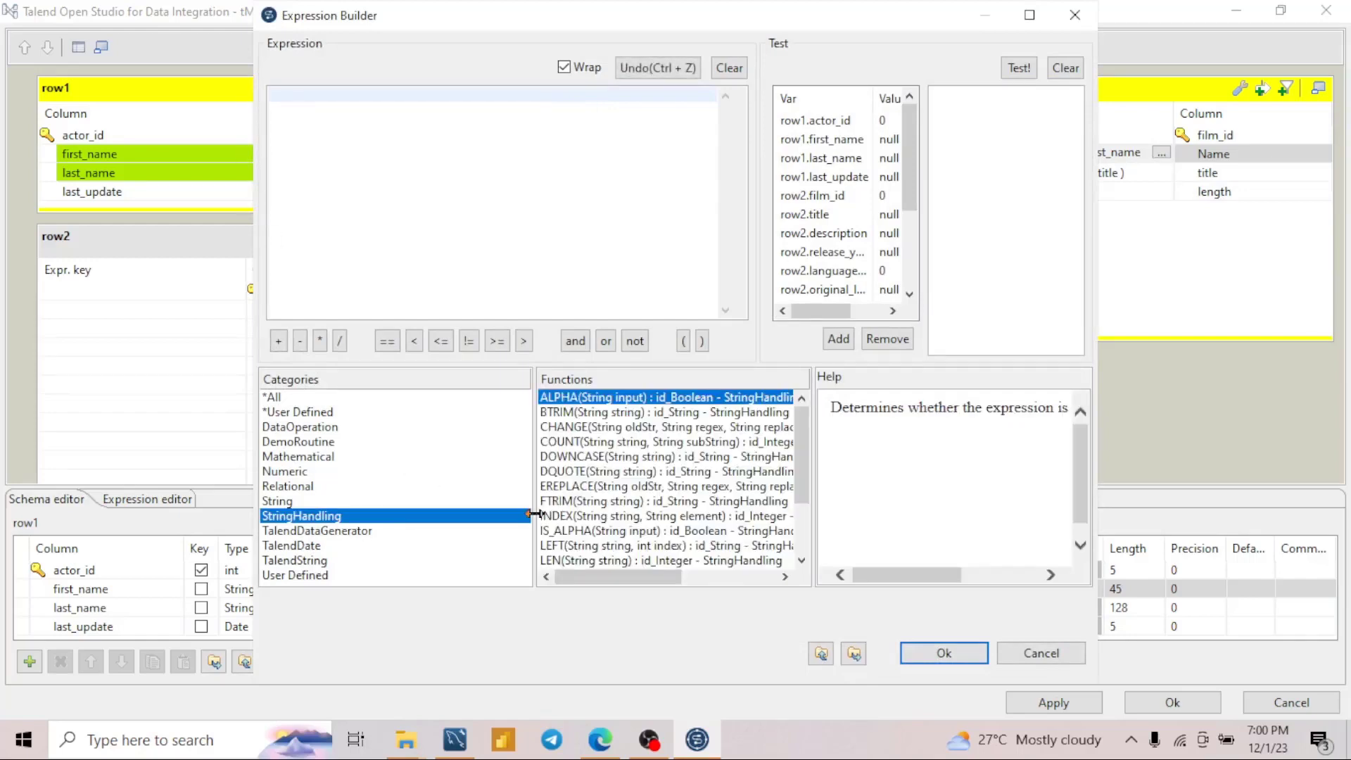
scroll(626, 534, down, 3)
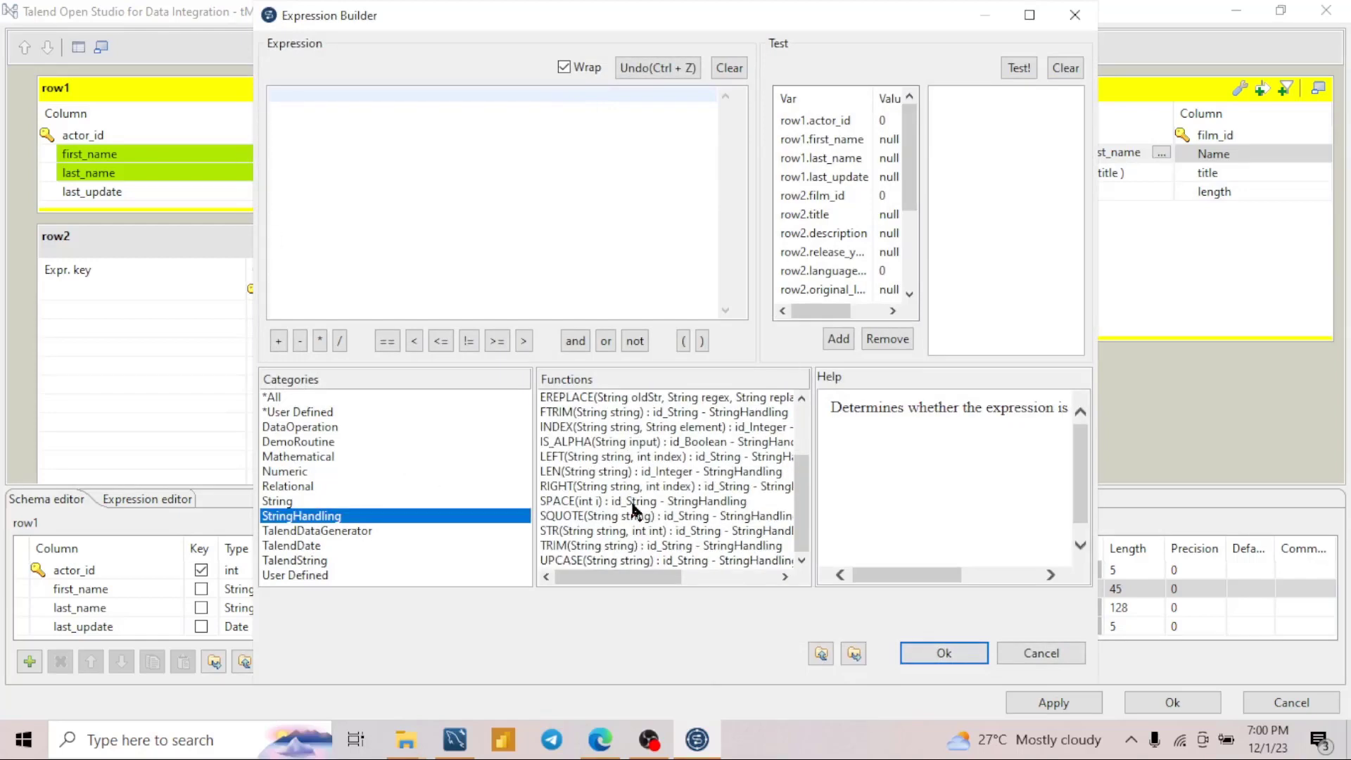
double_click(649, 560)
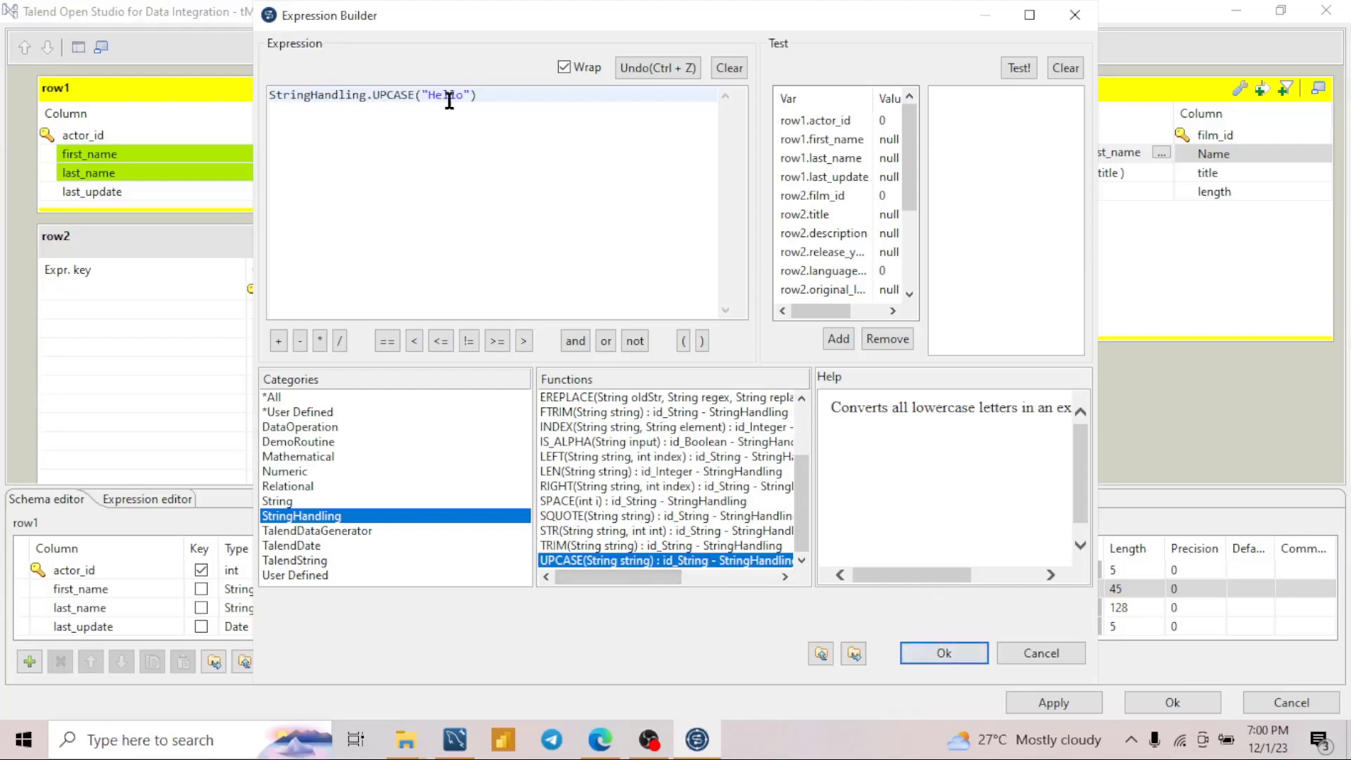
- Replace the sample argument in Name's UPCASE expression with row1.first_name+"__"+ row1.last_name and accept it
click(470, 96)
key(BackSpace)
key(BackSpace)
key(BackSpace)
key(BackSpace)
key(BackSpace)
key(BackSpace)
text(row1.first_name+"__"+  row1.last_name)
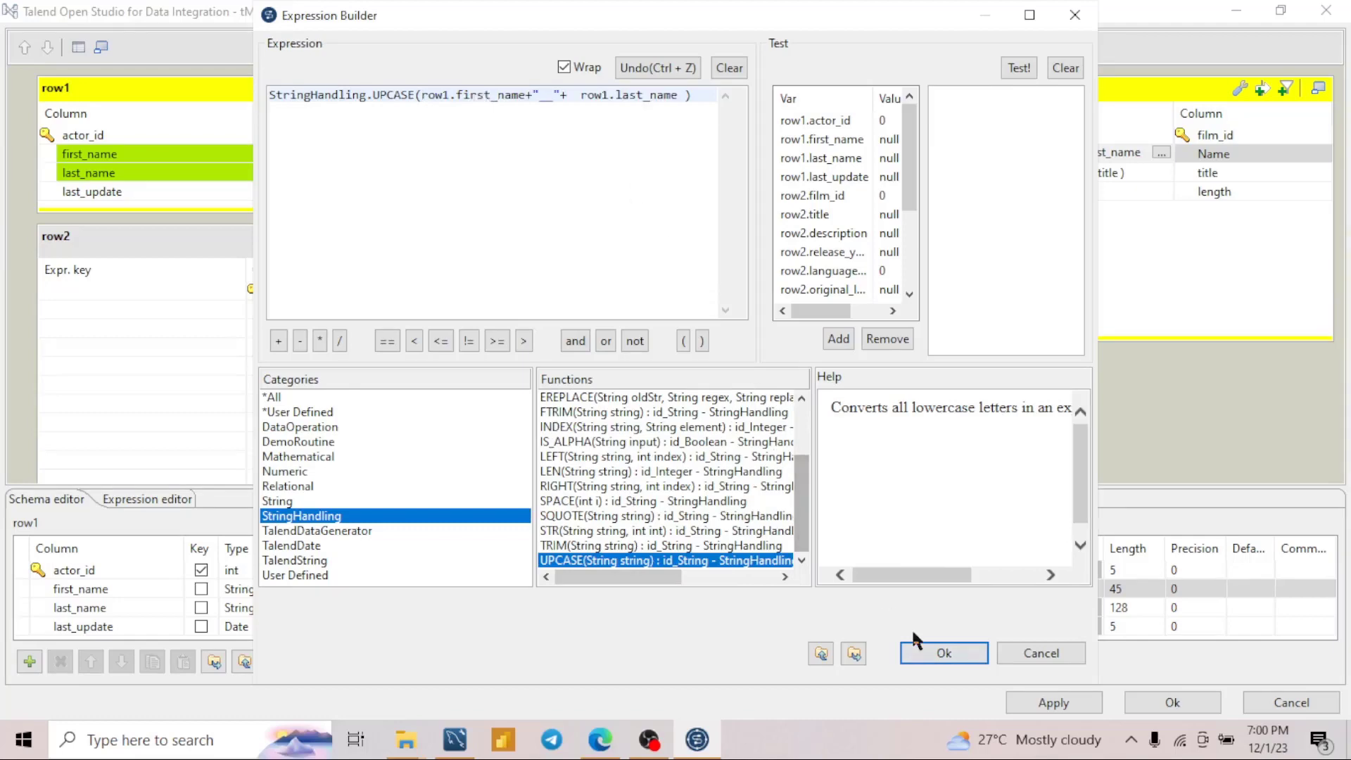
click(925, 652)
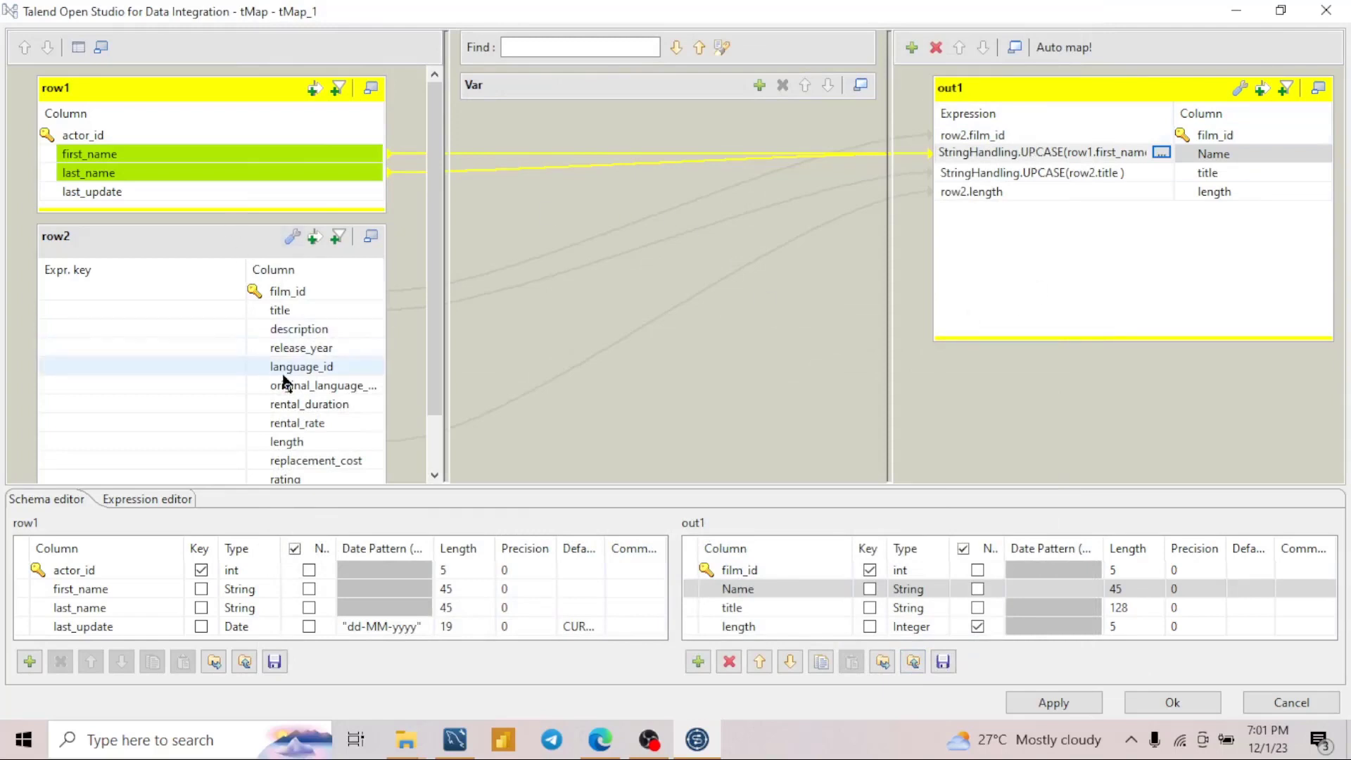
- Examine the links from row2's length, title and film_id columns to out1 and row2's schema properties
scroll(283, 381, down, 3)
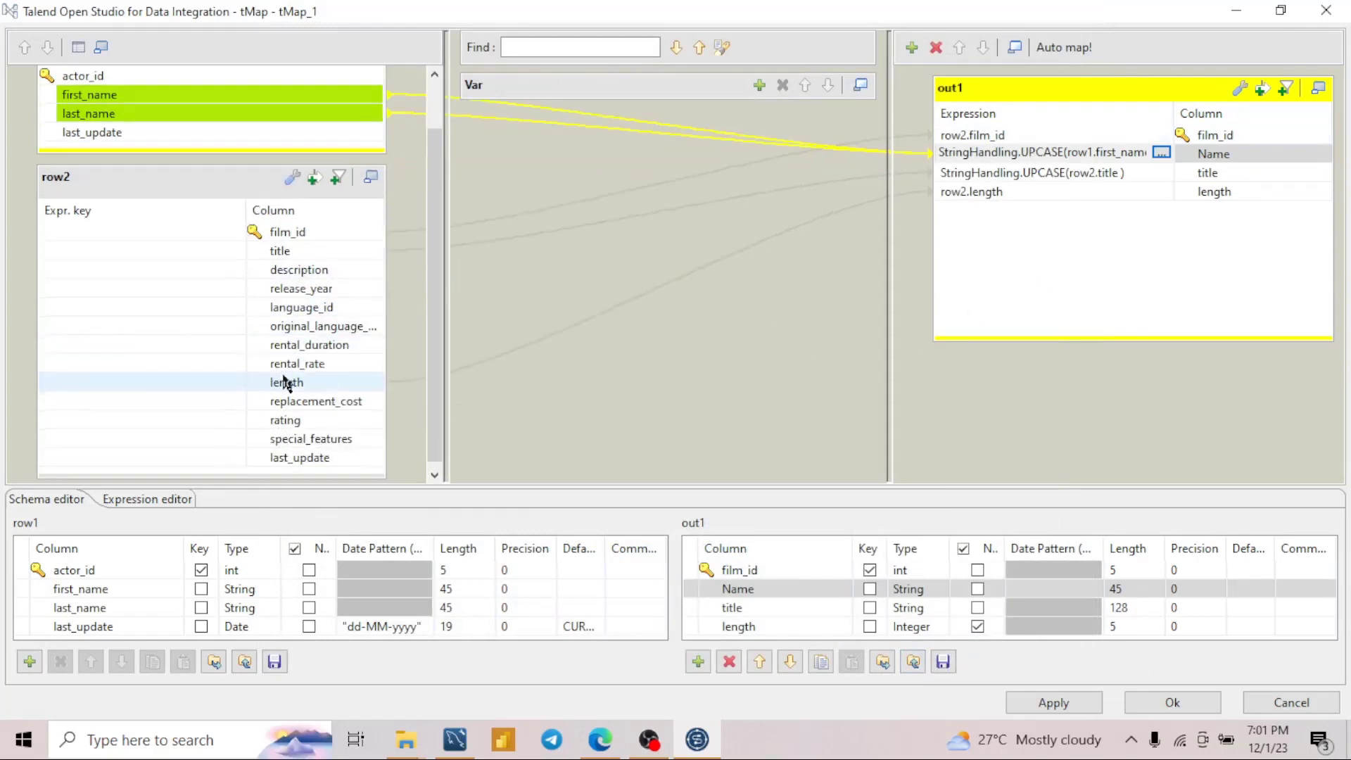
click(330, 380)
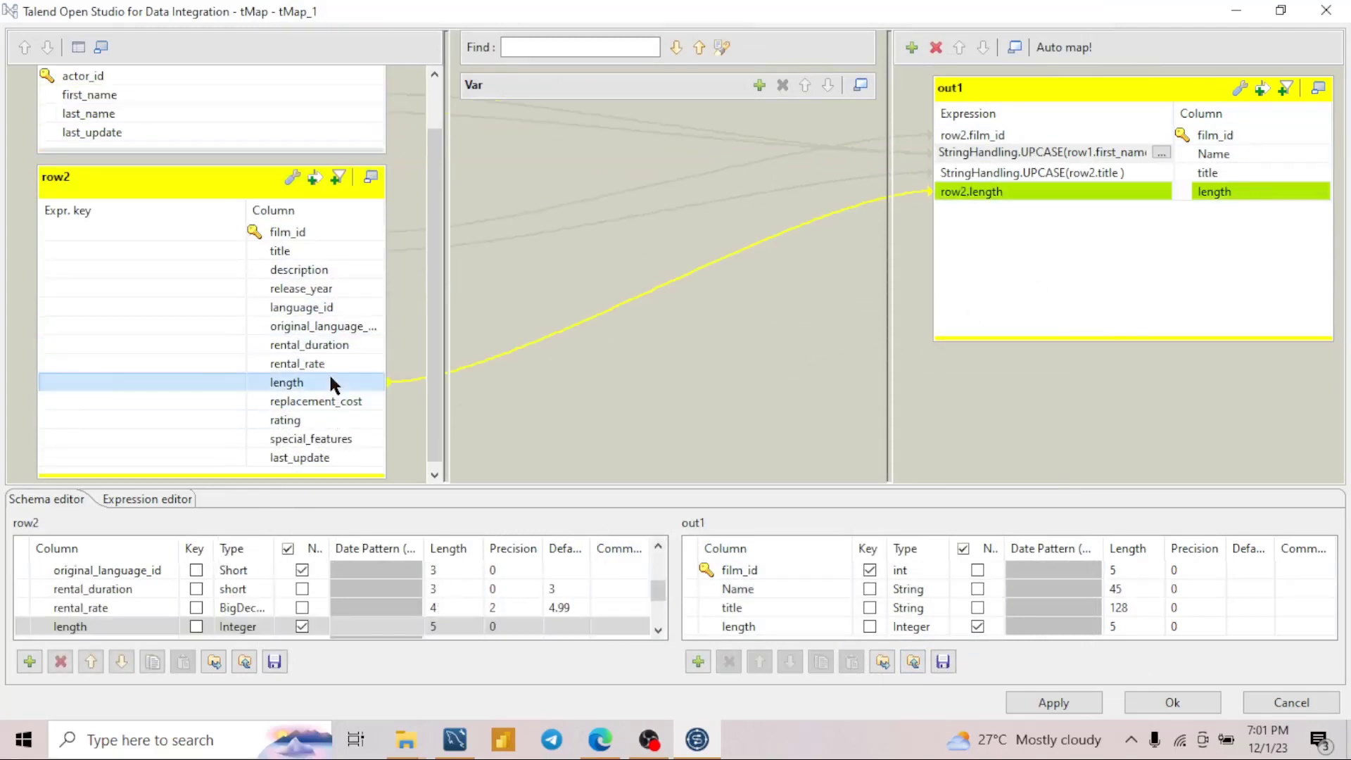
click(315, 249)
click(317, 237)
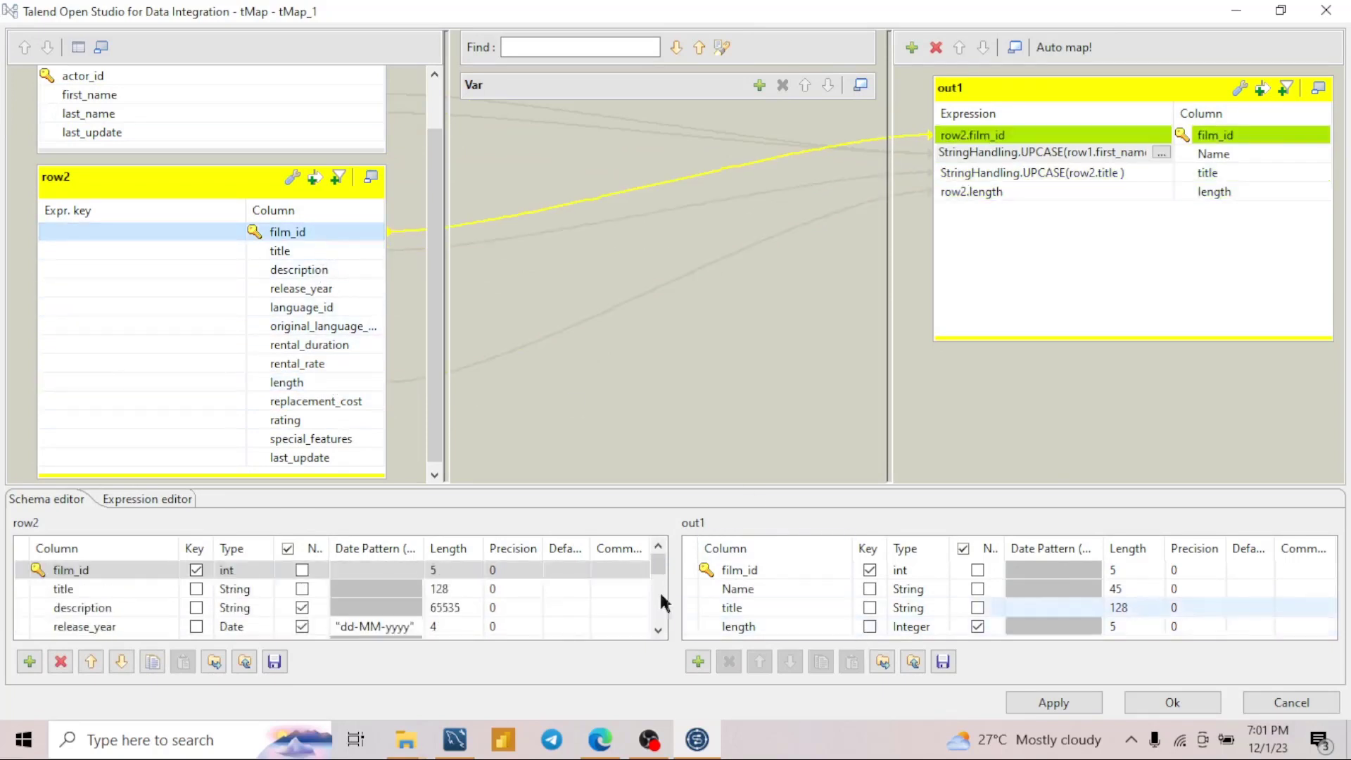
scroll(464, 580, down, 3)
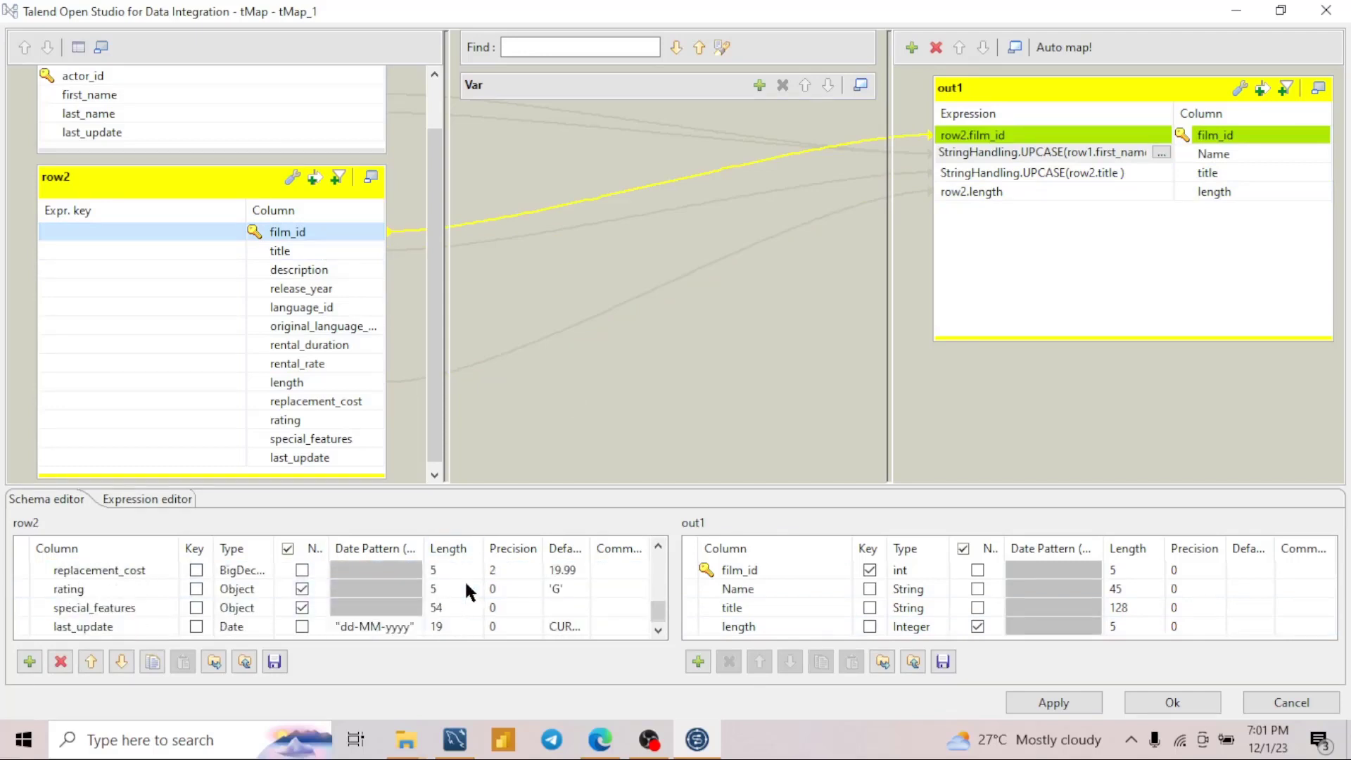
scroll(464, 580, up, 3)
scroll(464, 579, down, 2)
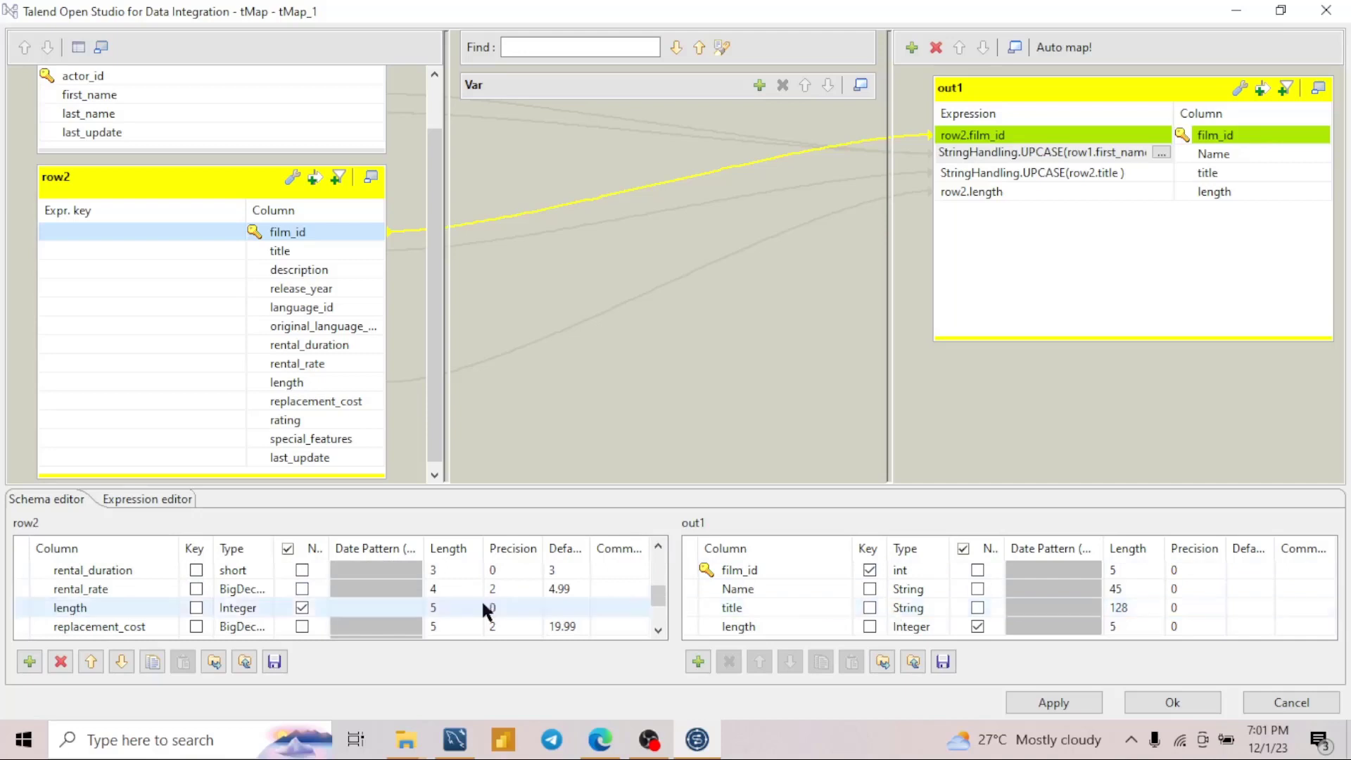
scroll(630, 576, up, 2)
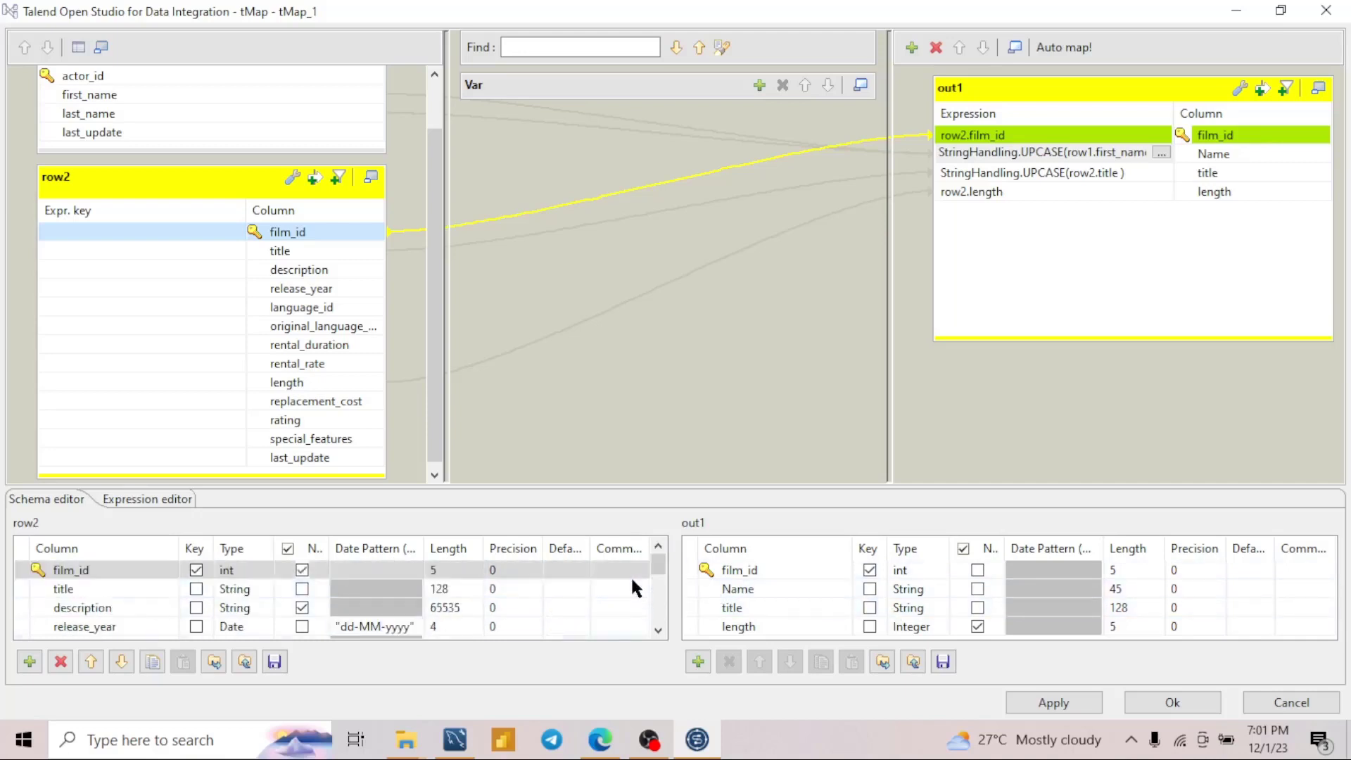
- Apply and close the tMap_1 mapping, and connect its out1 output to tSampleRow_1
click(1081, 708)
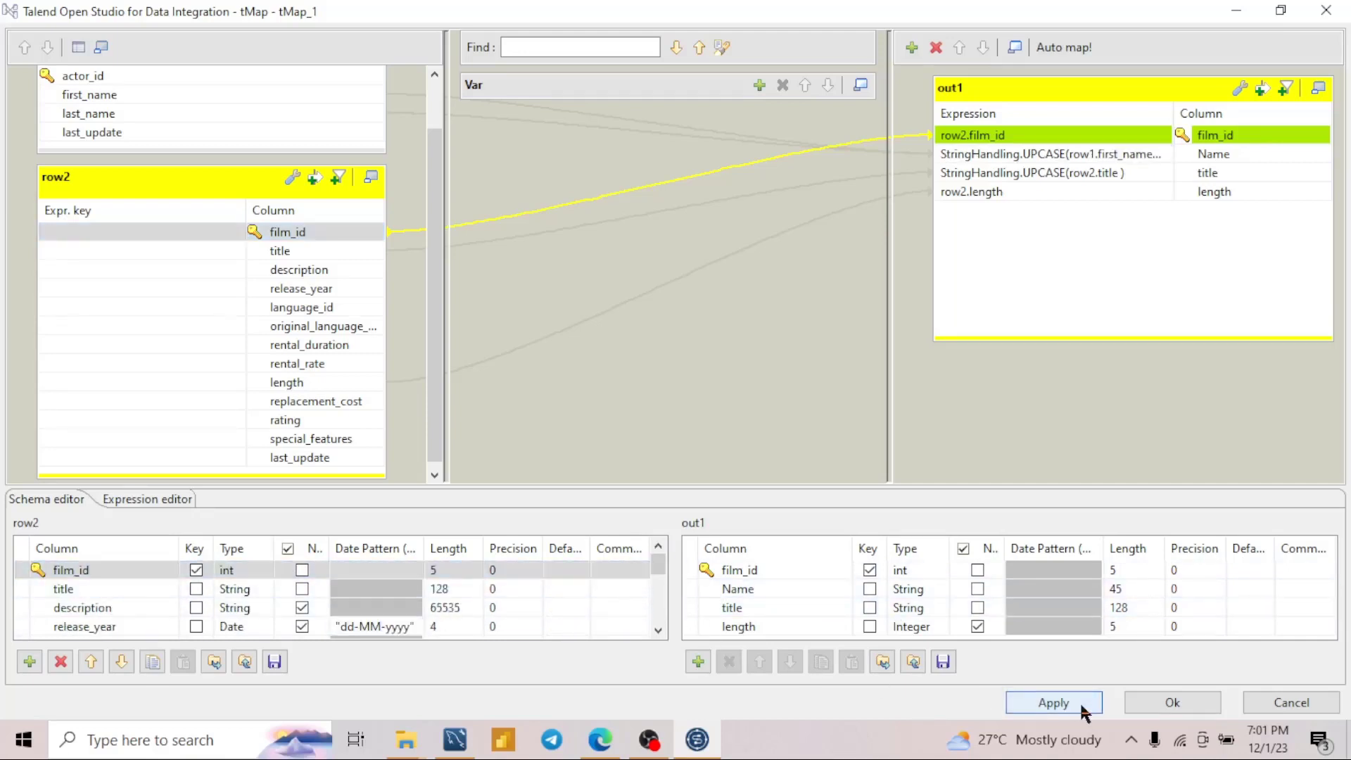
click(1168, 702)
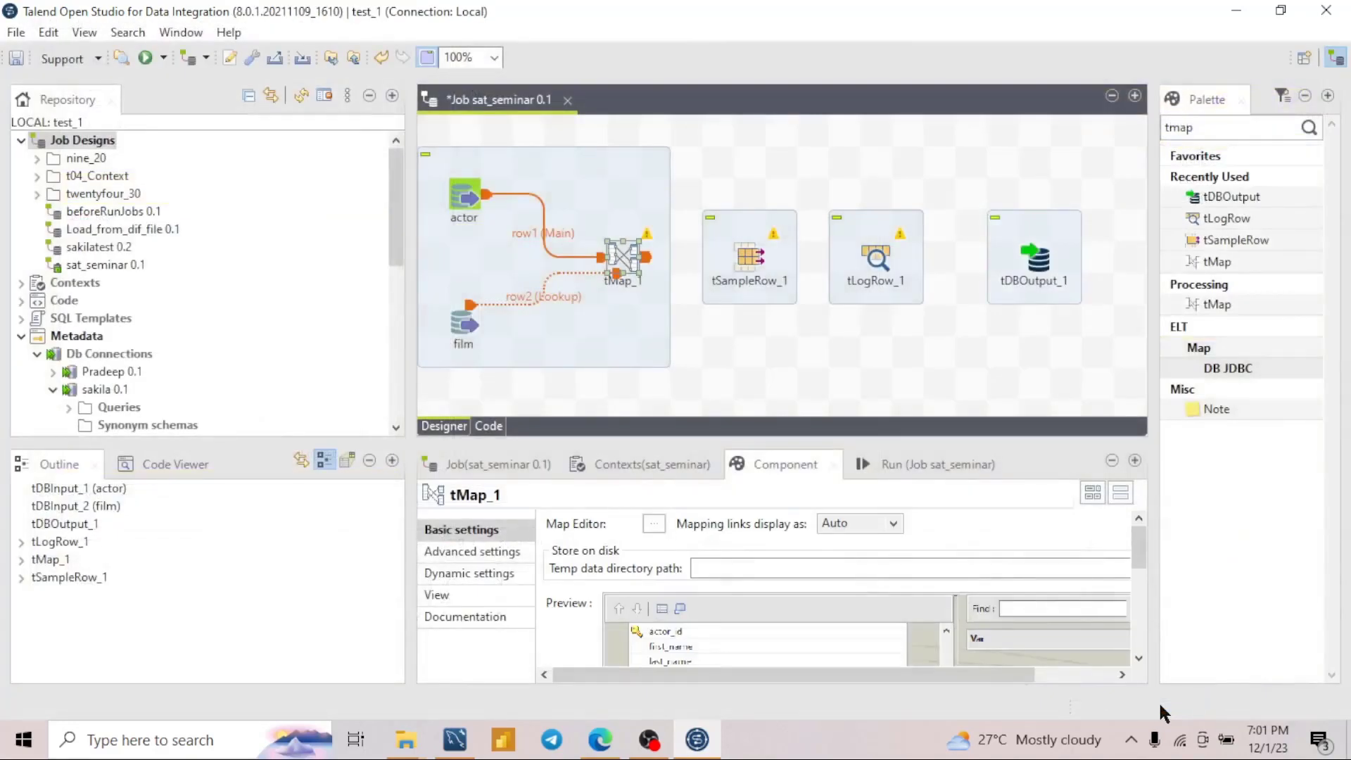
right_click(621, 271)
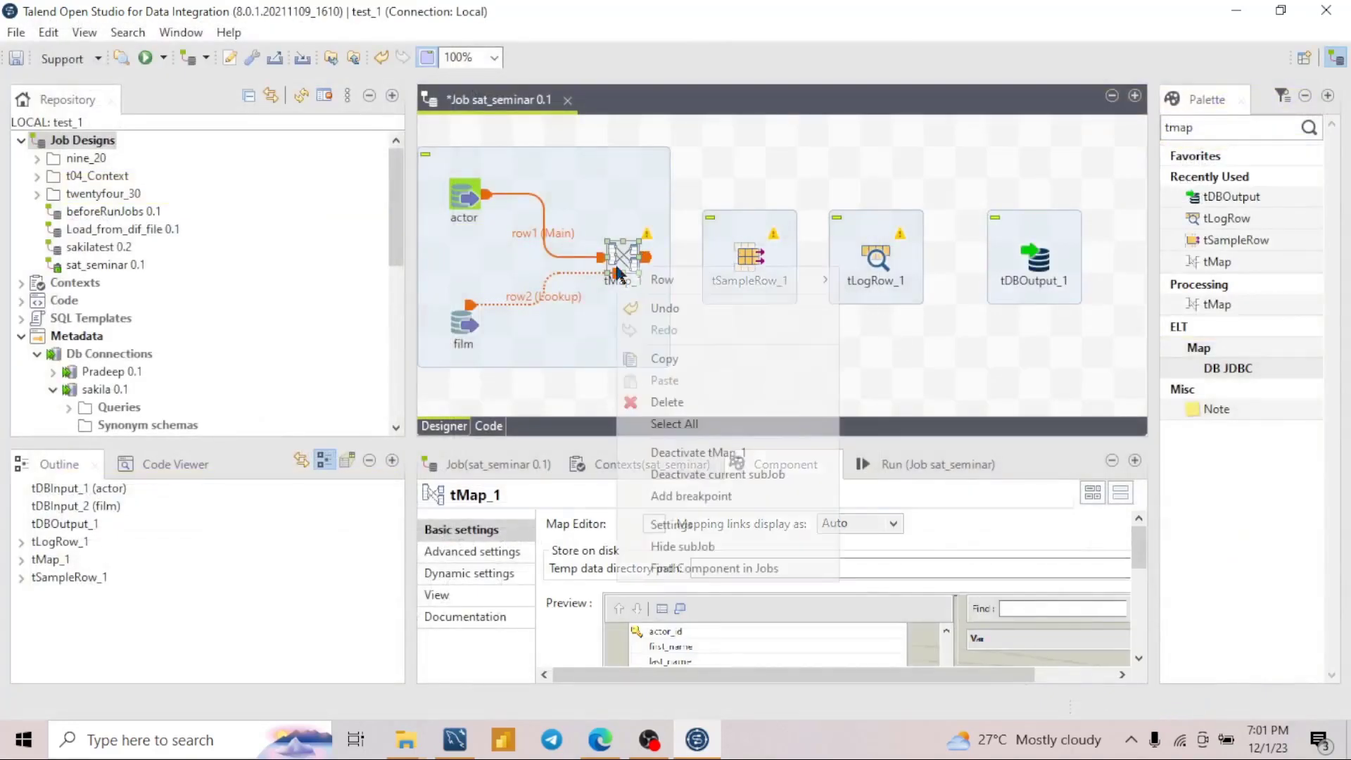
mouse_move(637, 280)
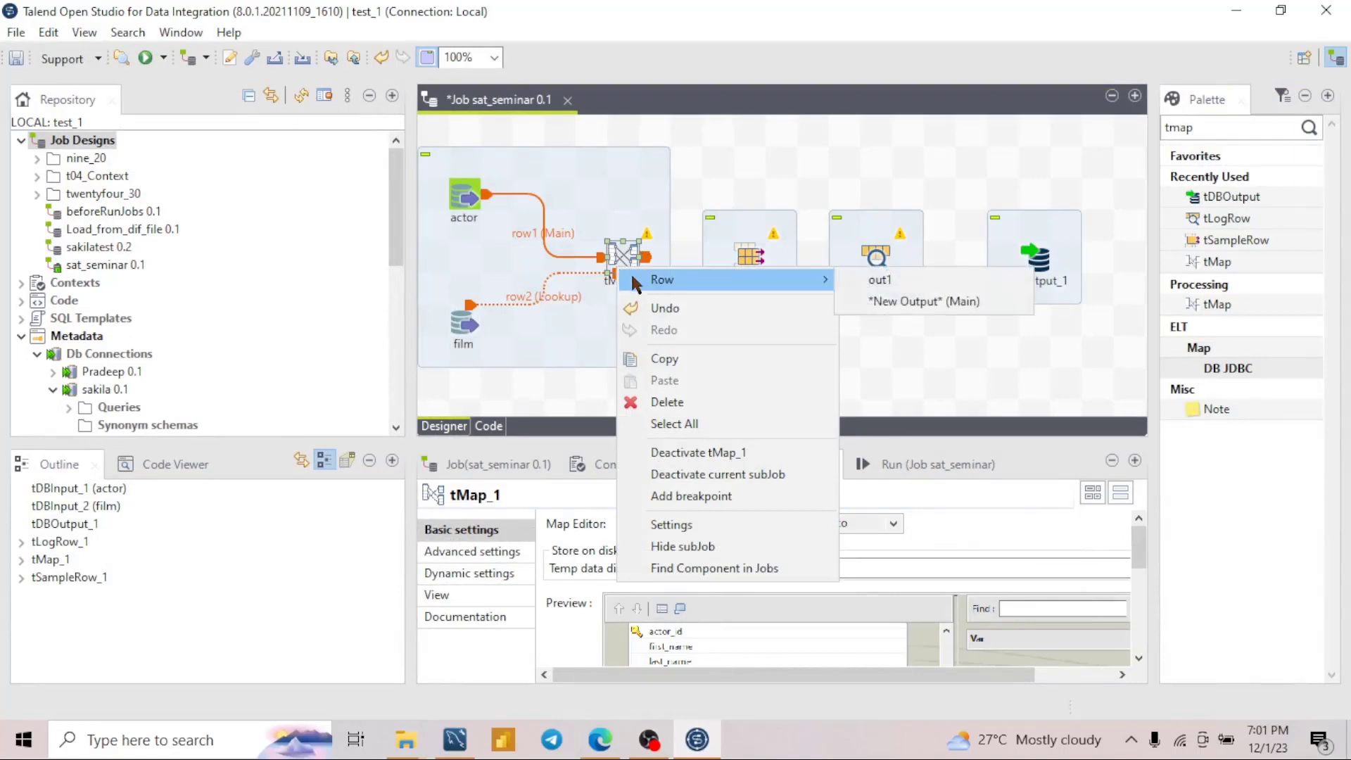
click(861, 277)
click(752, 269)
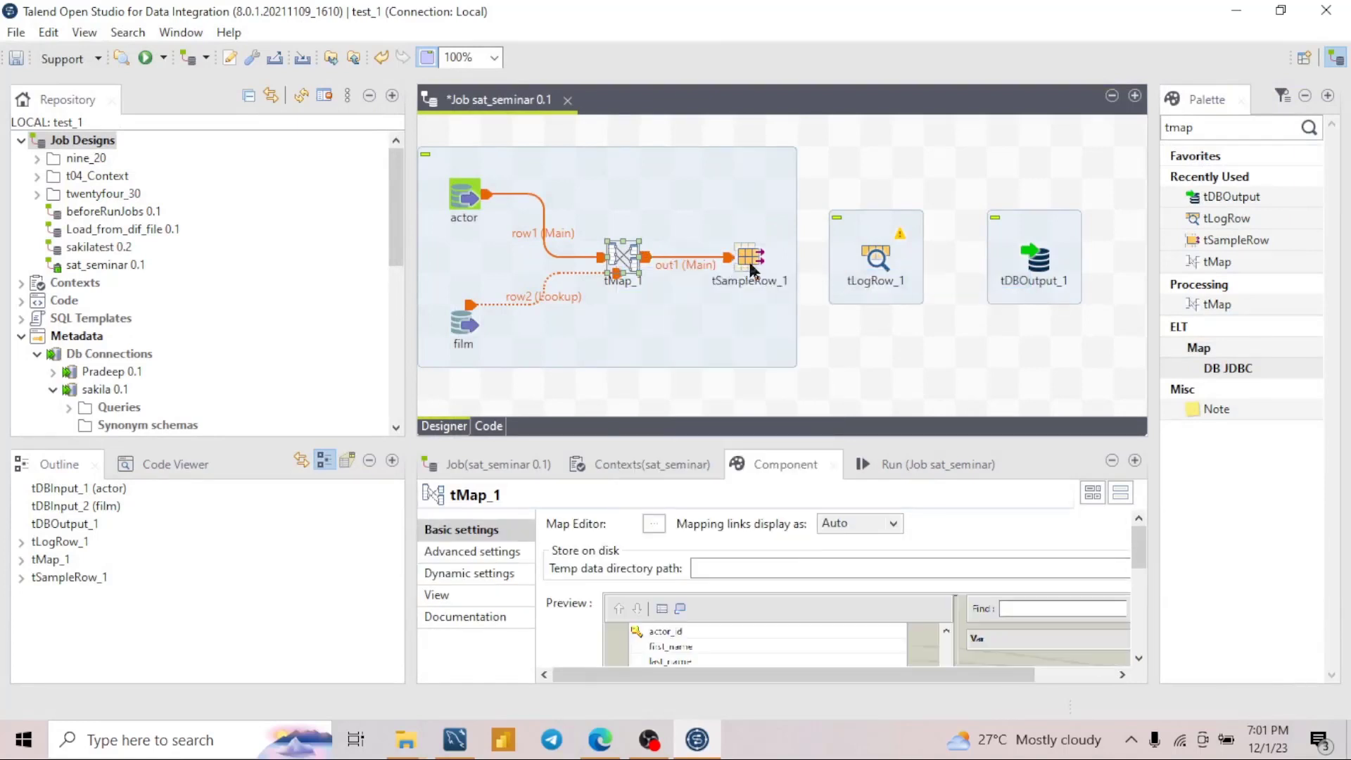
- Check tSampleRow_1's schema and change its Range value so that it starts with lines 1..15
click(751, 269)
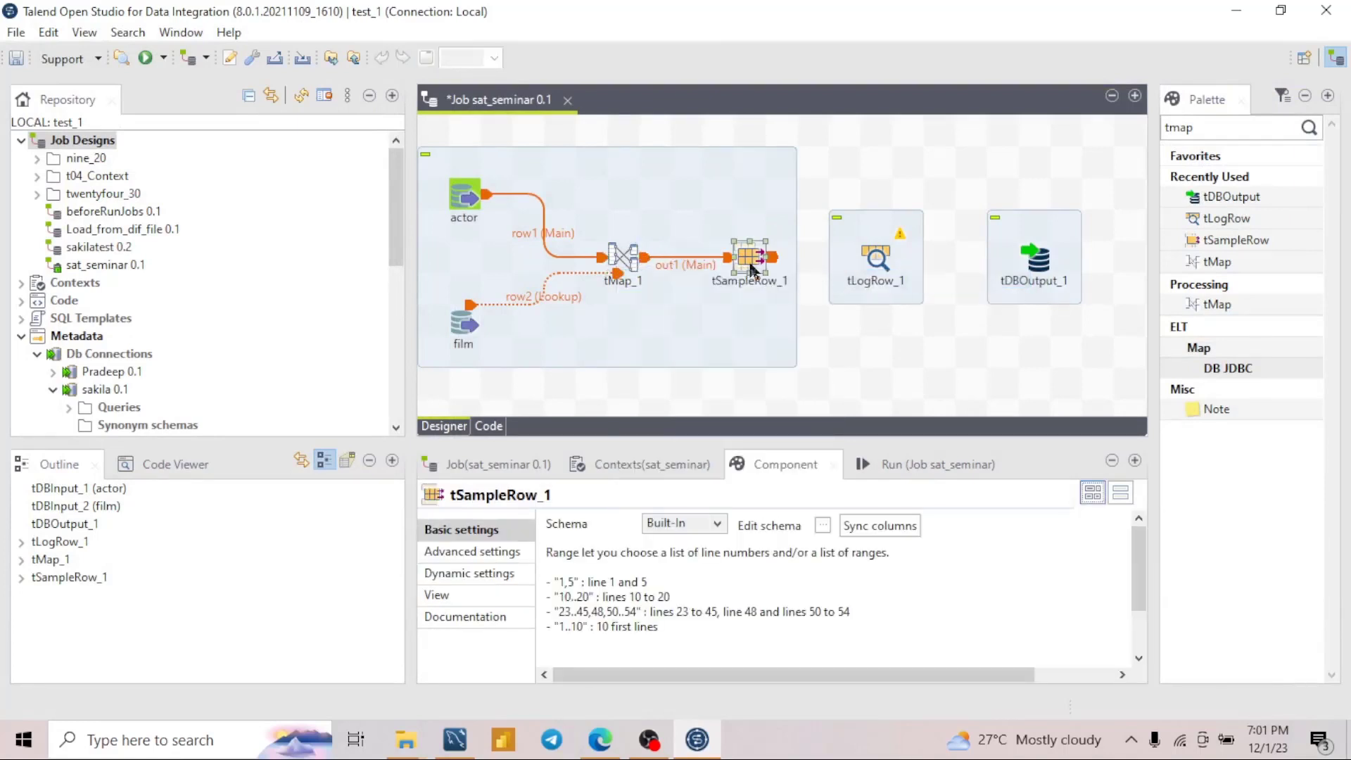
click(823, 525)
click(950, 490)
scroll(844, 605, down, 2)
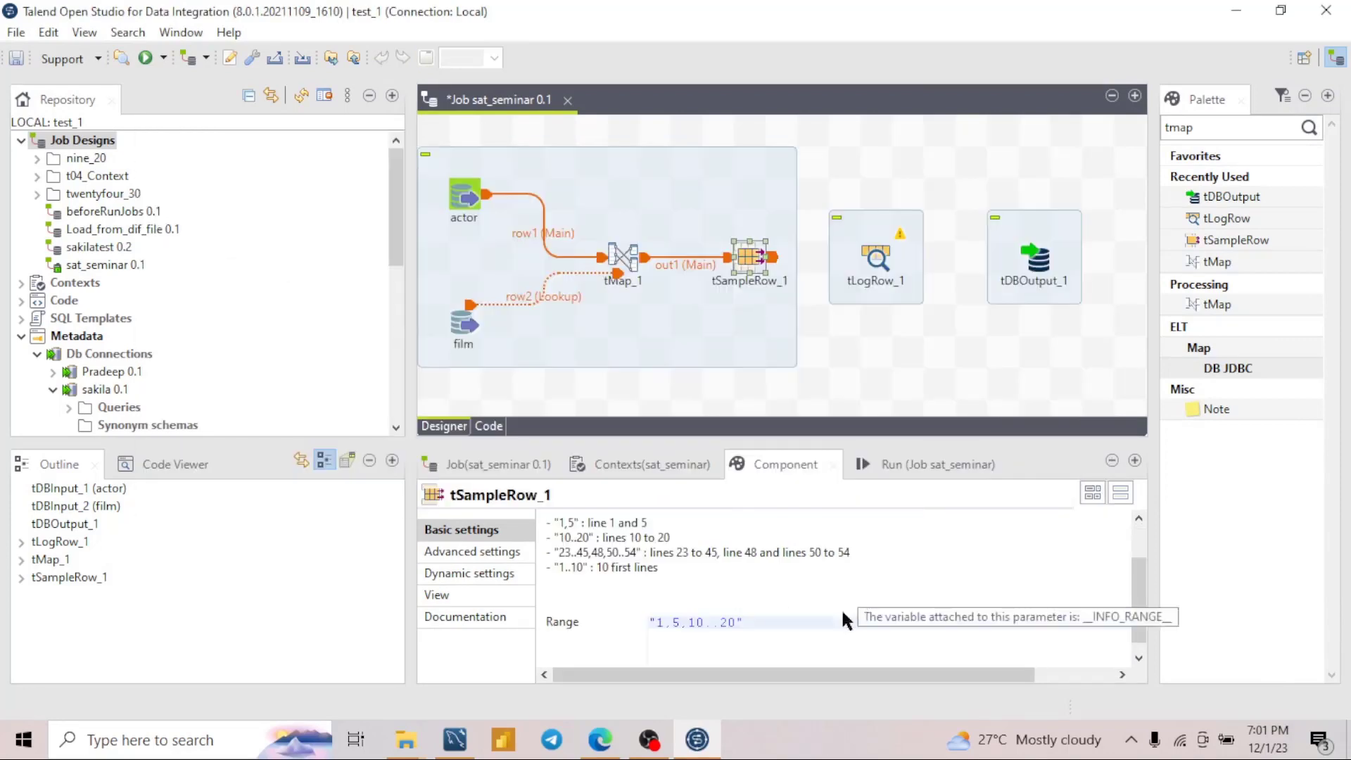
click(675, 619)
key(BackSpace)
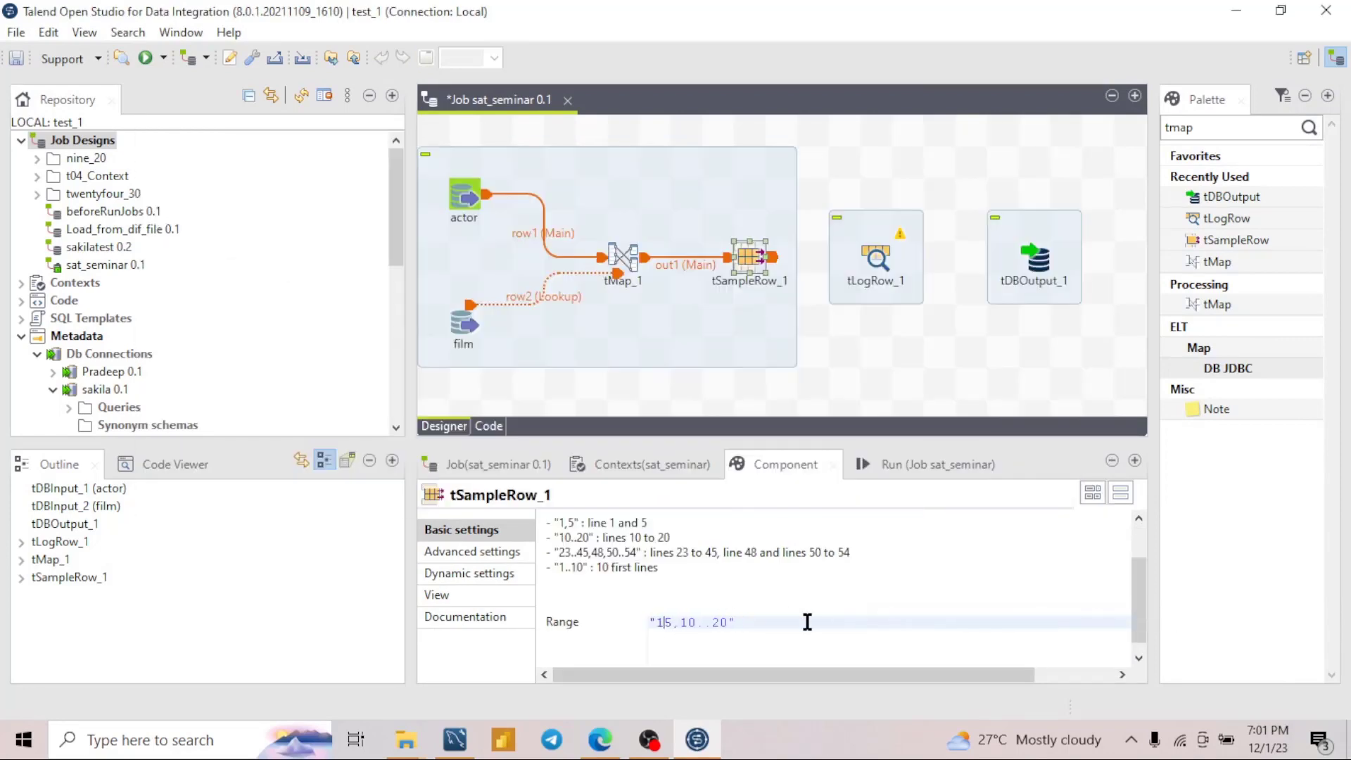
text(..)
key(Delete)
click(724, 624)
key(BackSpace)
key(BackSpace)
text(25)
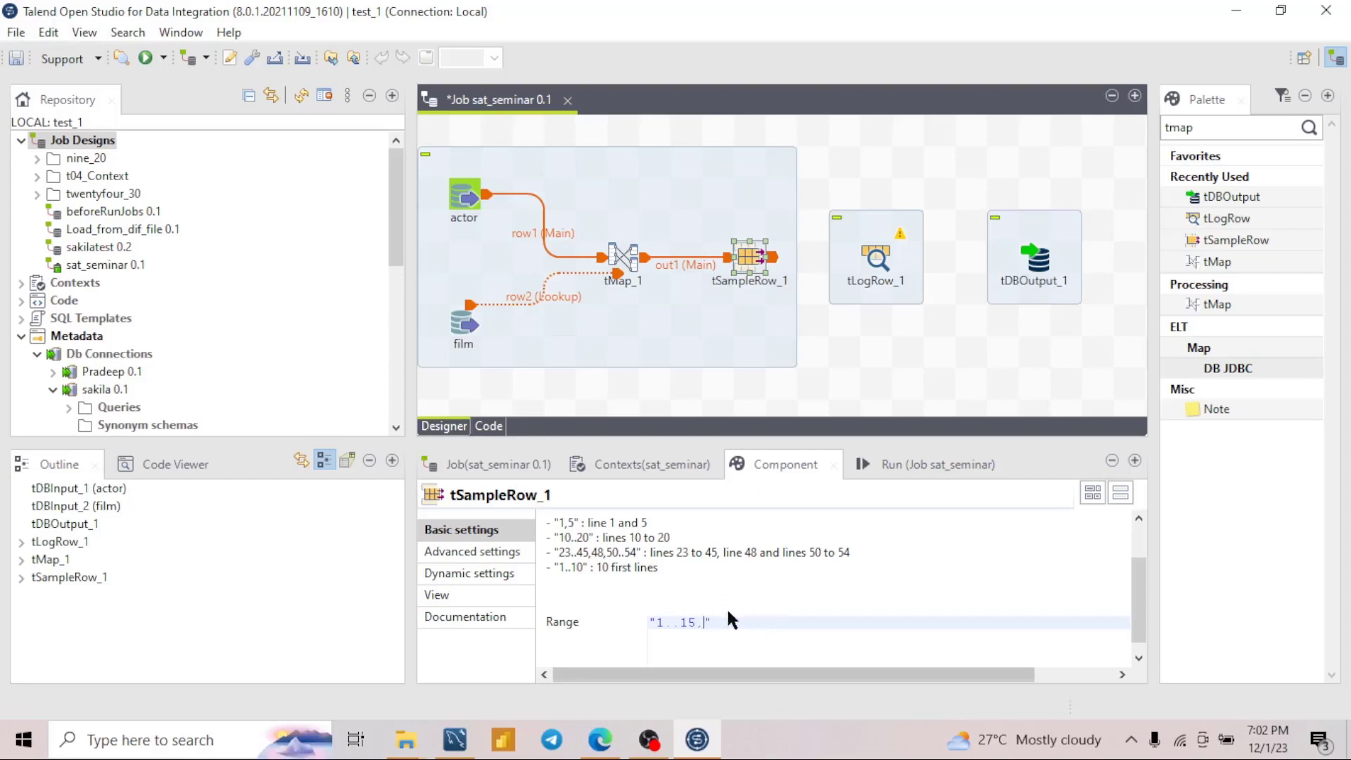
- Add the line ranges 45..65 and 150..170 to tSampleRow_1's Range value
text(45..65,150..180)
key(BackSpace)
key(BackSpace)
text(70)
click(854, 343)
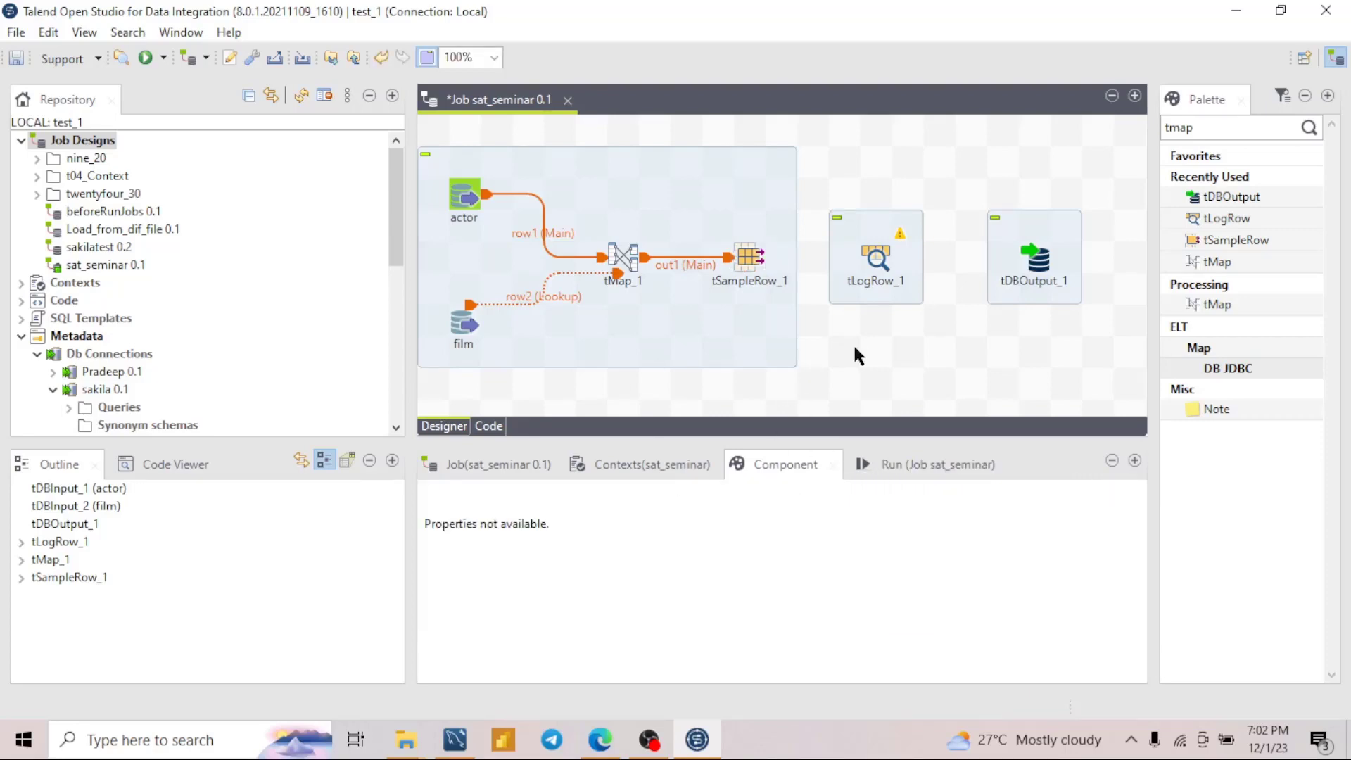
click(750, 256)
click(491, 597)
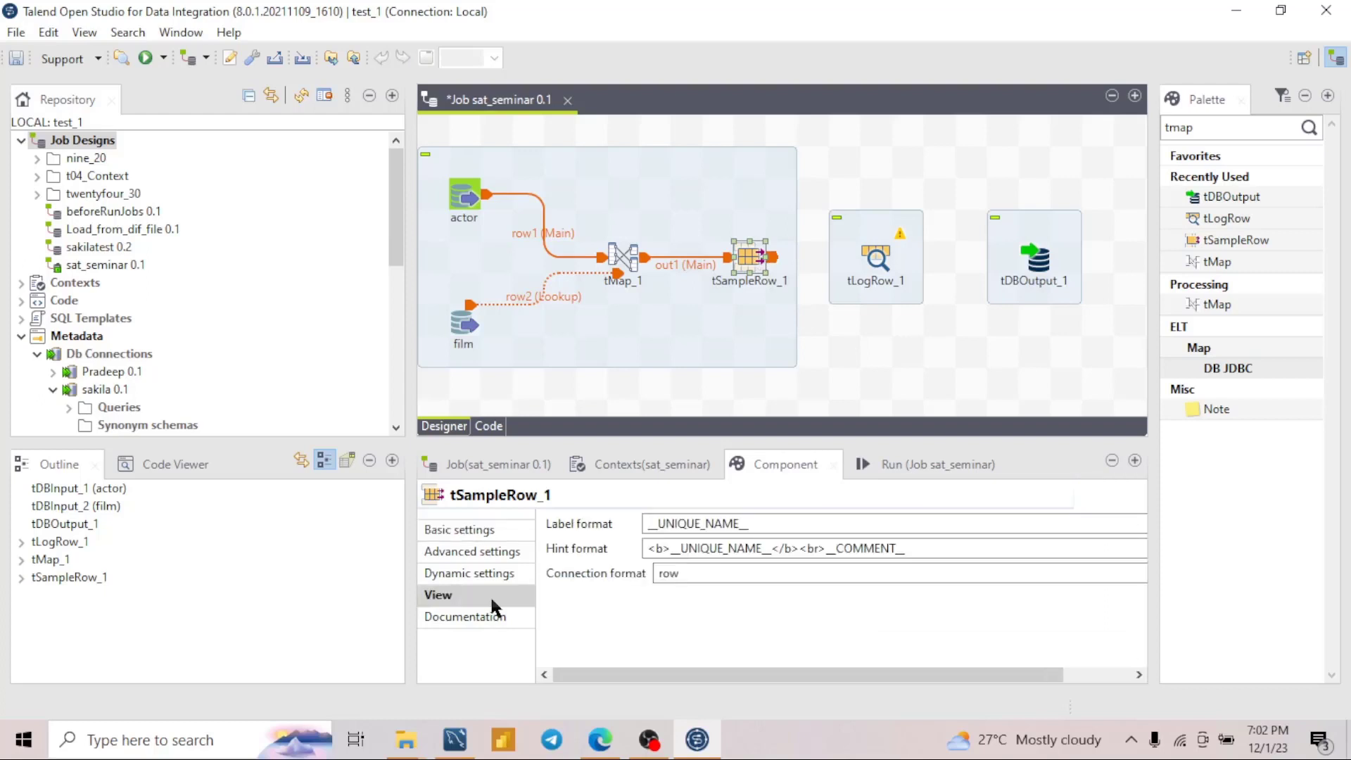
double_click(707, 522)
click(840, 348)
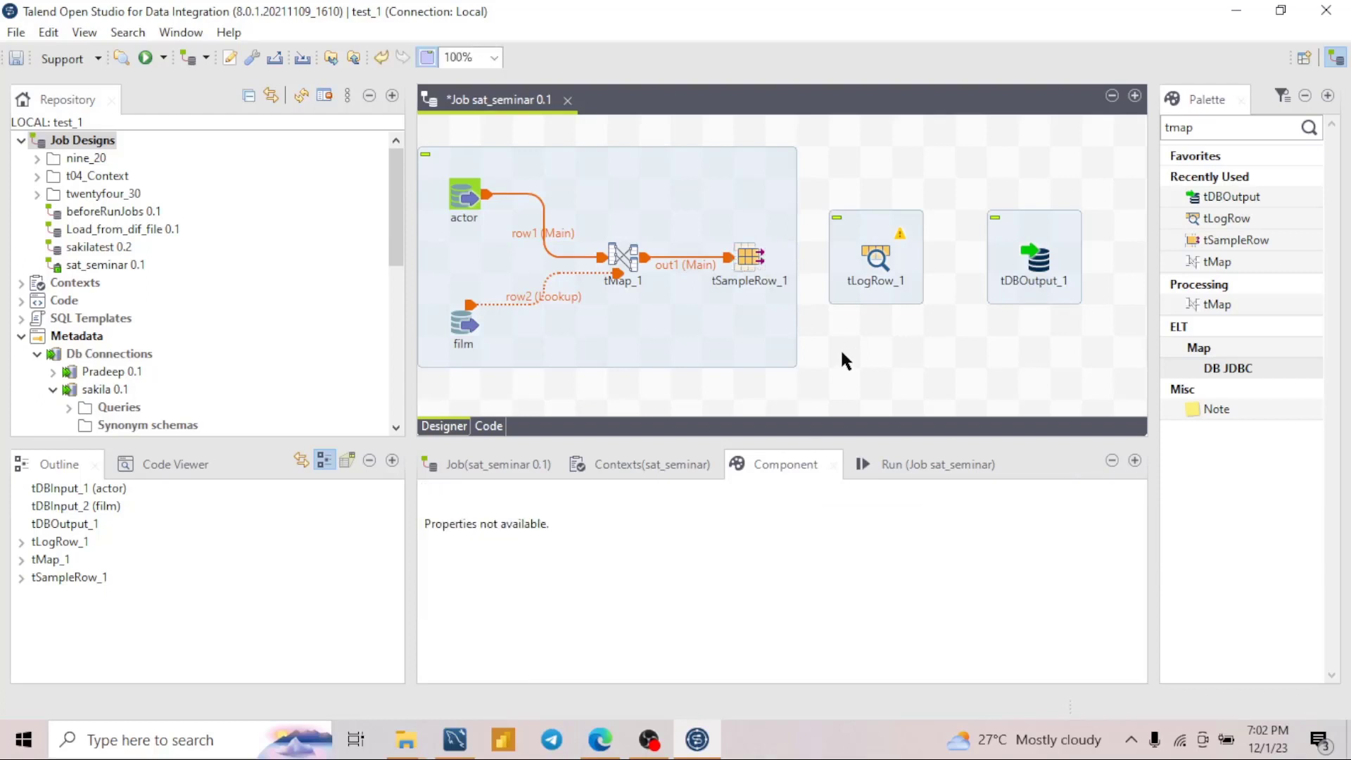
- Connect tSampleRow_1 to tLogRow_1 with a Main row and check tLogRow_1's schema
right_click(760, 262)
mouse_move(799, 268)
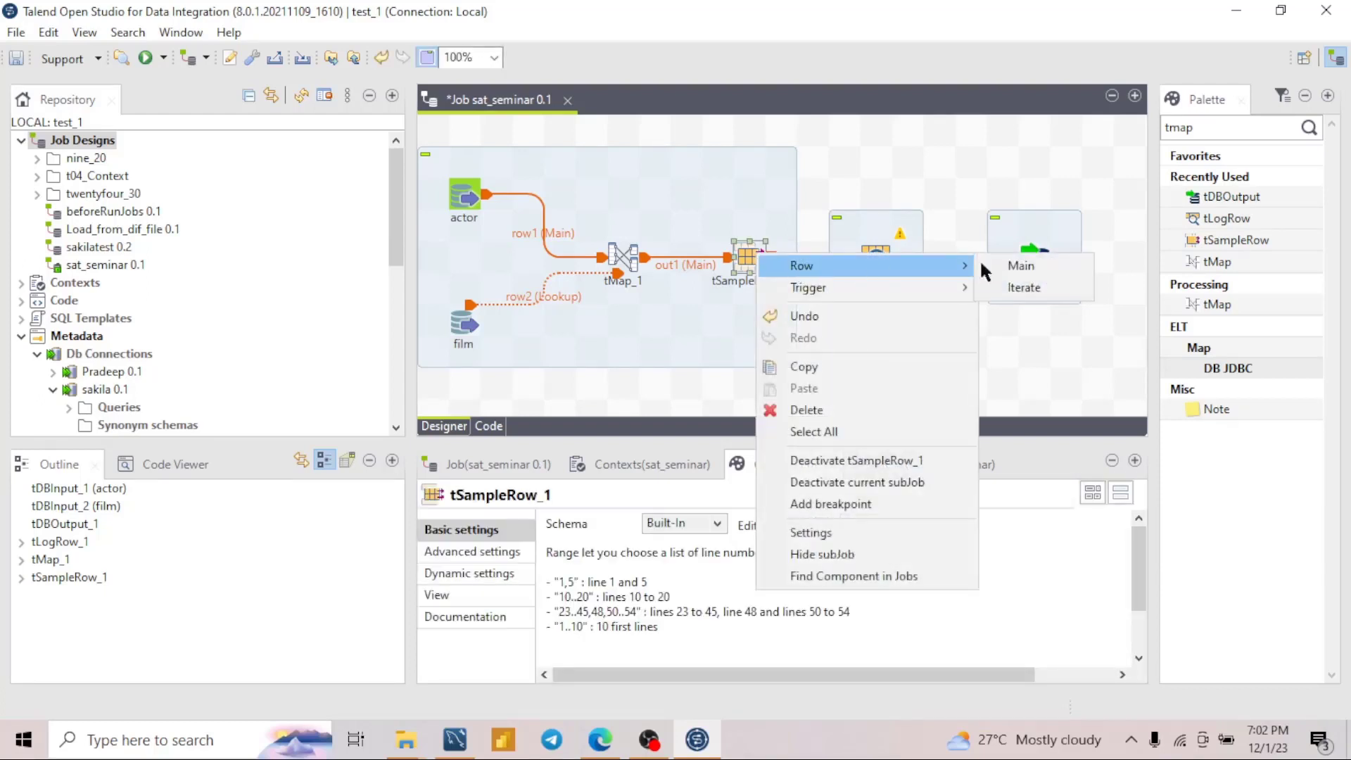
click(1020, 265)
click(876, 262)
click(888, 262)
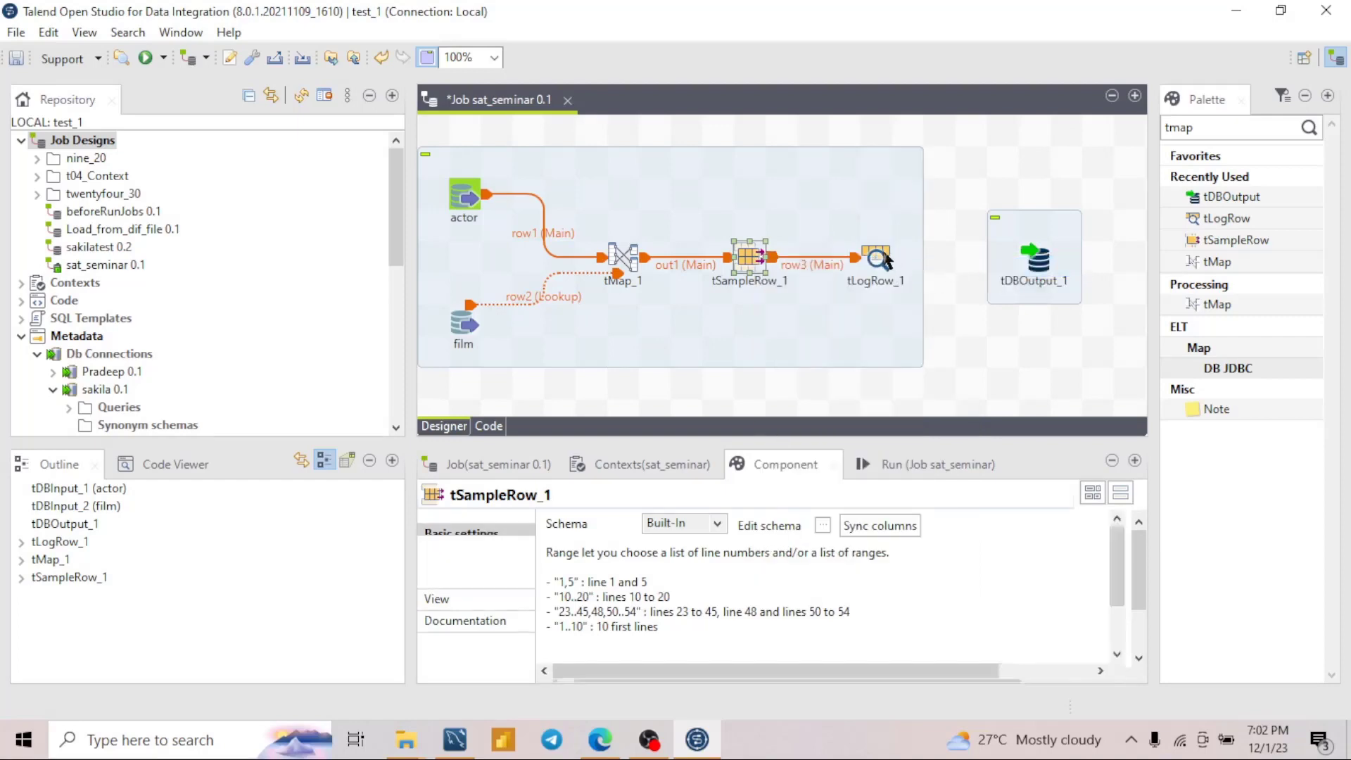
click(823, 525)
click(918, 491)
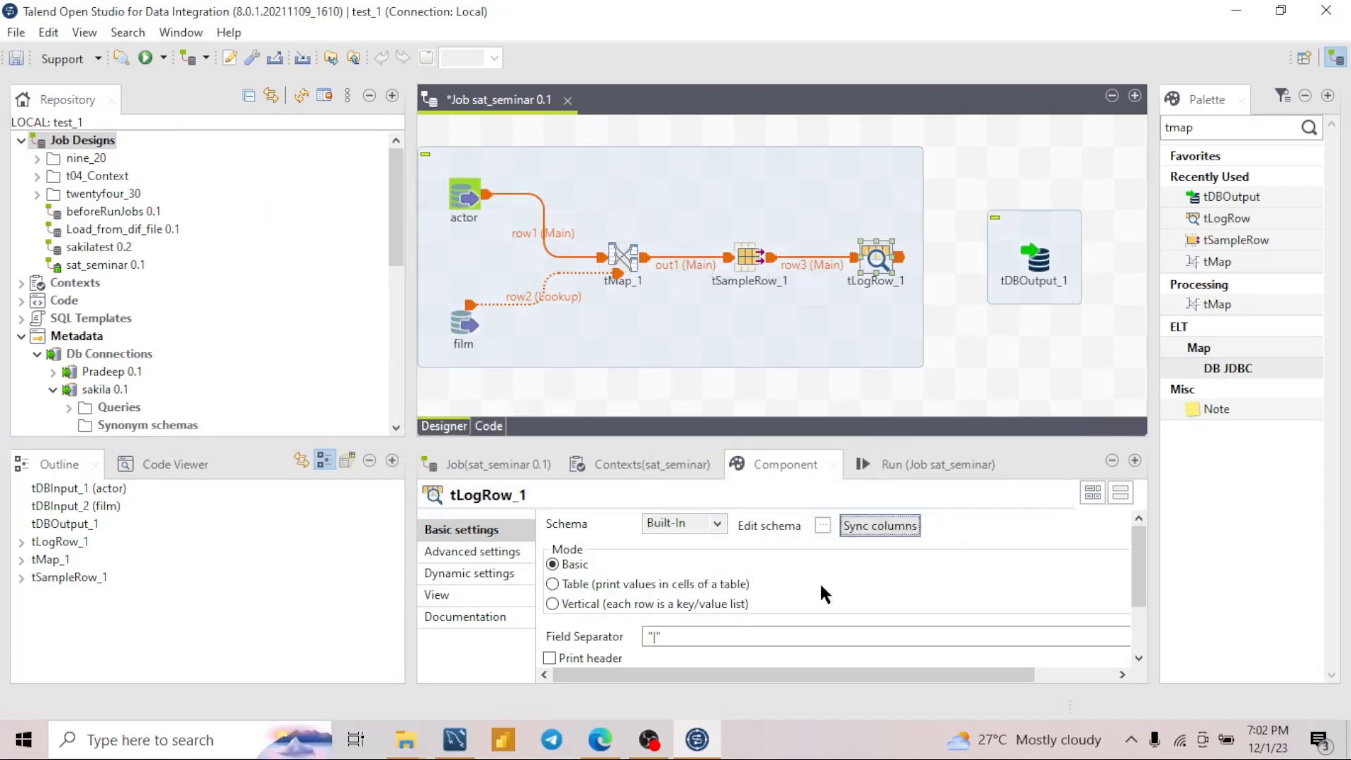
- Set tLogRow_1's mode to Table (print values in cells of a table) and check its view settings
click(552, 584)
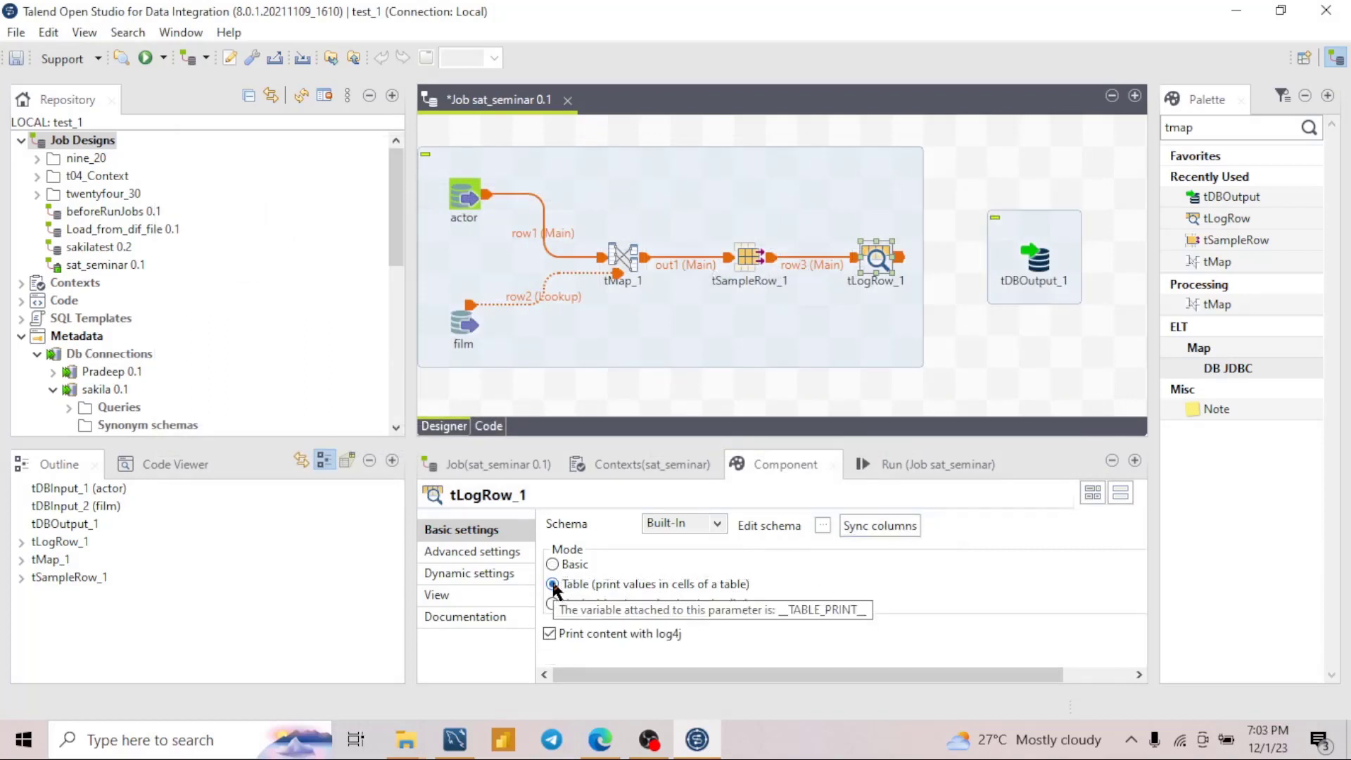
click(437, 595)
double_click(693, 521)
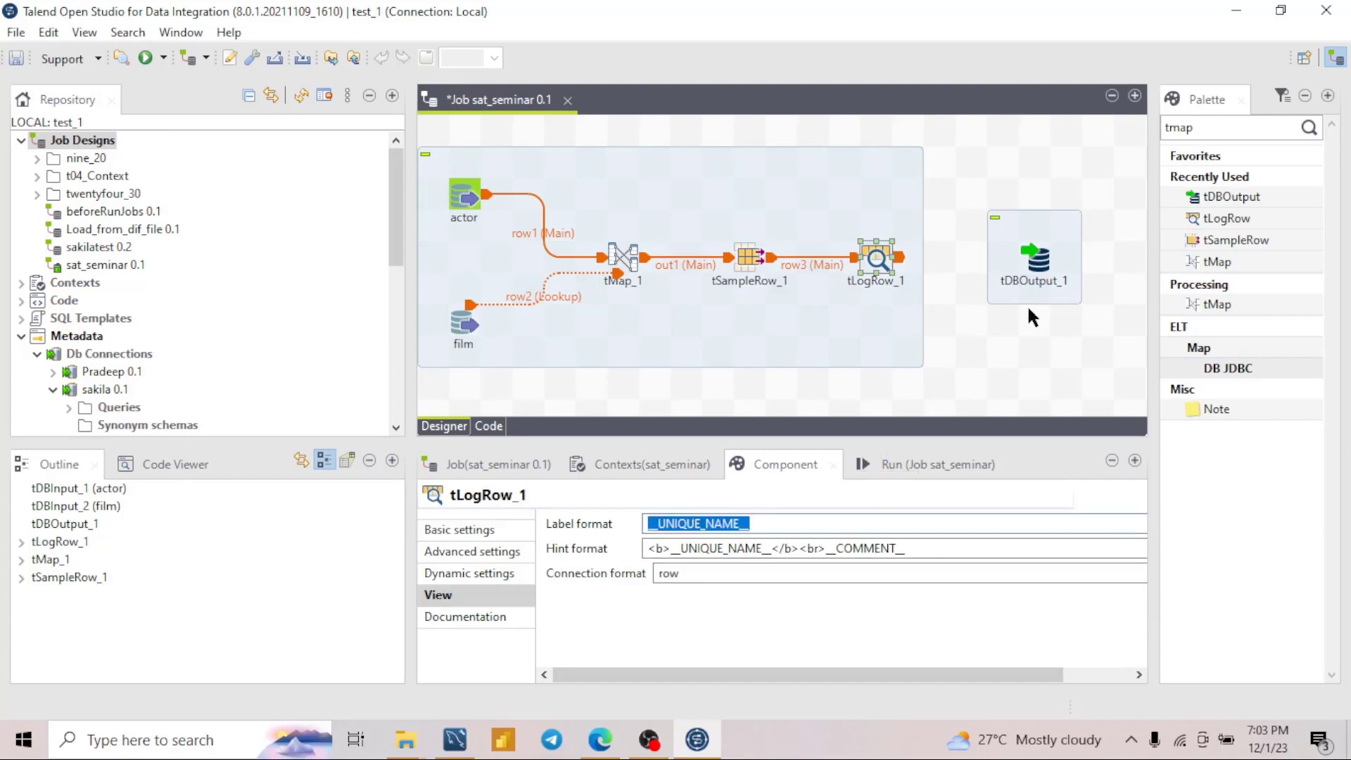
click(989, 362)
- Try to connect tLogRow_1 to tDBOutput_1 with a Main row before a database type is chosen
click(879, 262)
right_click(884, 261)
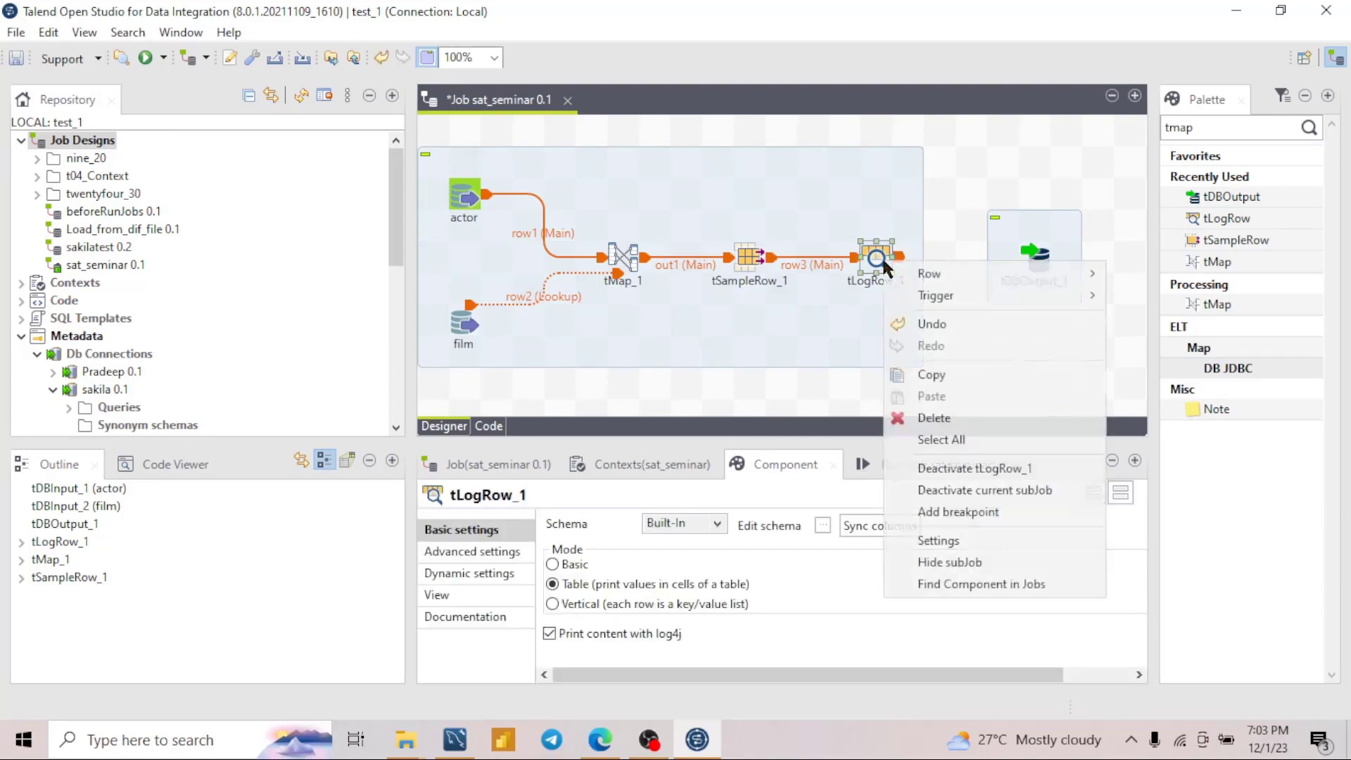
mouse_move(930, 274)
click(1160, 273)
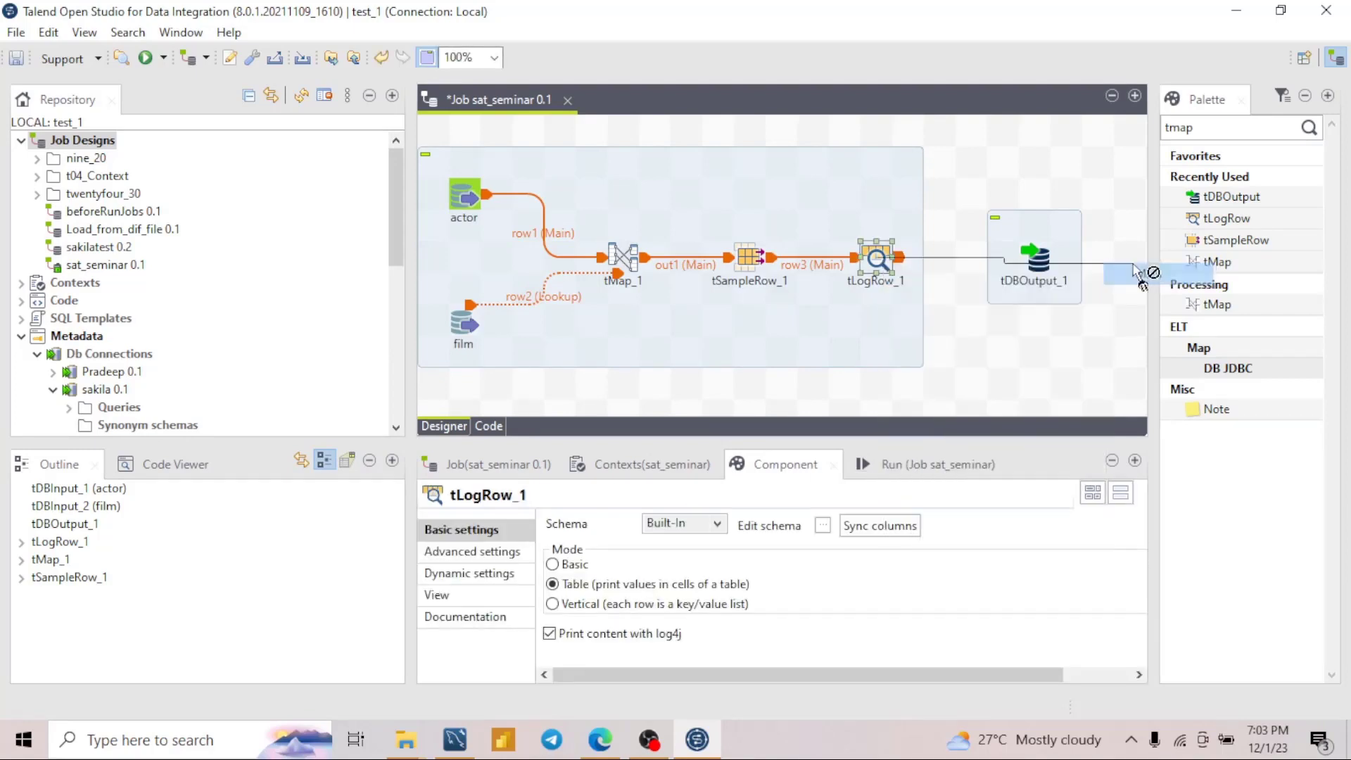
click(1050, 270)
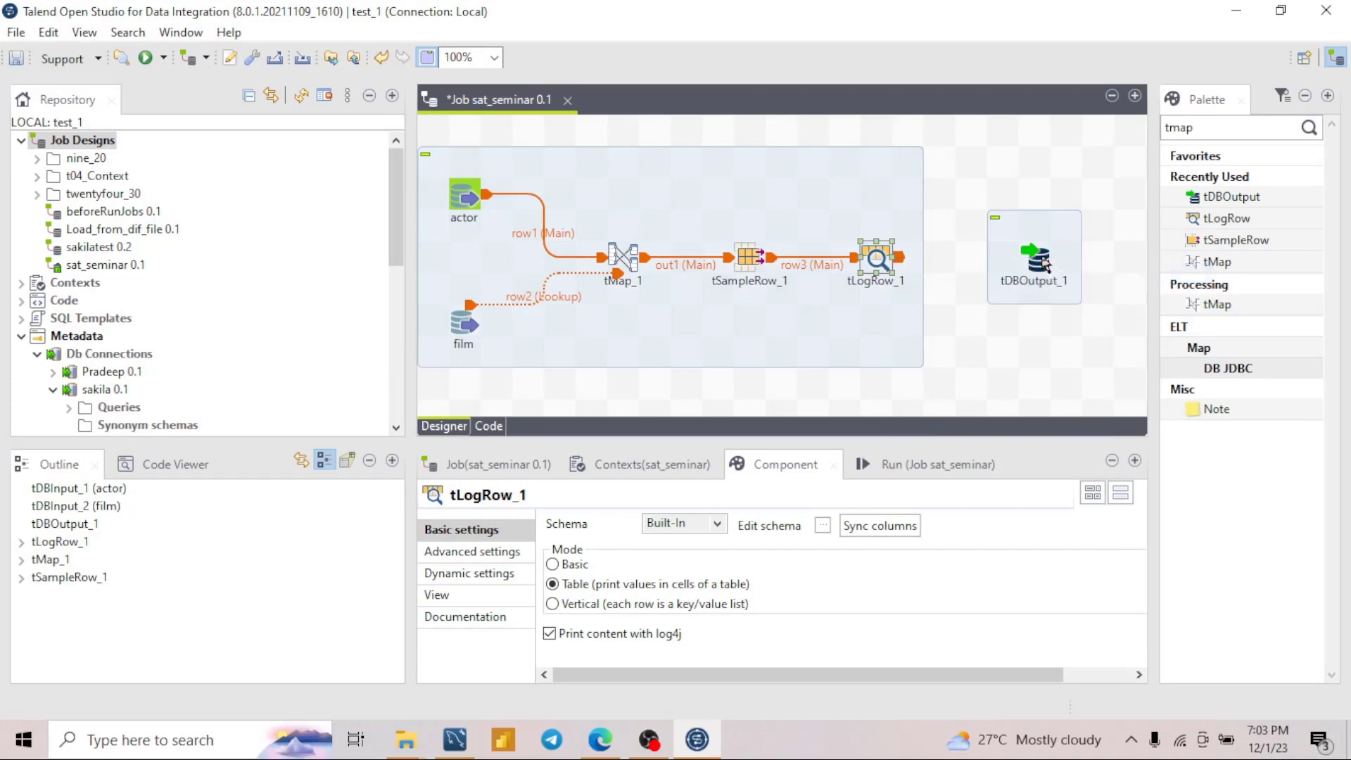
right_click(873, 263)
mouse_move(908, 274)
click(1168, 275)
click(1047, 266)
- Set the database type of tDBOutput_1 to MySQL and apply it
click(1043, 263)
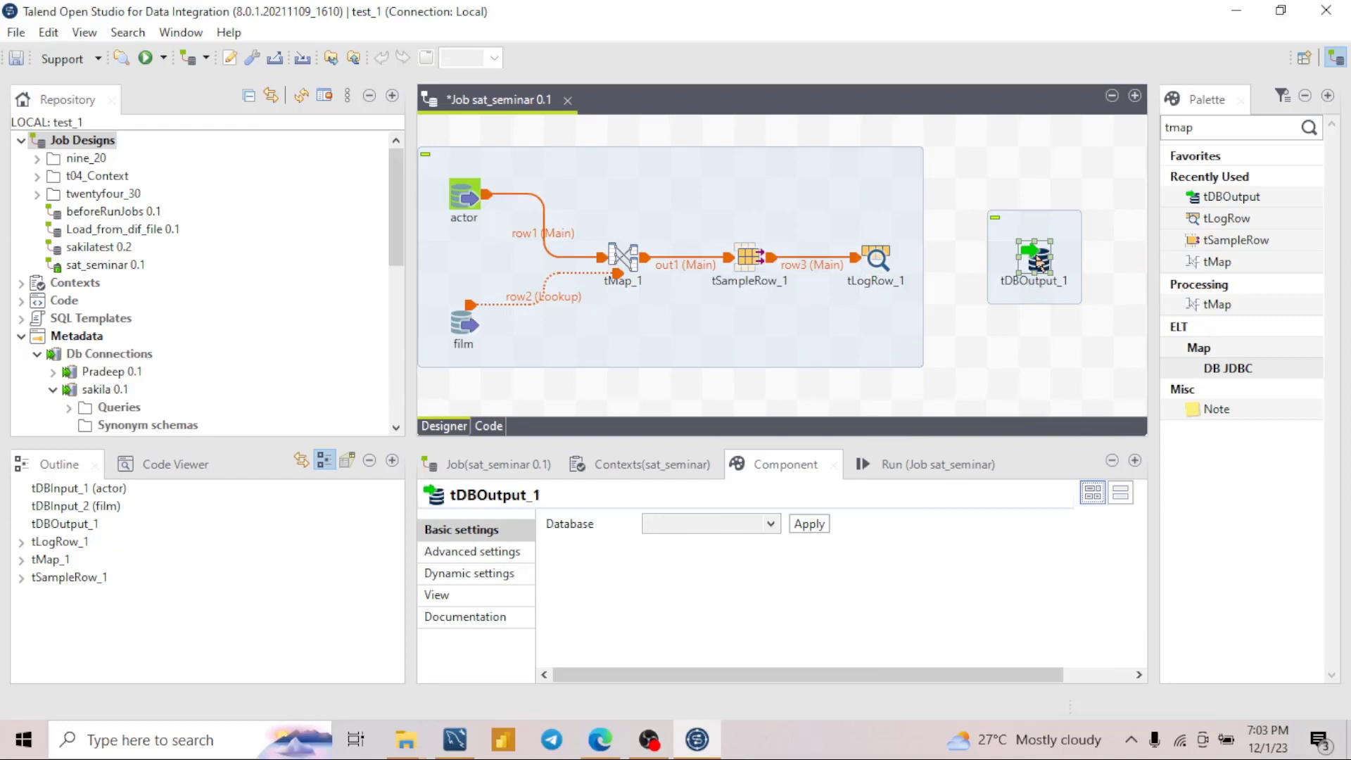
click(770, 525)
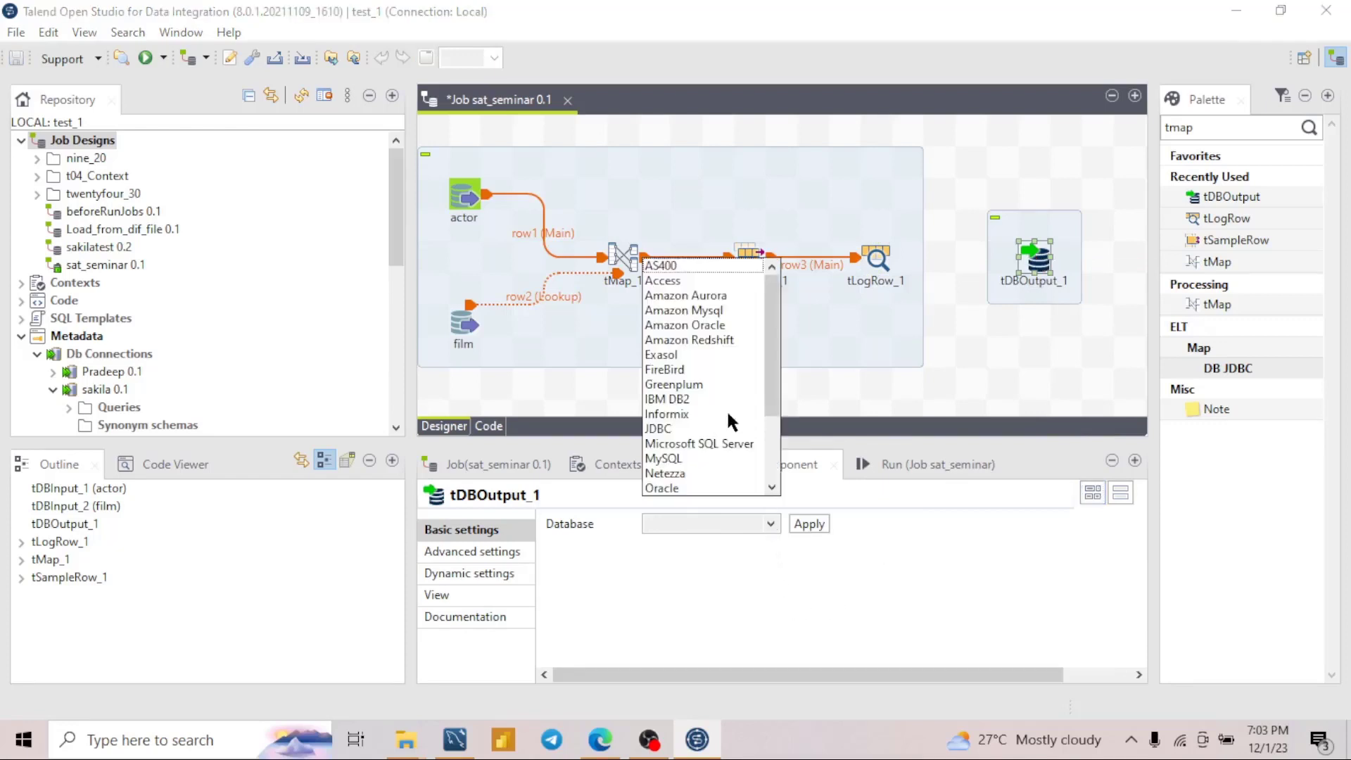
click(675, 458)
click(809, 523)
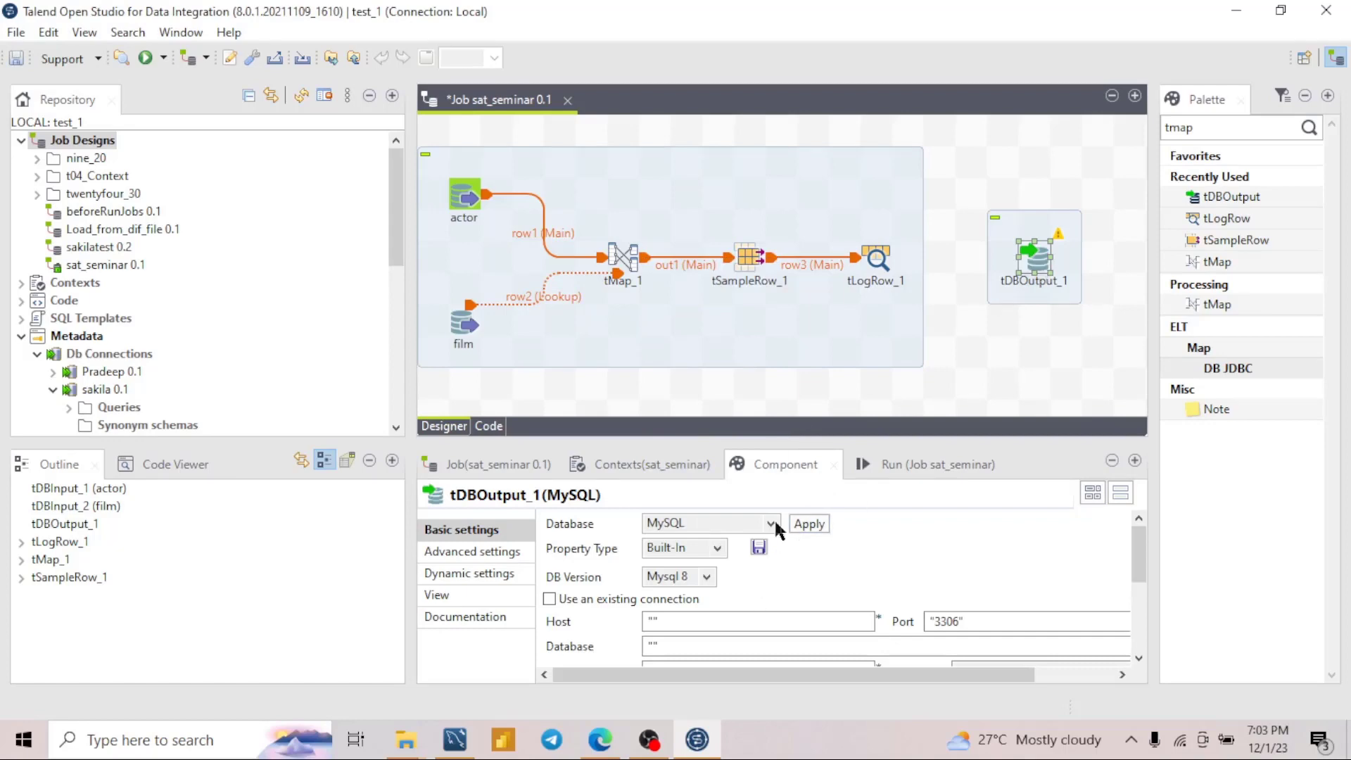
- Connect tLogRow_1 to tDBOutput_1 with a Main row
right_click(864, 260)
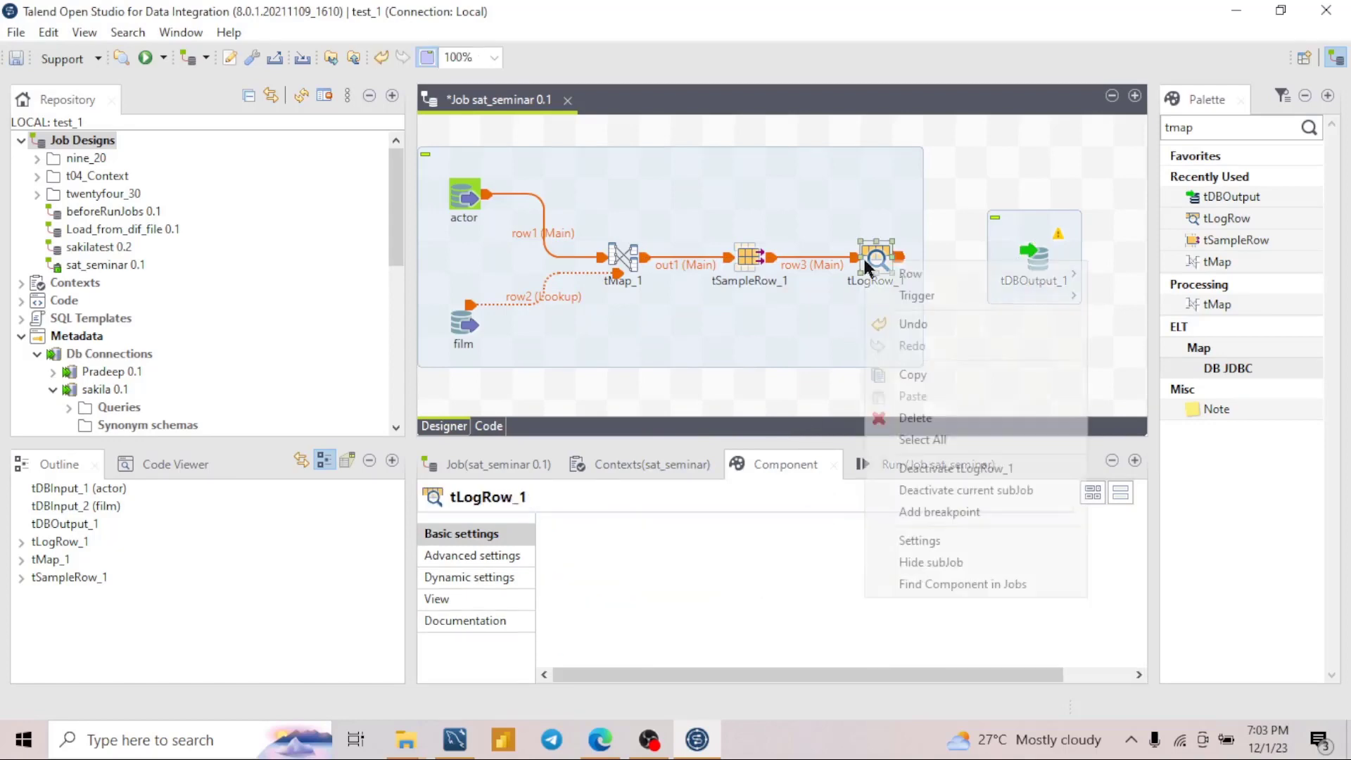
mouse_move(940, 276)
click(1132, 279)
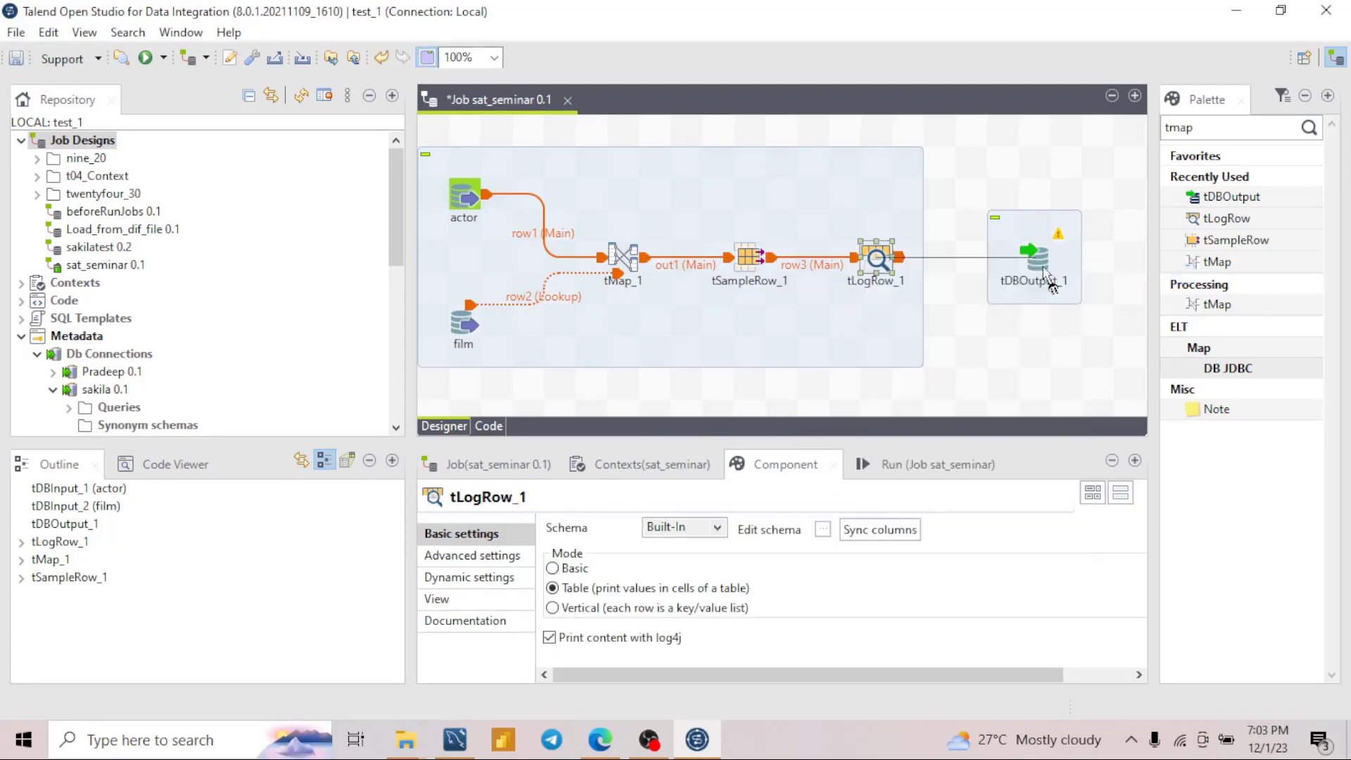
click(1036, 255)
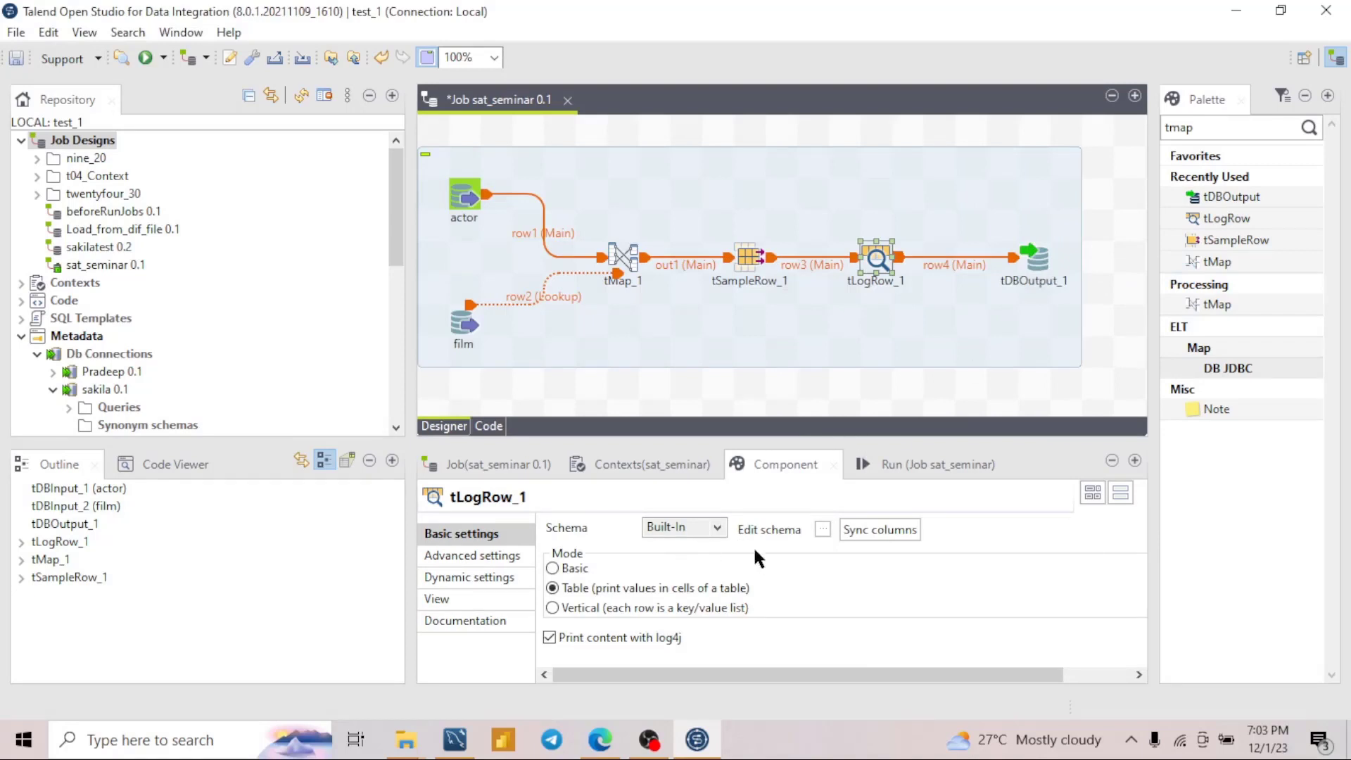
- Set tDBOutput_1's property type to Repository and load the saved DB connection other than sakila, keeping MySQL as the database type
double_click(1032, 260)
click(770, 523)
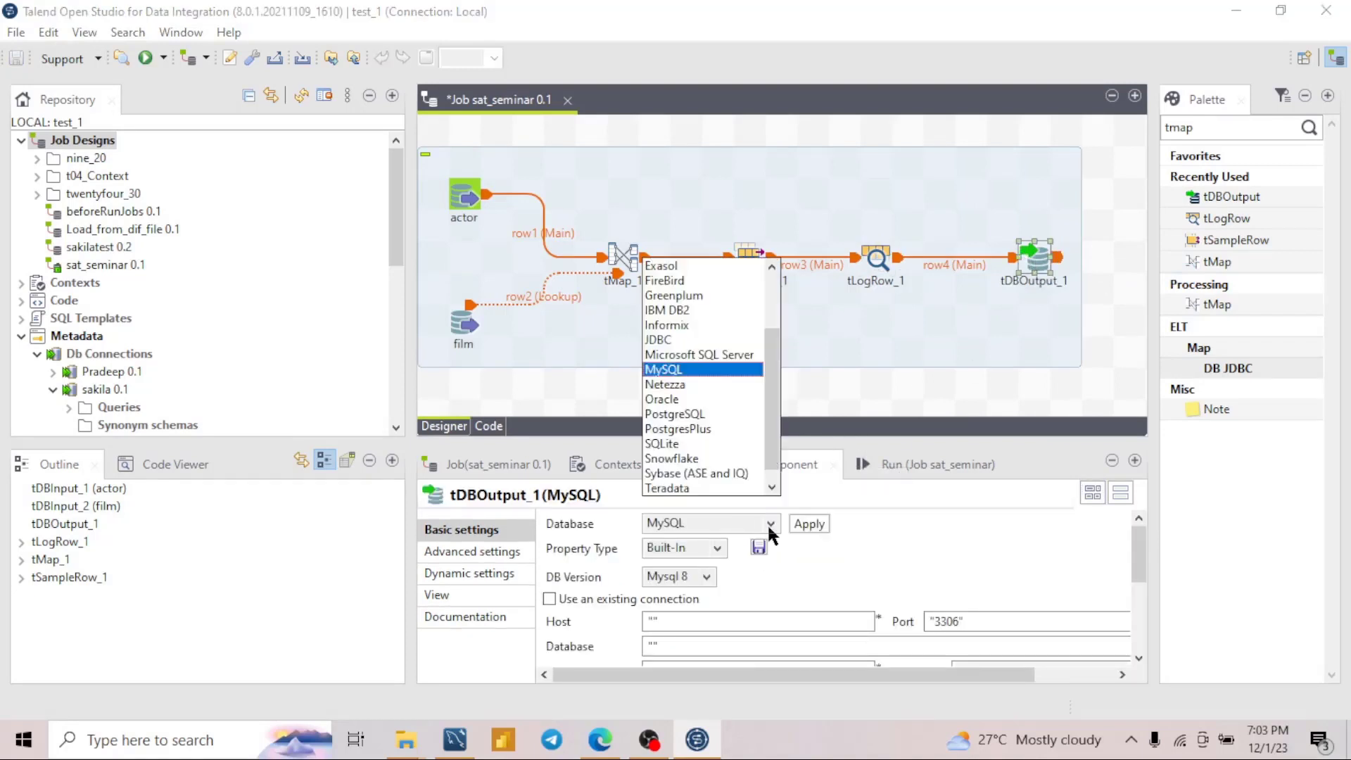
scroll(707, 457, down, 1)
click(805, 524)
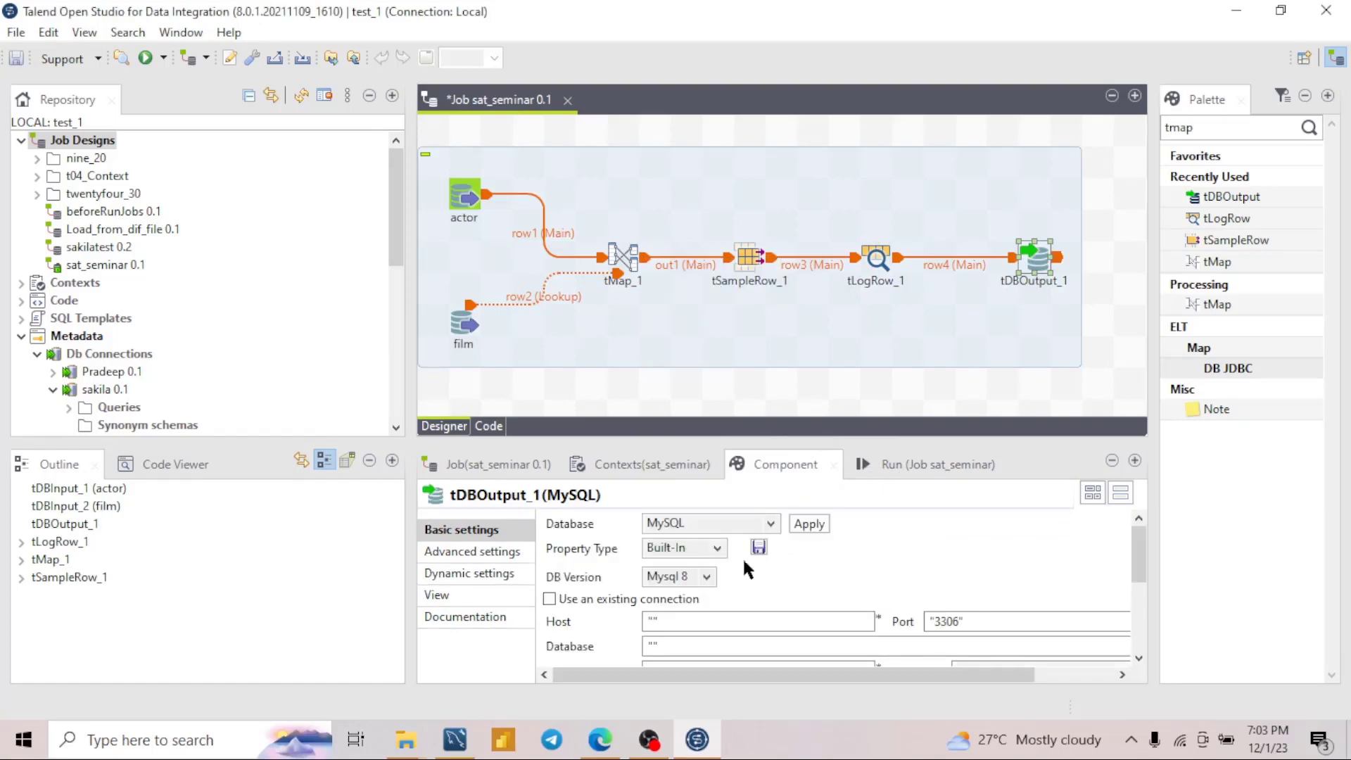
click(716, 548)
click(675, 580)
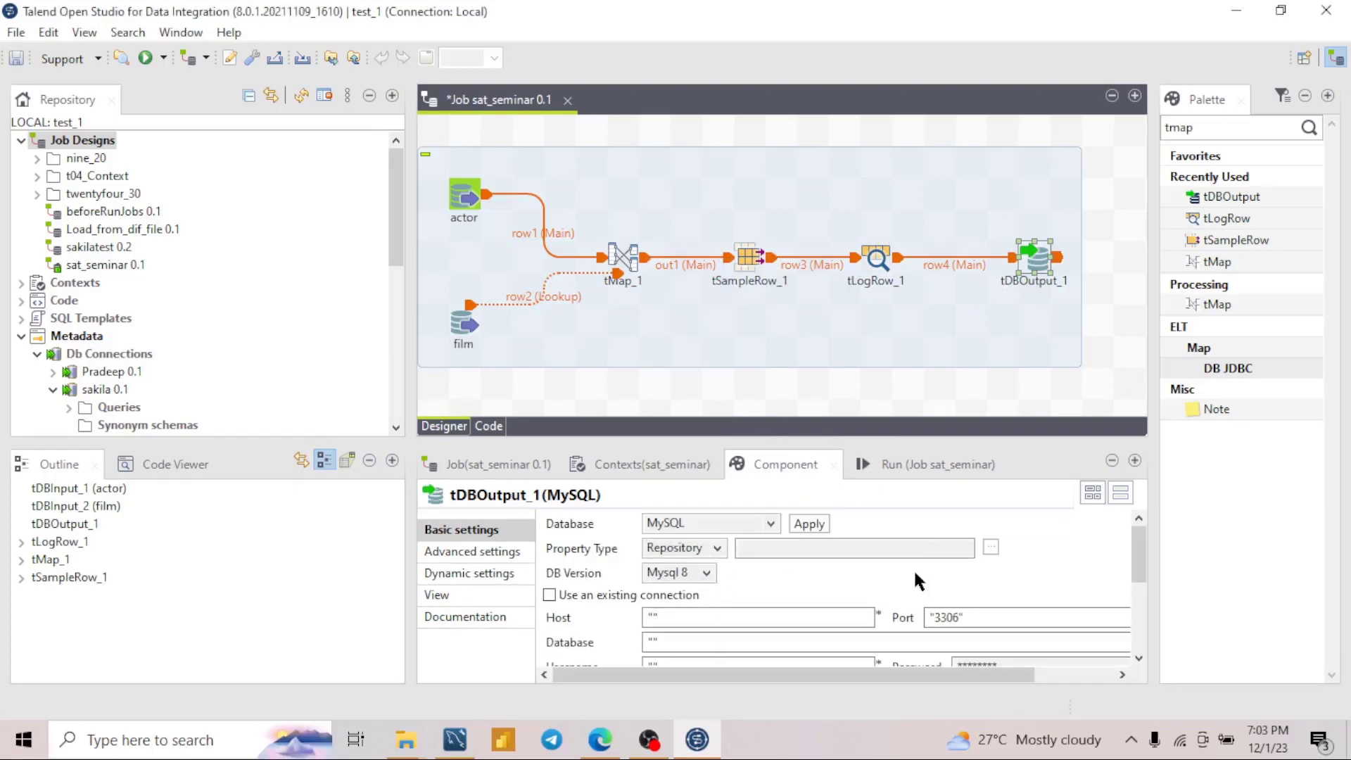
click(991, 546)
click(472, 115)
click(535, 133)
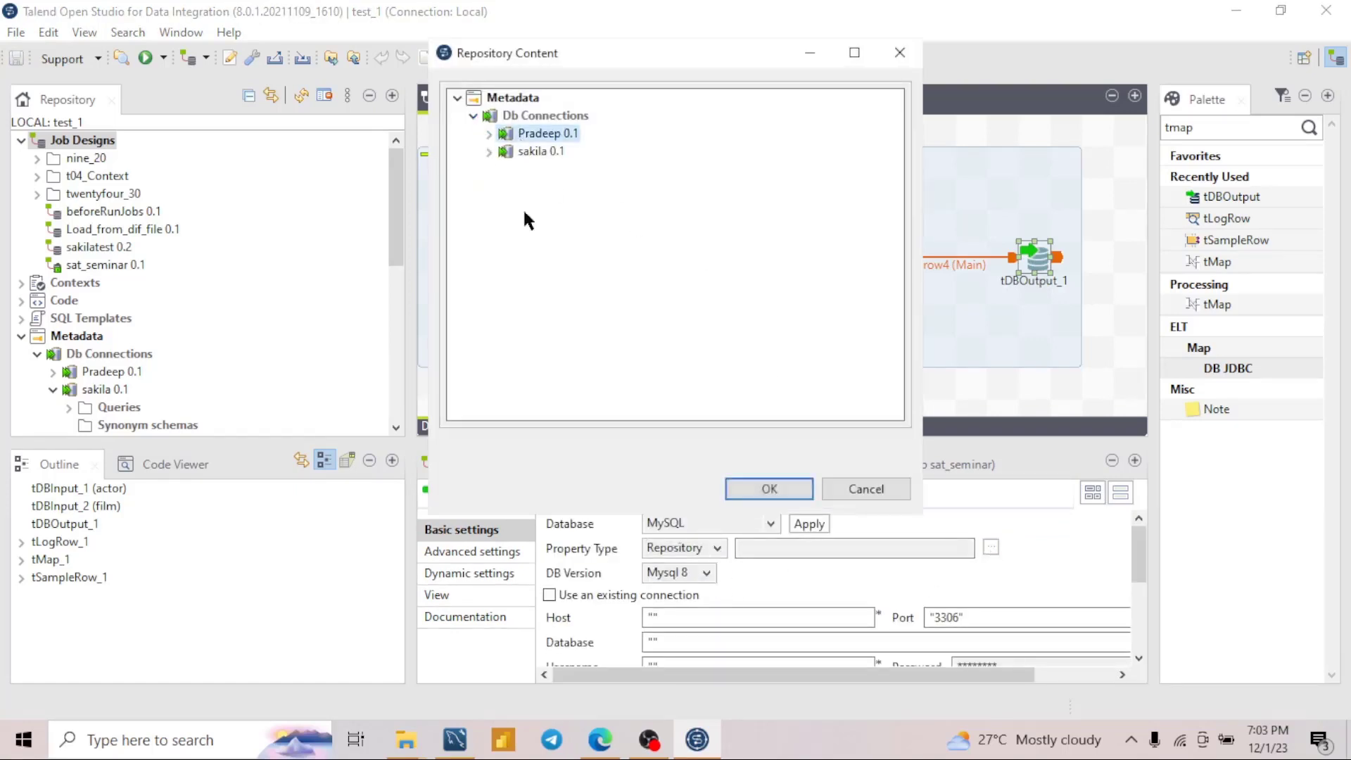
click(791, 490)
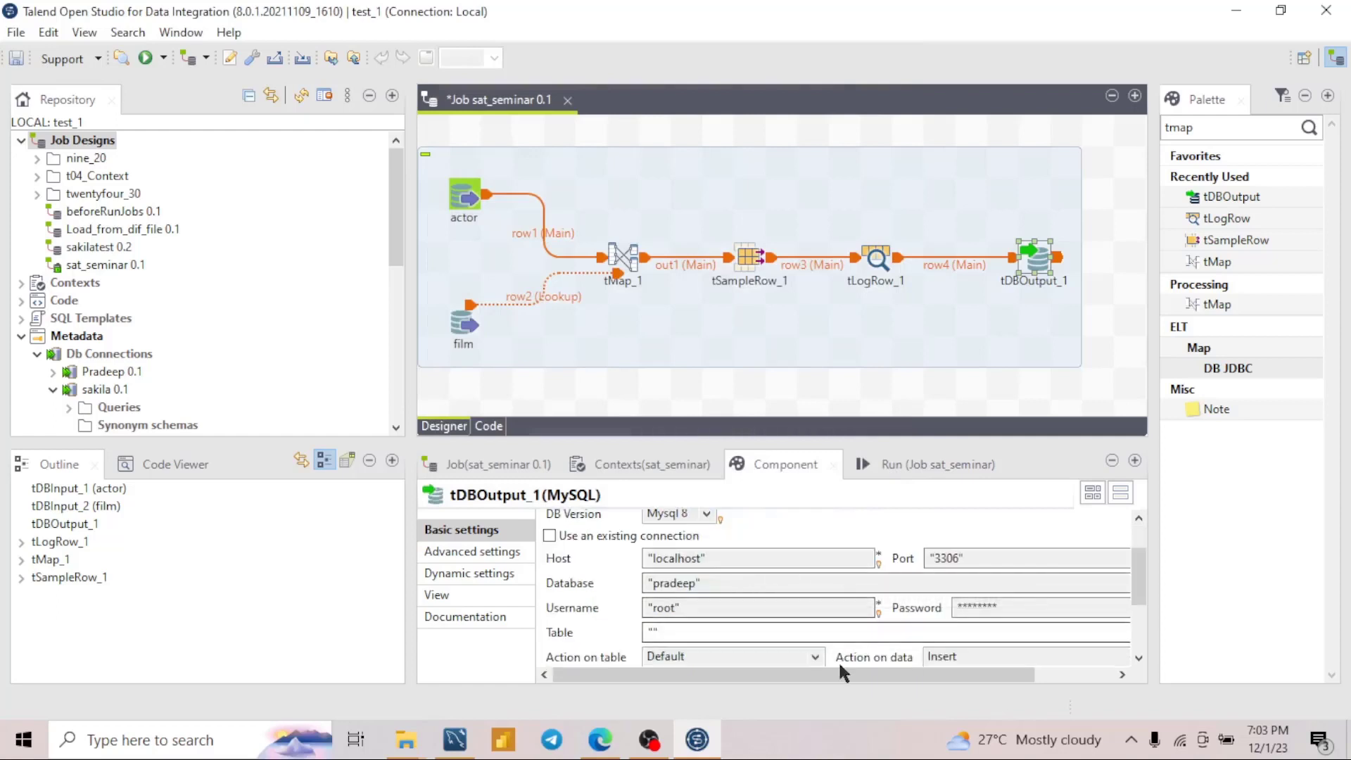
- Name tDBOutput_1's target table "sat_seminar" and set its action on table to Create table if does not exist
scroll(787, 574, down, 1)
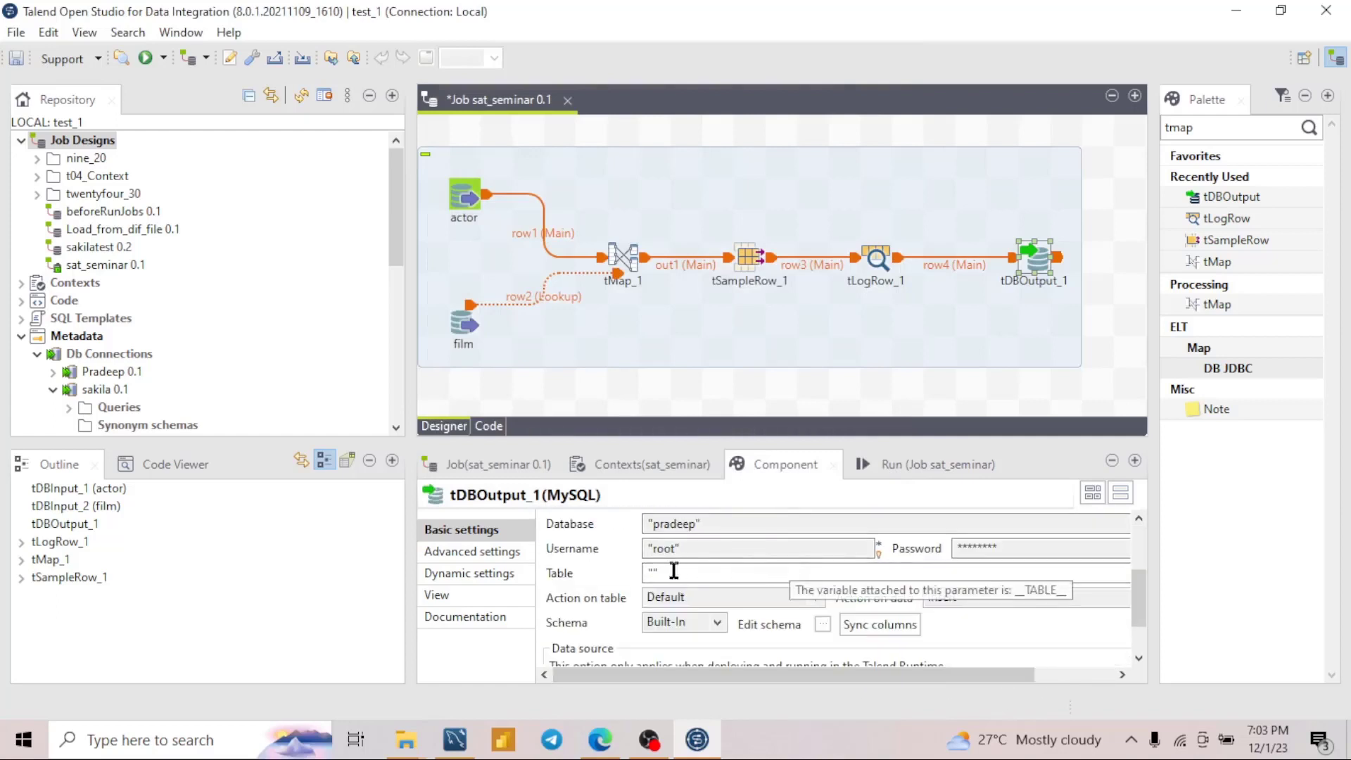
click(654, 573)
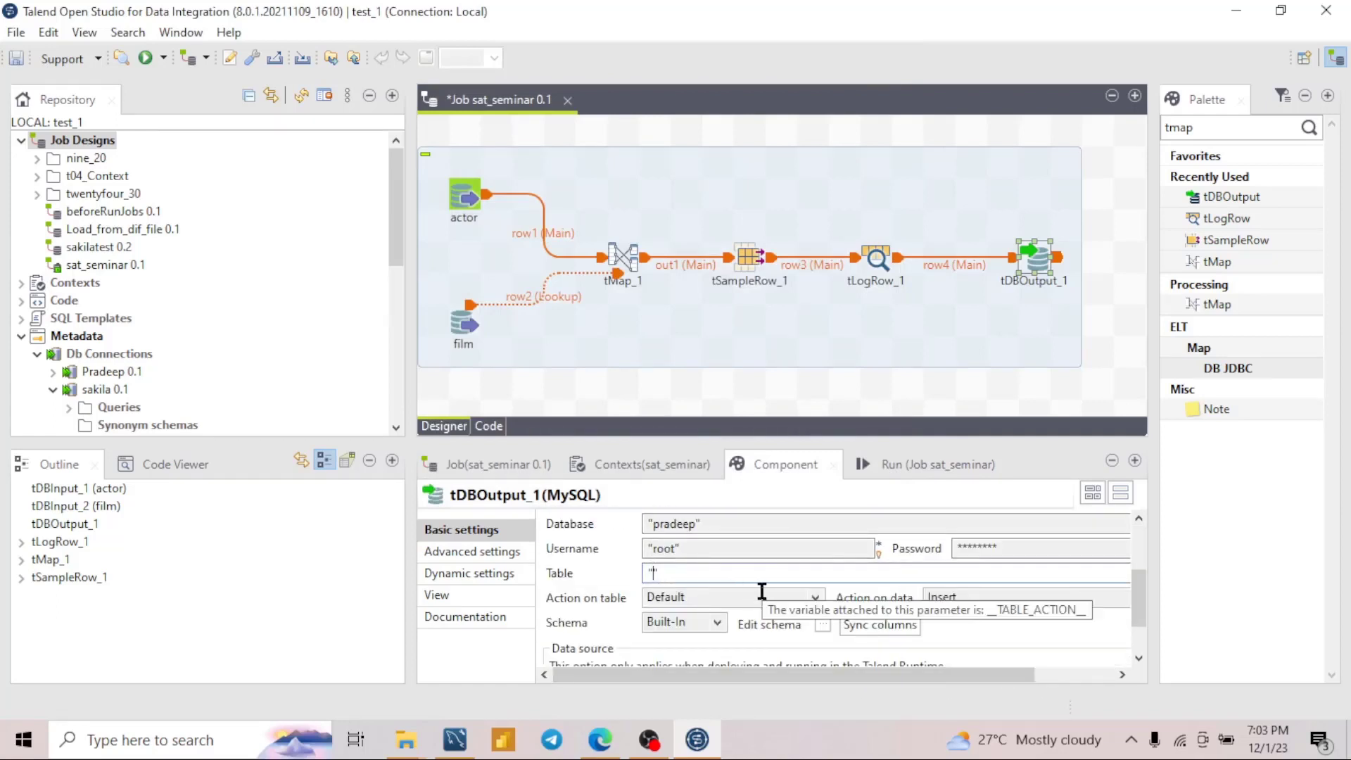
text(sat_seminar)
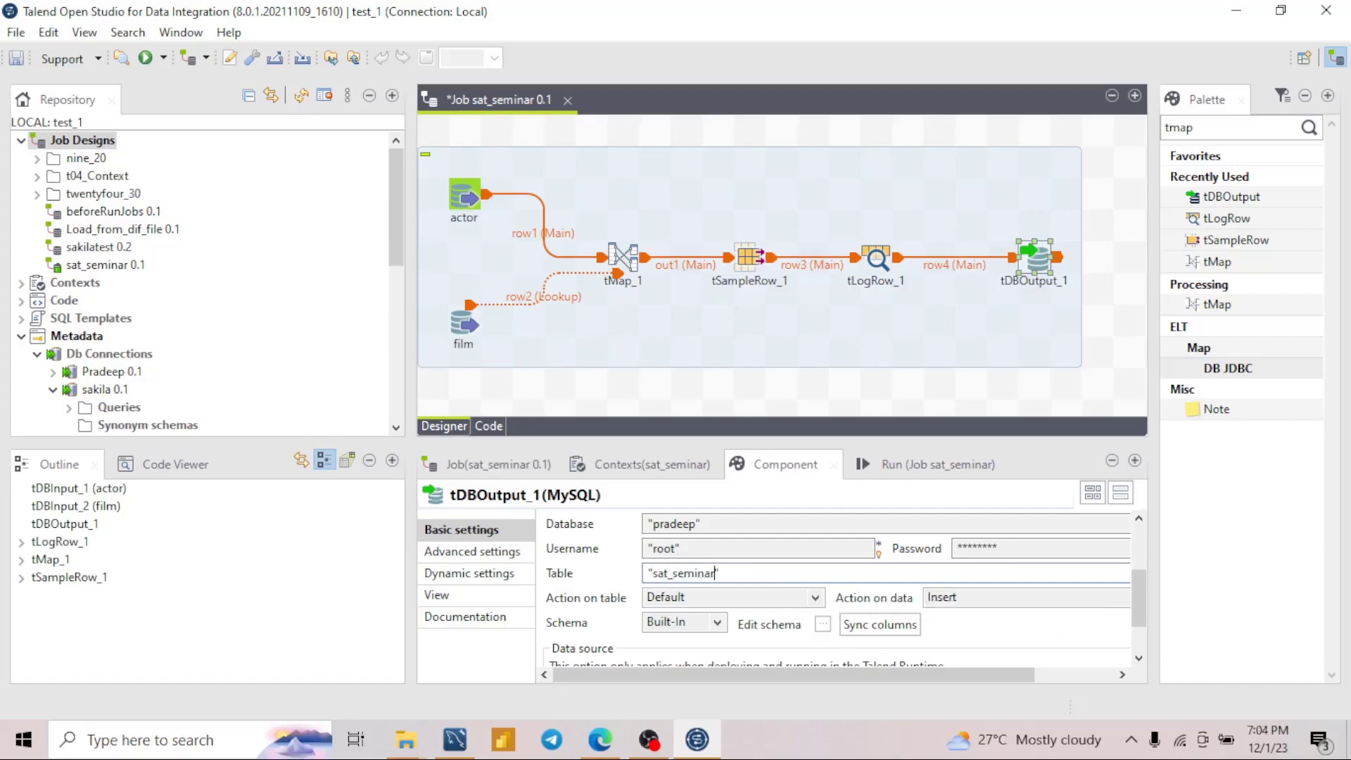
click(799, 595)
click(764, 519)
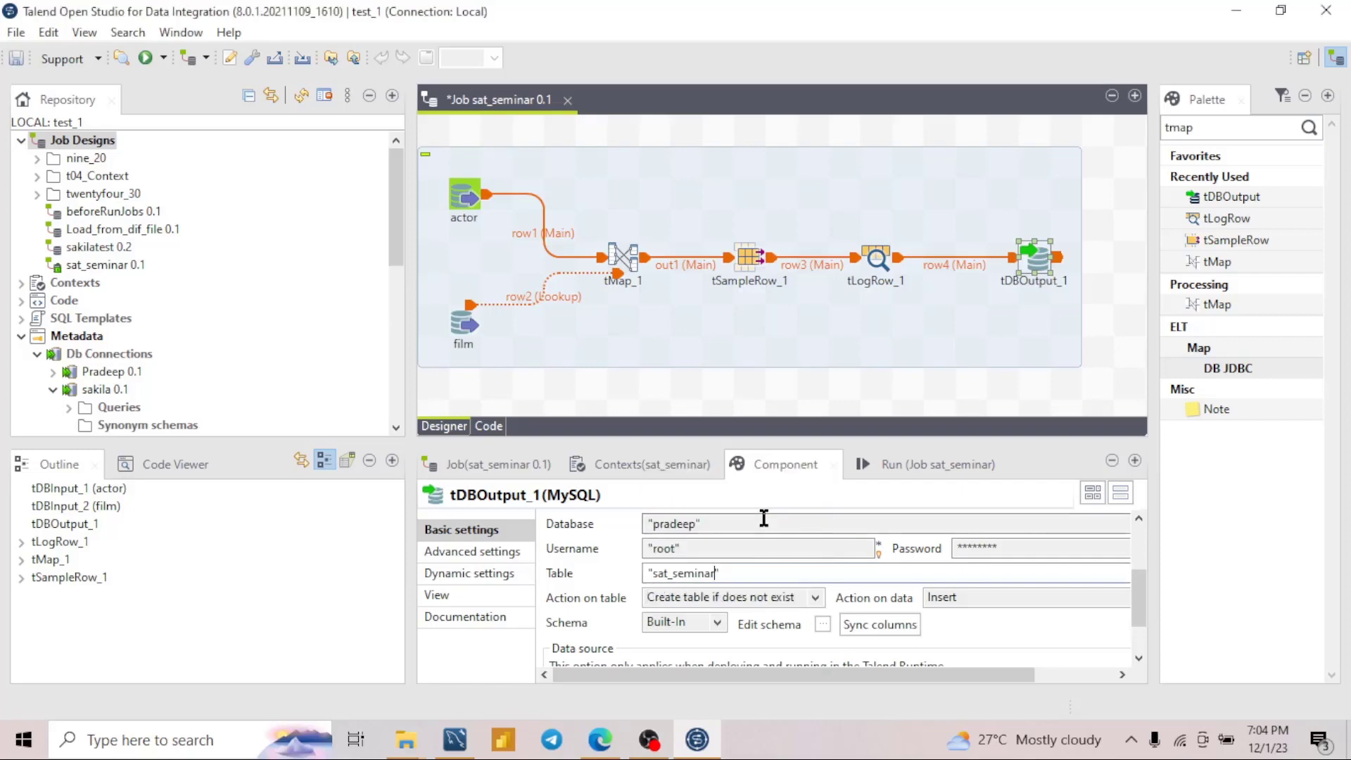
- Synchronize tDBOutput_1's columns with its input and check the complete job layout in the enlarged designer
click(858, 625)
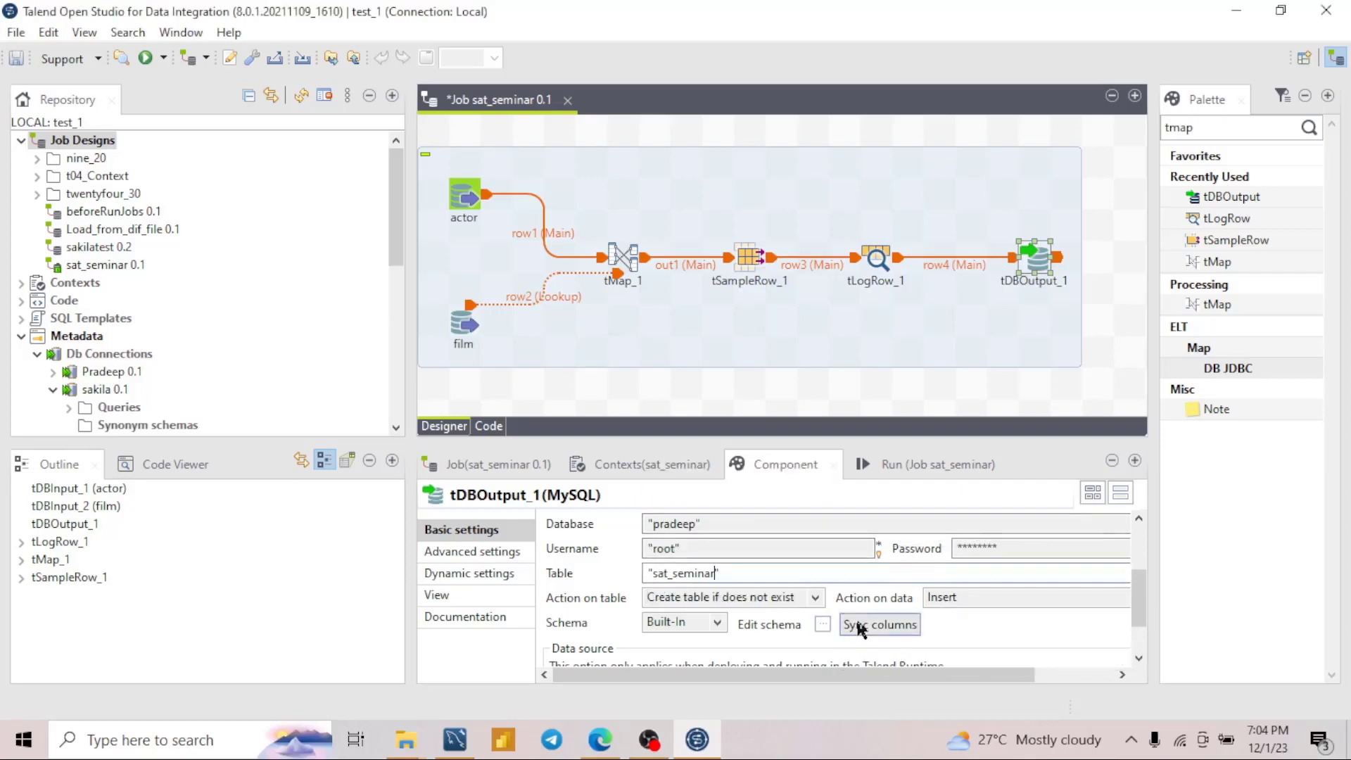
scroll(897, 630, down, 2)
drag(884, 676, 750, 673)
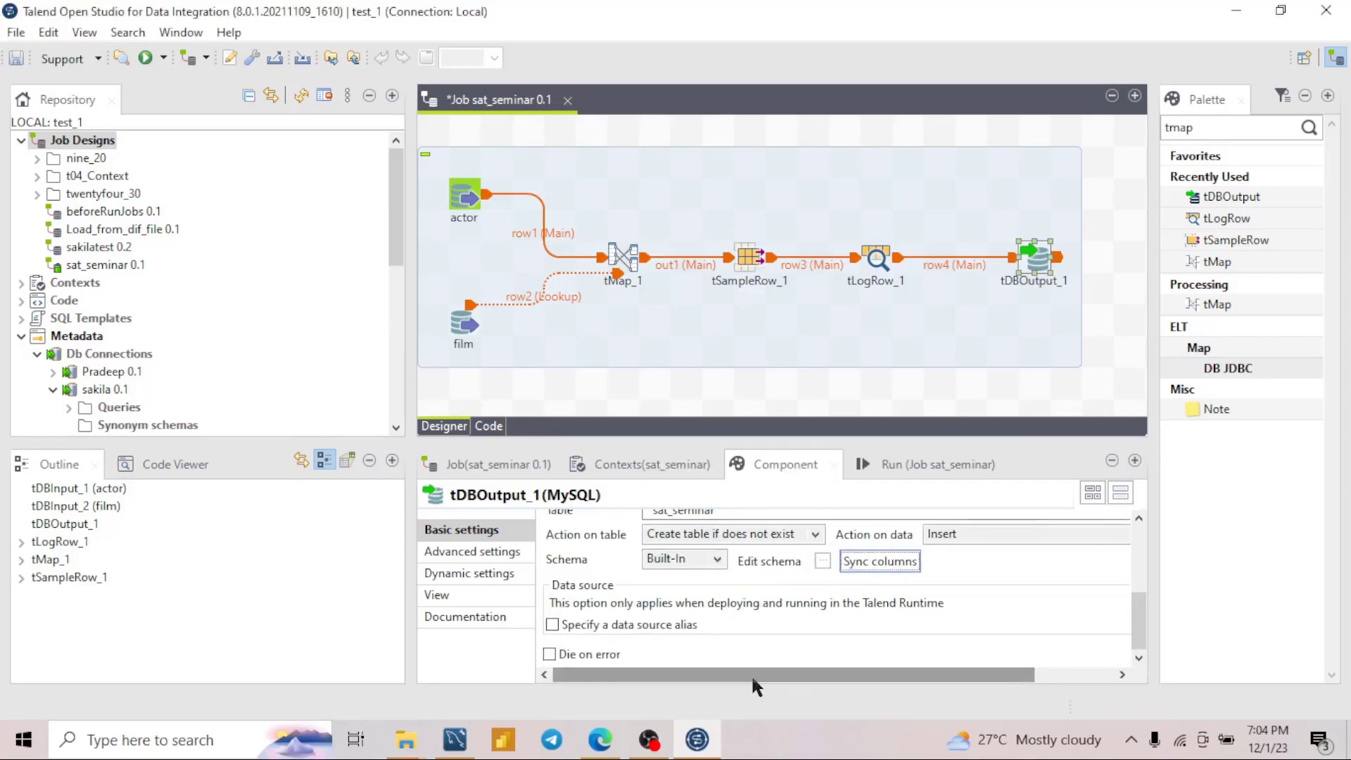
double_click(503, 103)
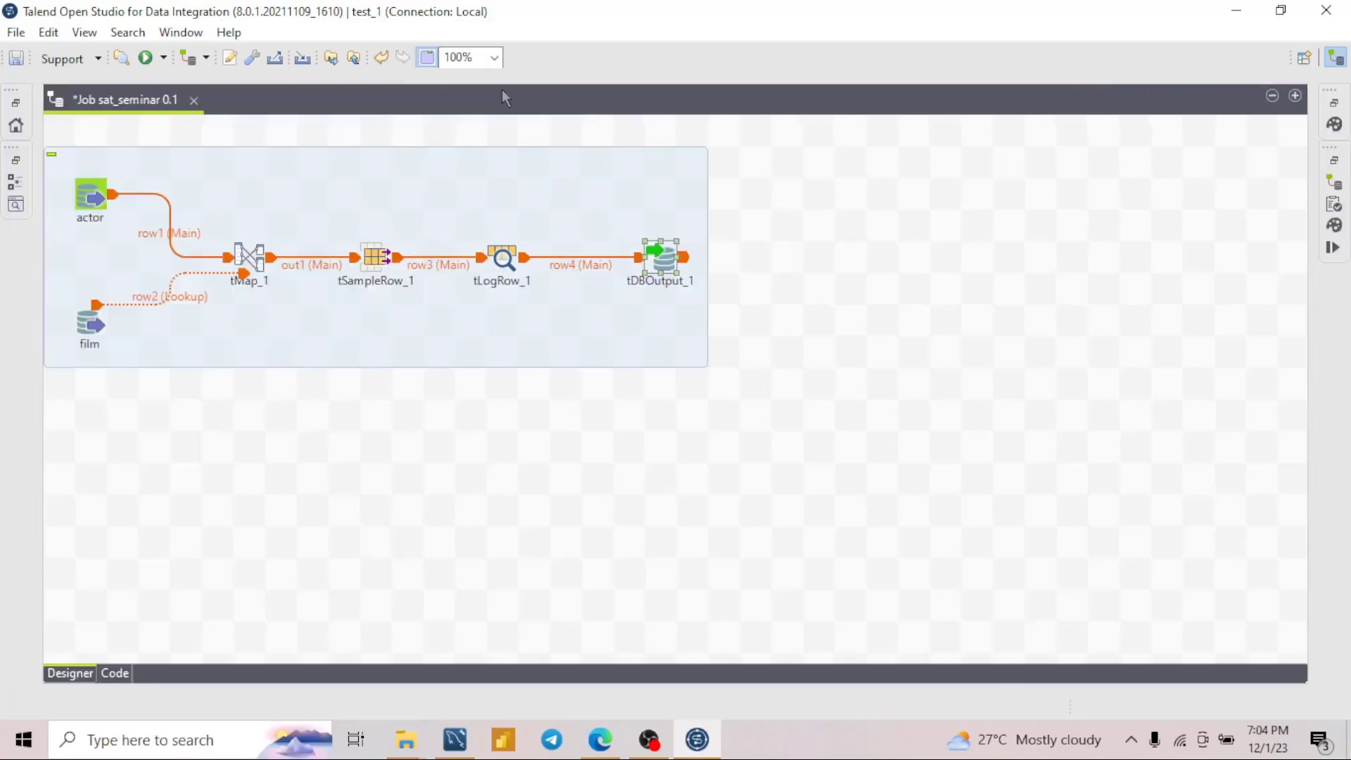
double_click(354, 99)
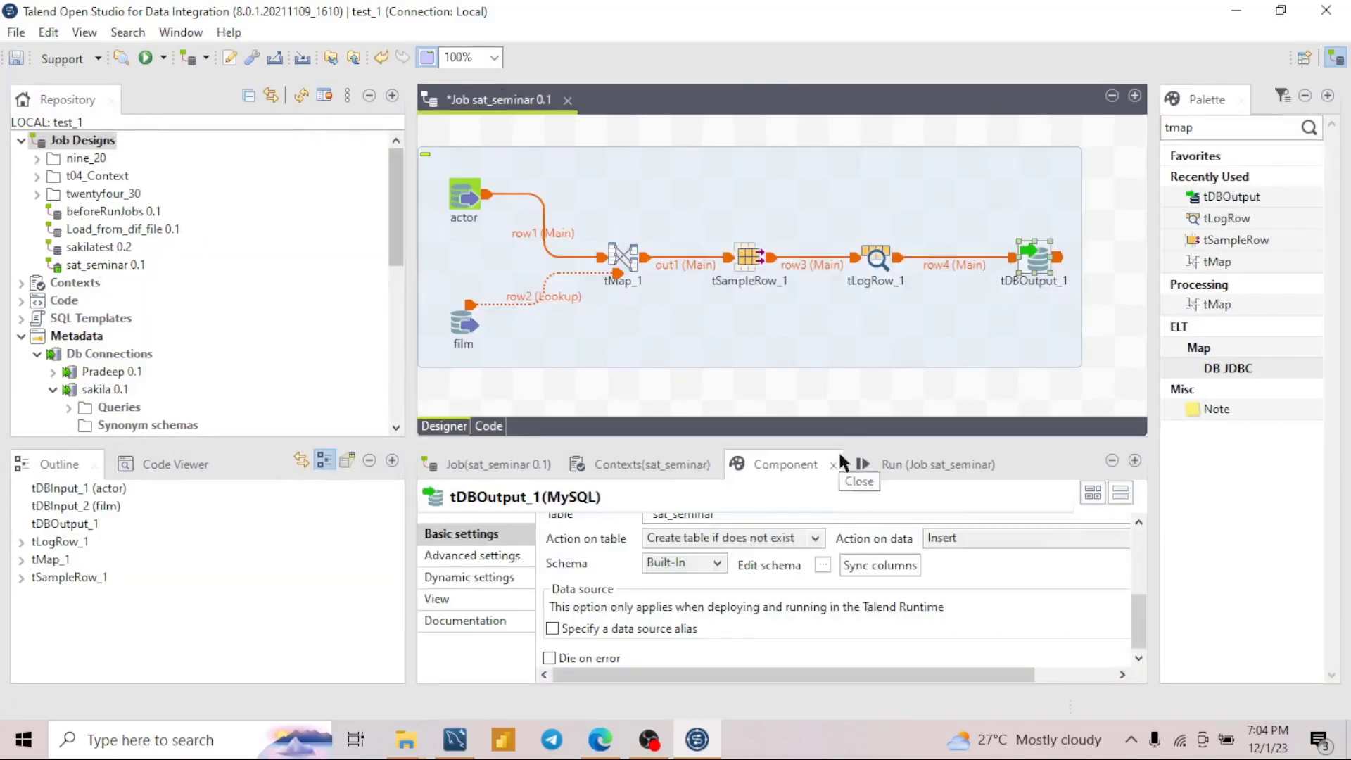
- Run the sat_seminar job in the enlarged Run view and review the rows logged by tLogRow_1
double_click(873, 454)
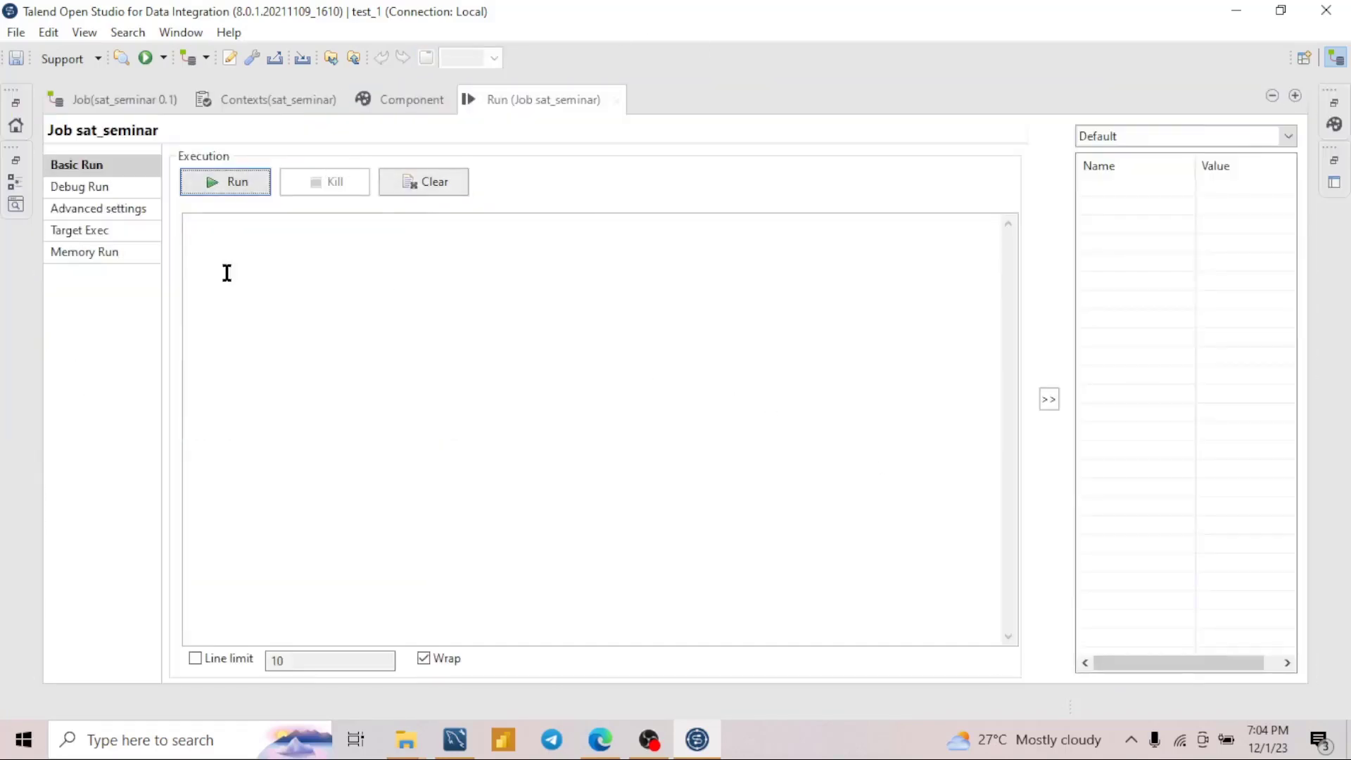
click(241, 182)
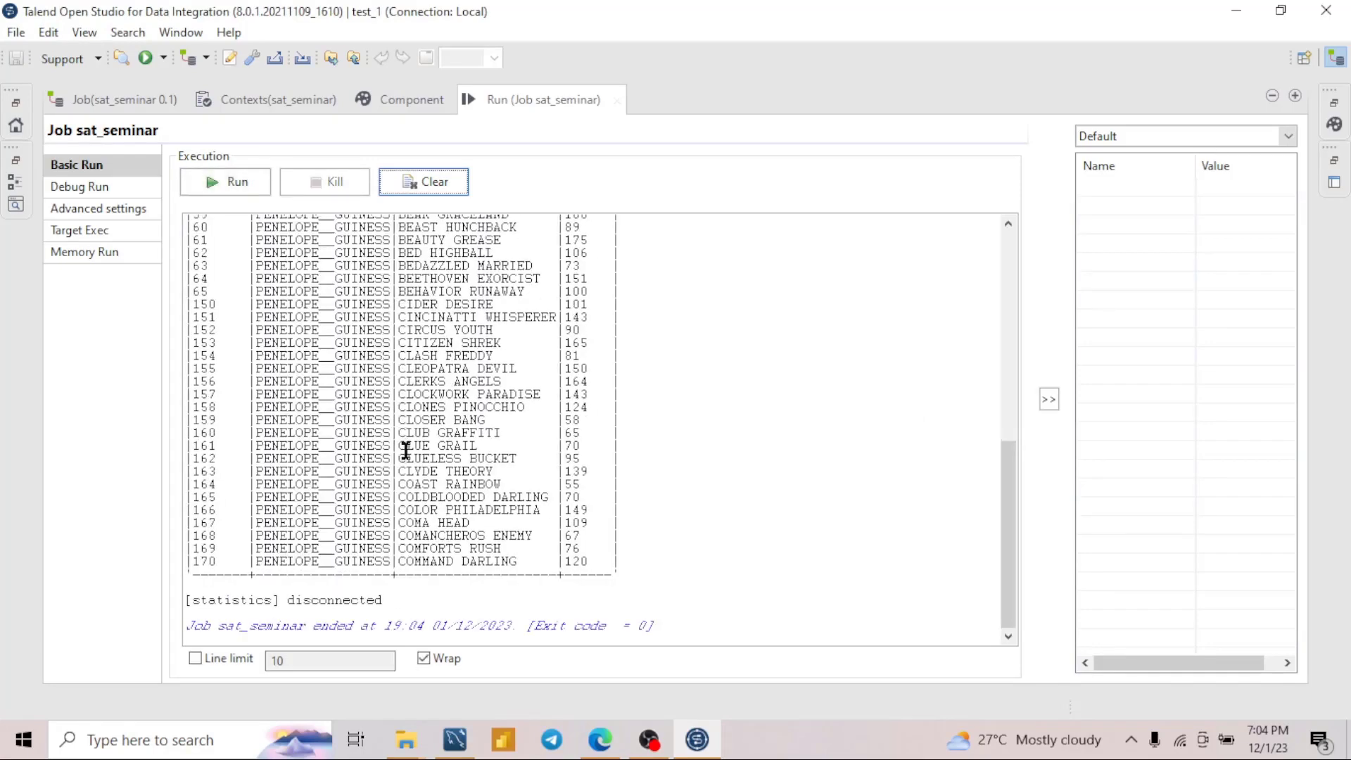
scroll(381, 441, up, 20)
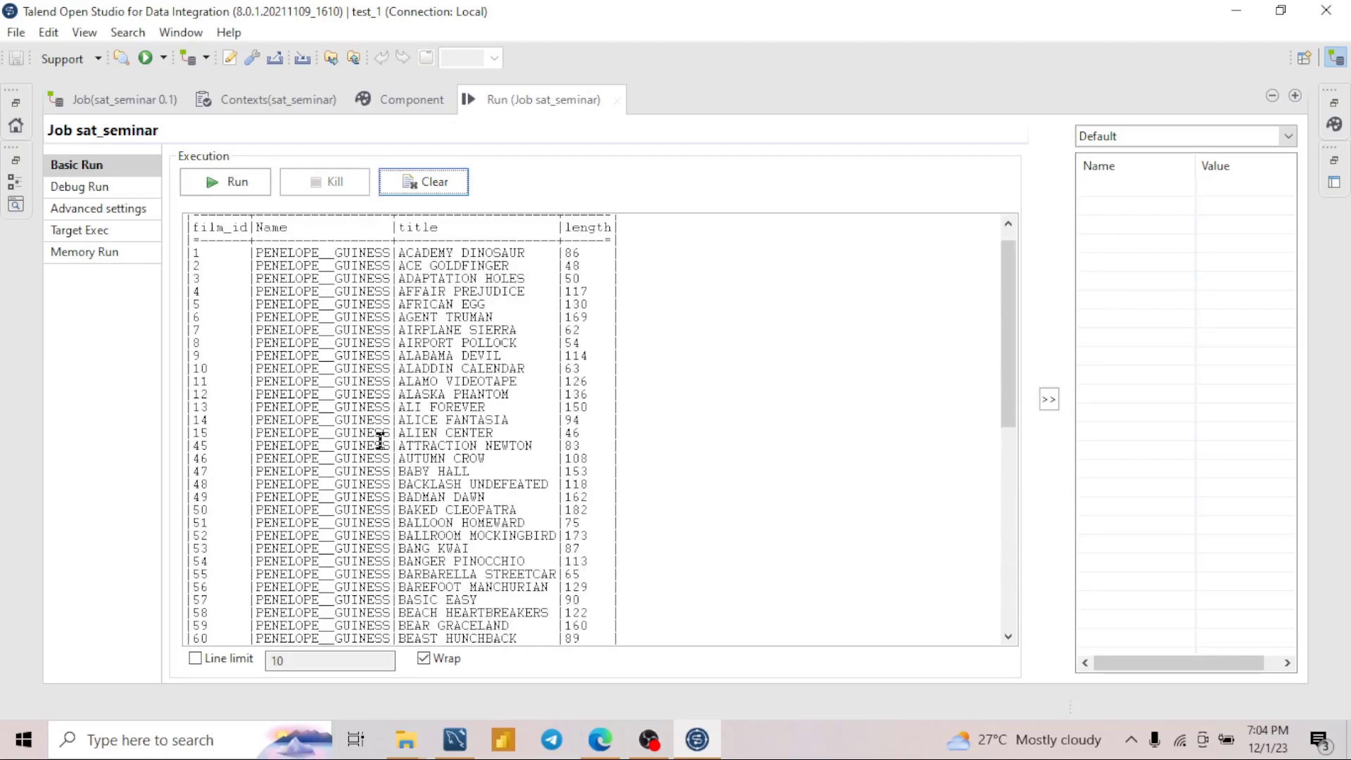
scroll(419, 439, down, 15)
scroll(423, 436, up, 12)
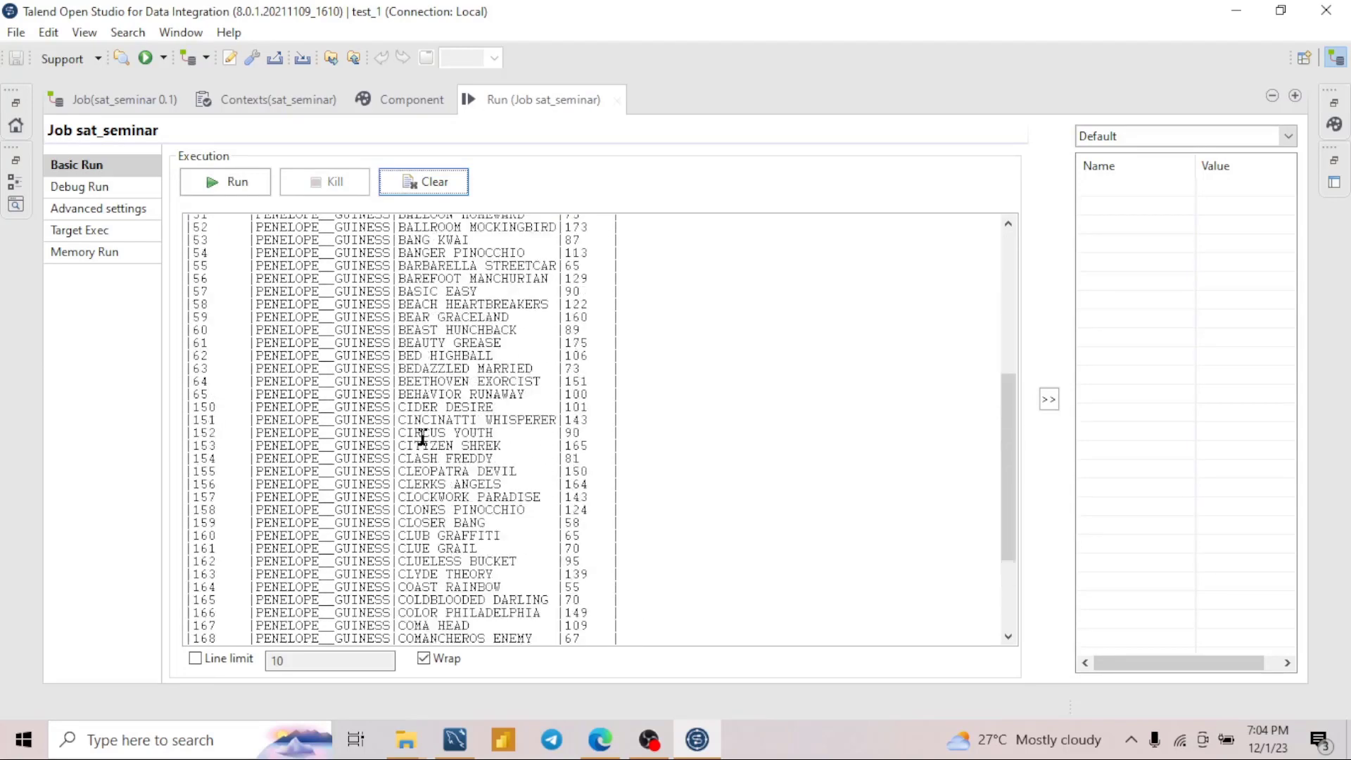
scroll(423, 436, up, 3)
scroll(422, 437, down, 4)
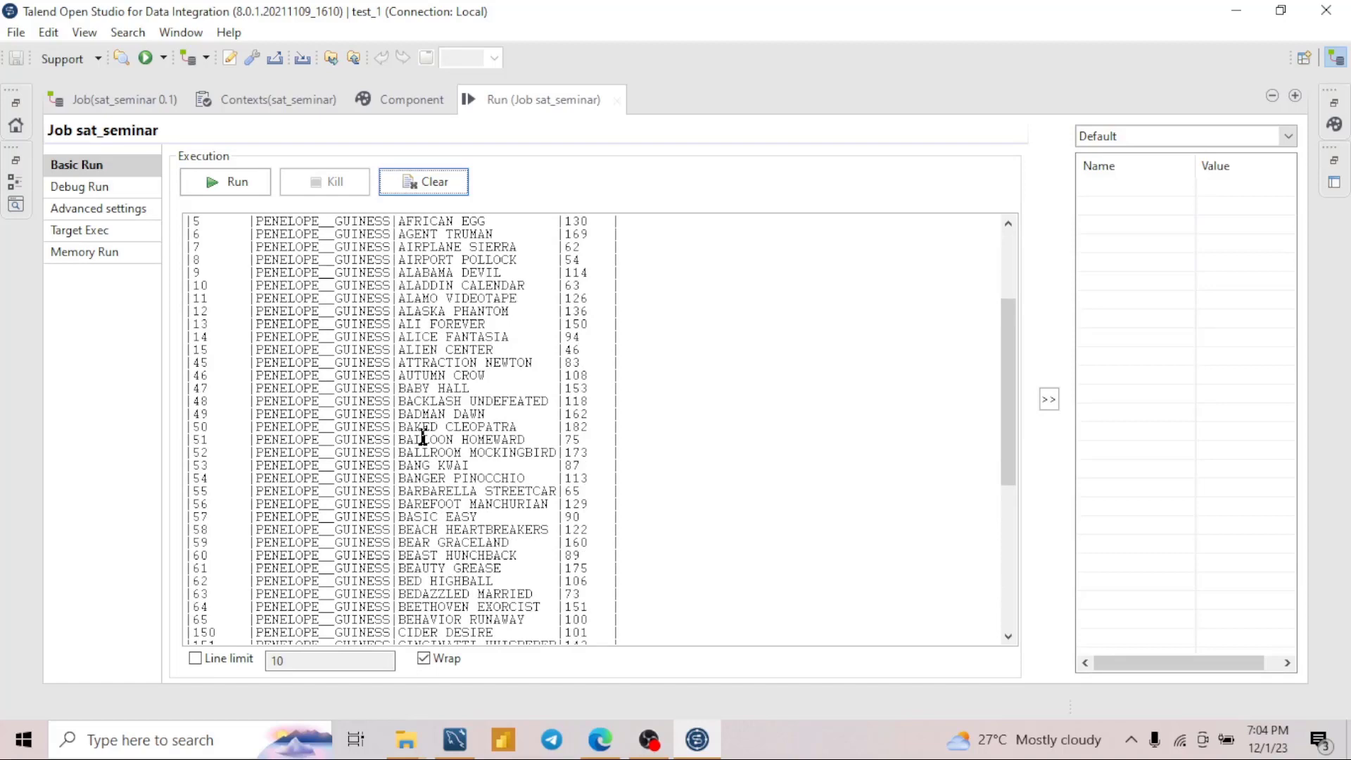
scroll(423, 437, up, 3)
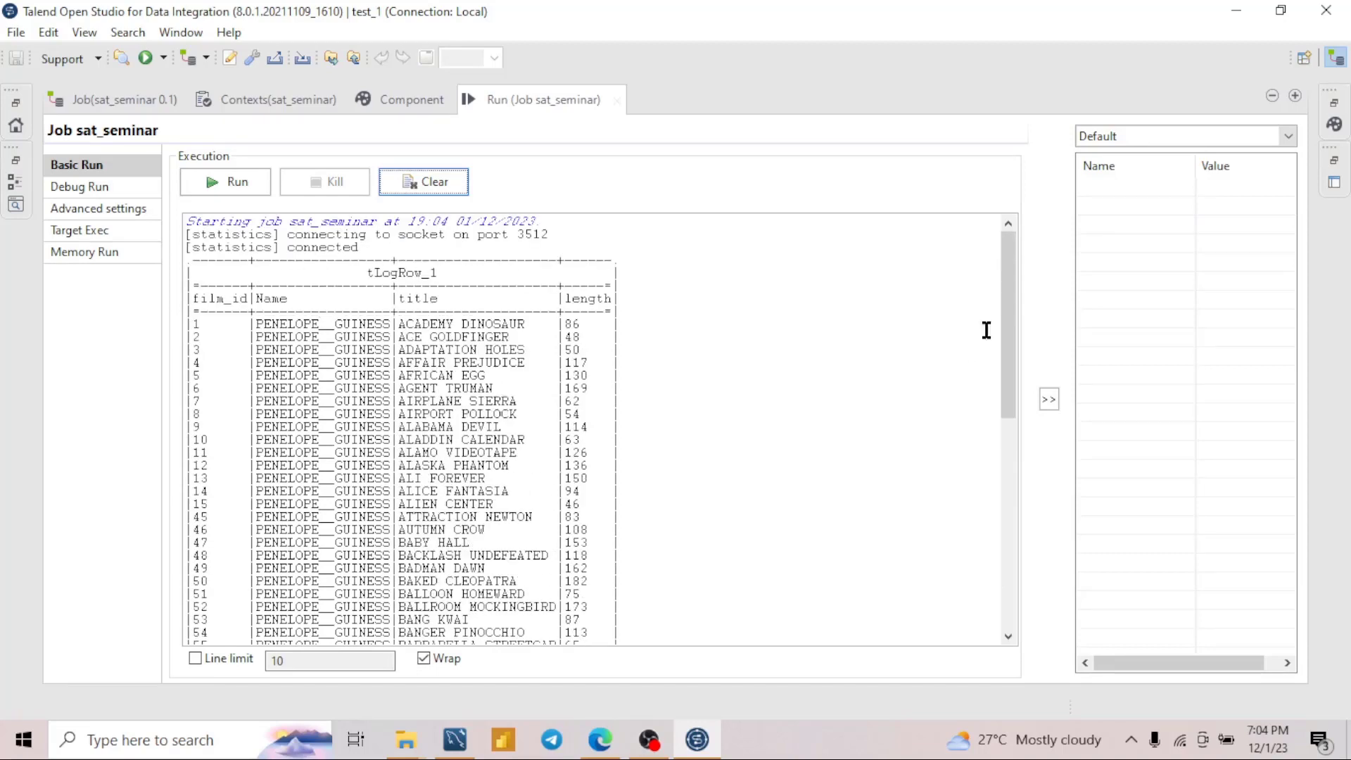
drag(1010, 301, 982, 298)
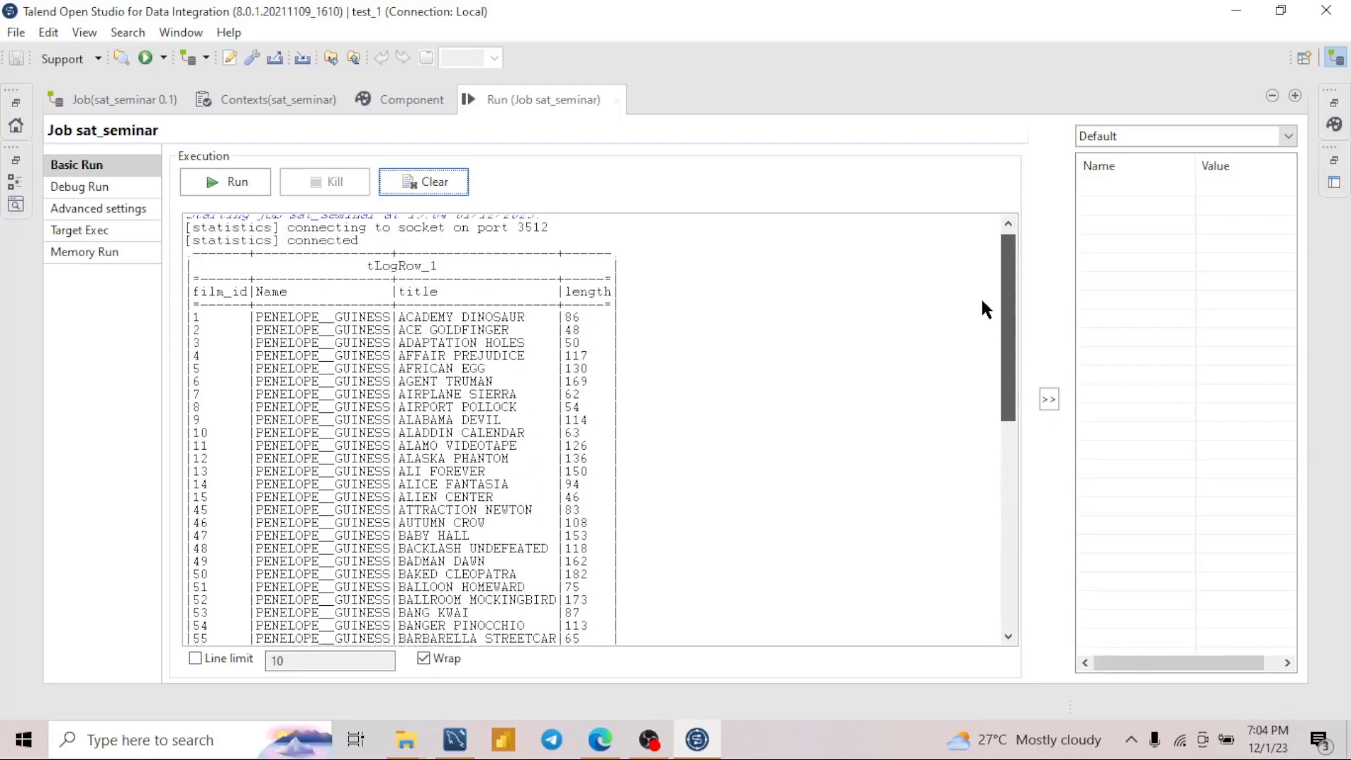
- Switch to MySQL Workbench, refresh the schemas and inspect the columns of the output schema's sat_seminar table
click(455, 738)
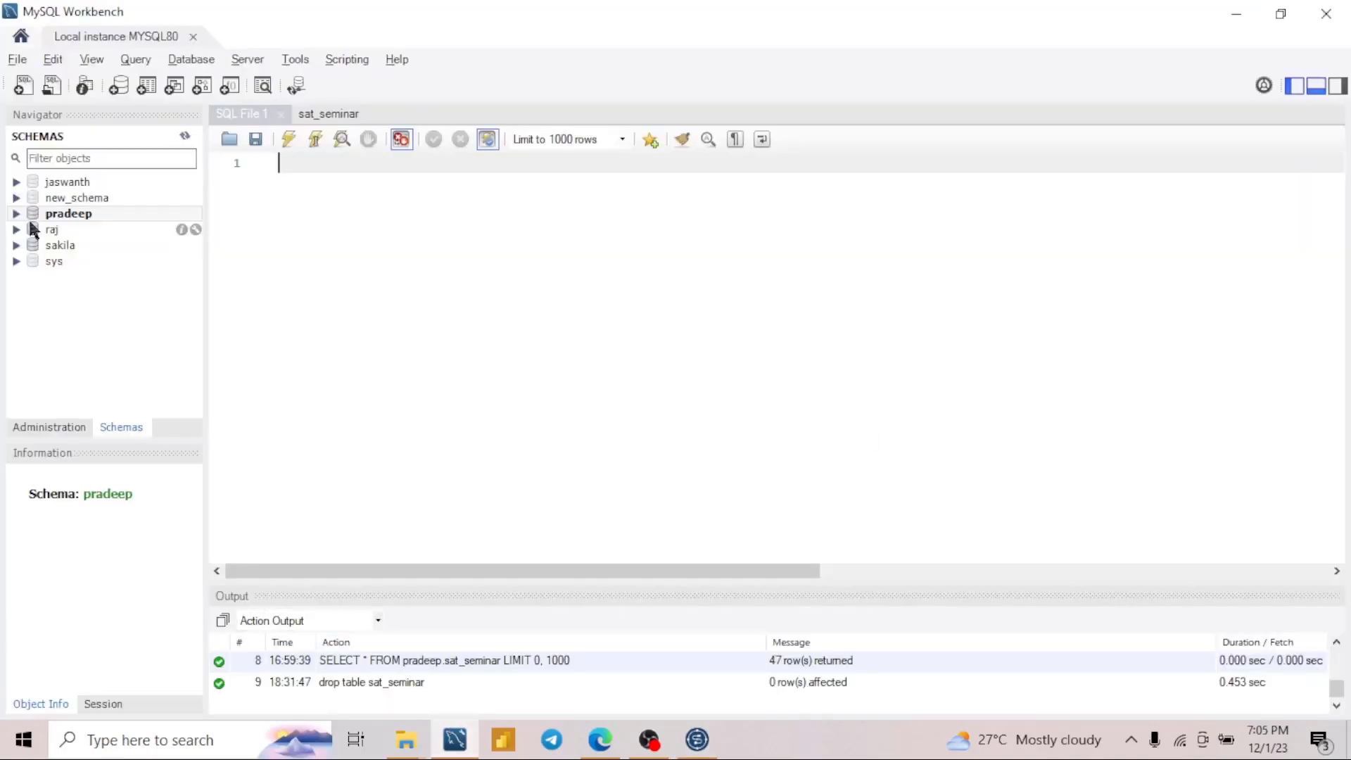
click(186, 135)
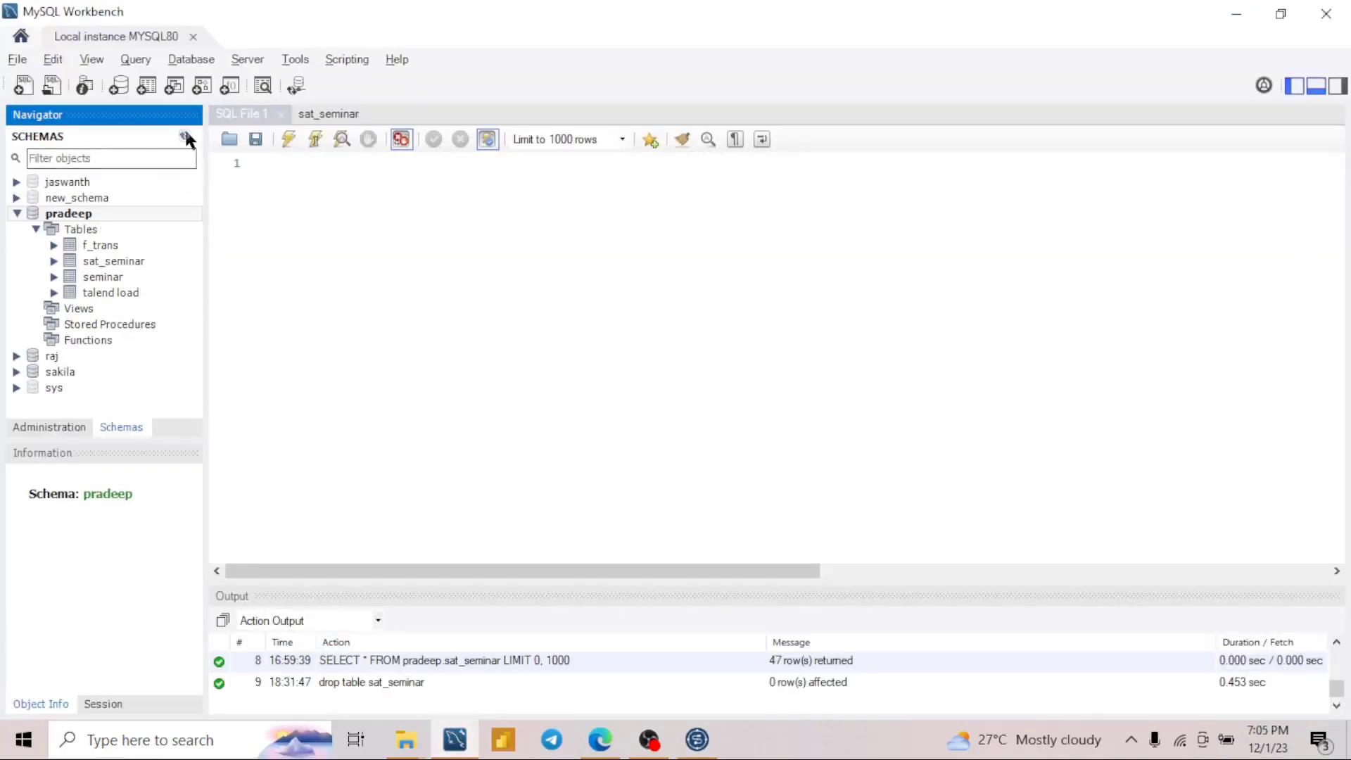
click(53, 261)
click(72, 277)
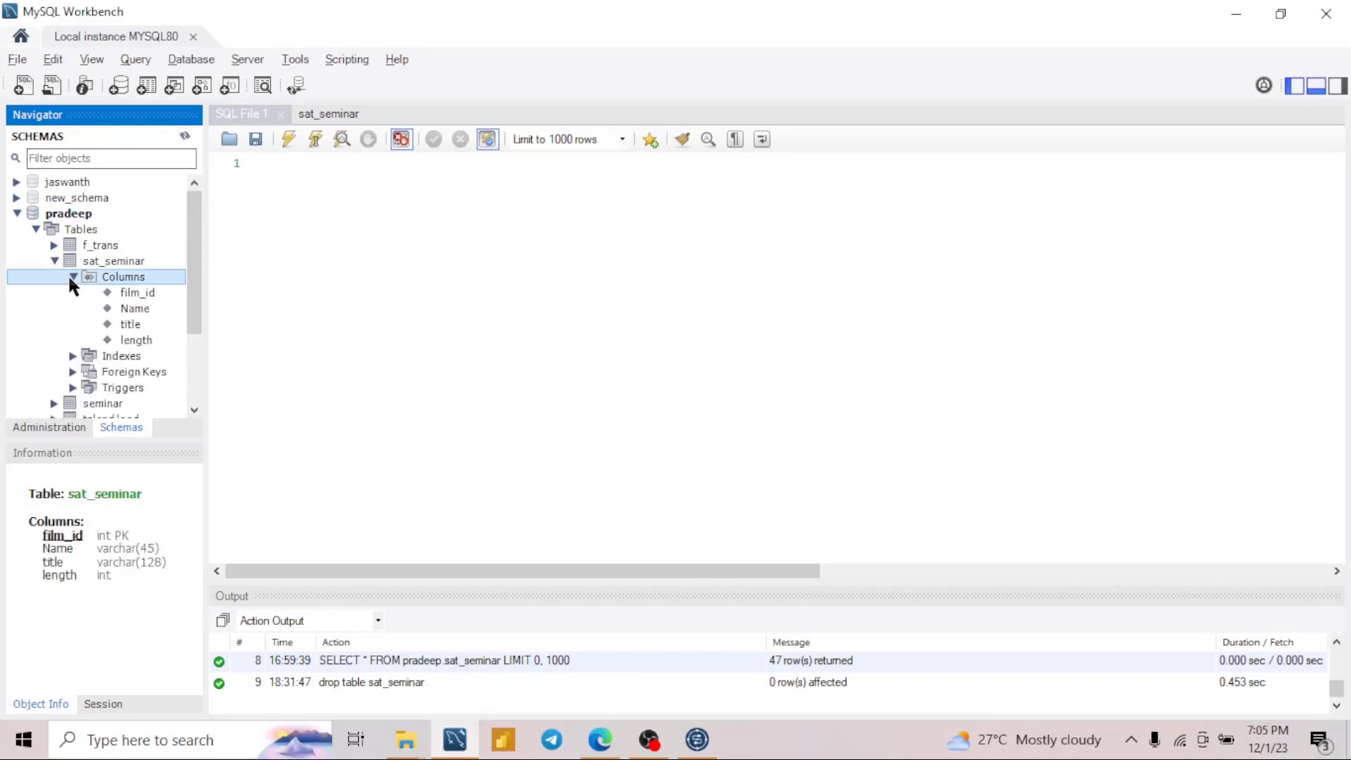
- Query all rows of the sat_seminar table and examine the loaded film records from start to end
click(177, 262)
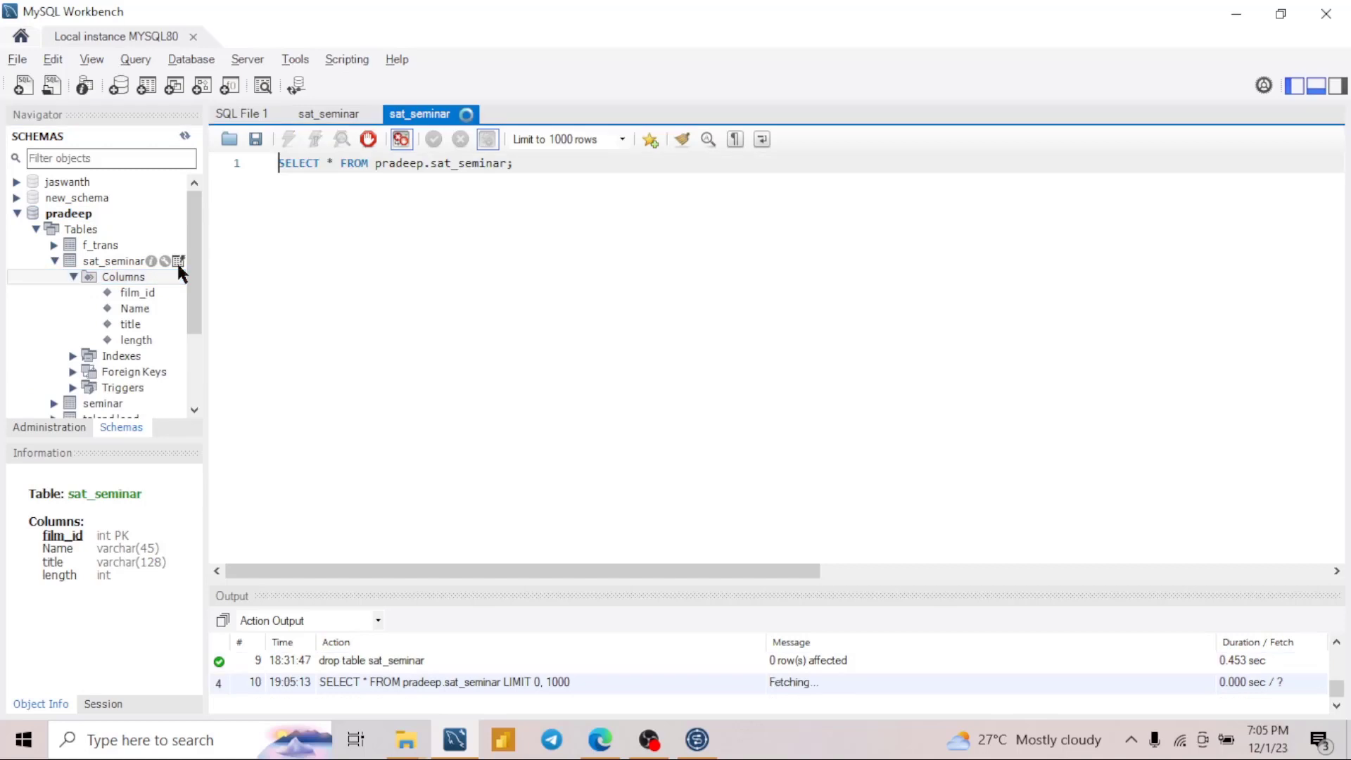
scroll(475, 420, down, 1)
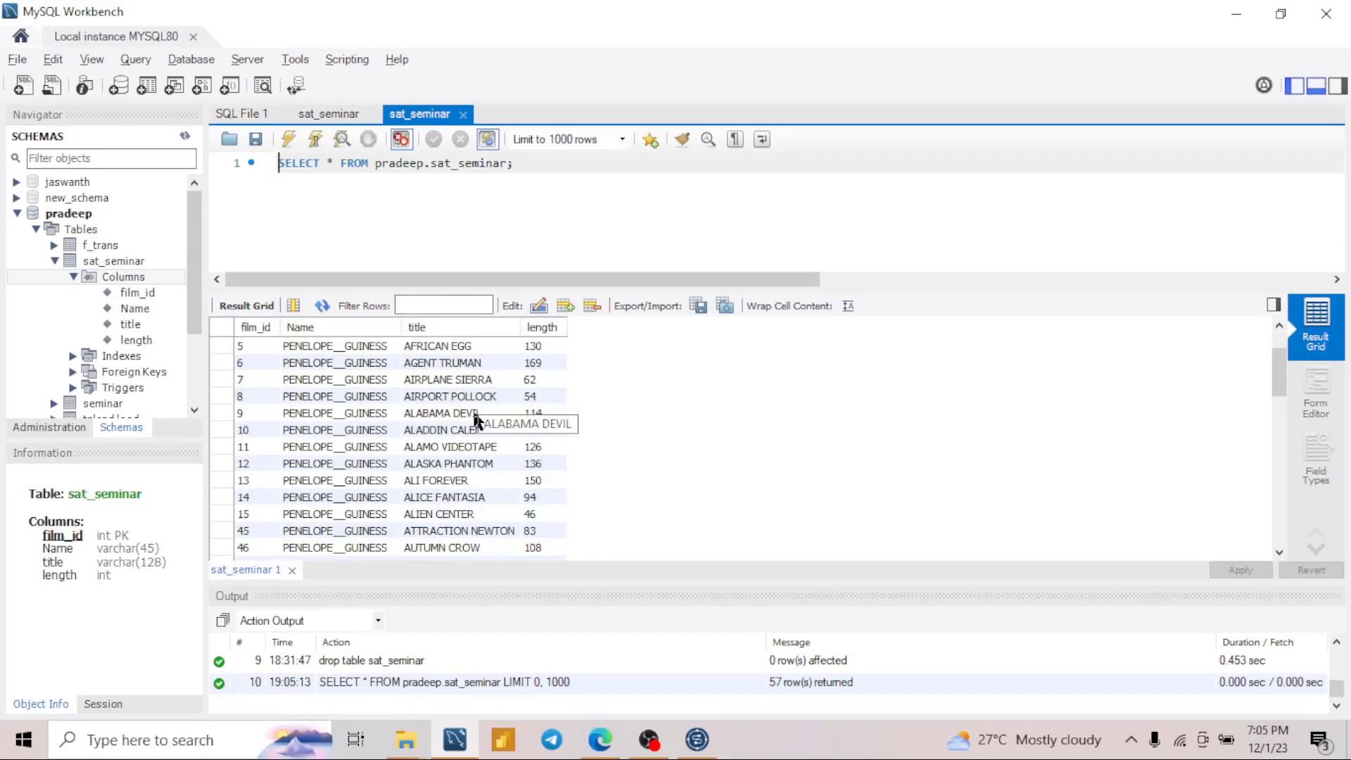
scroll(475, 420, down, 12)
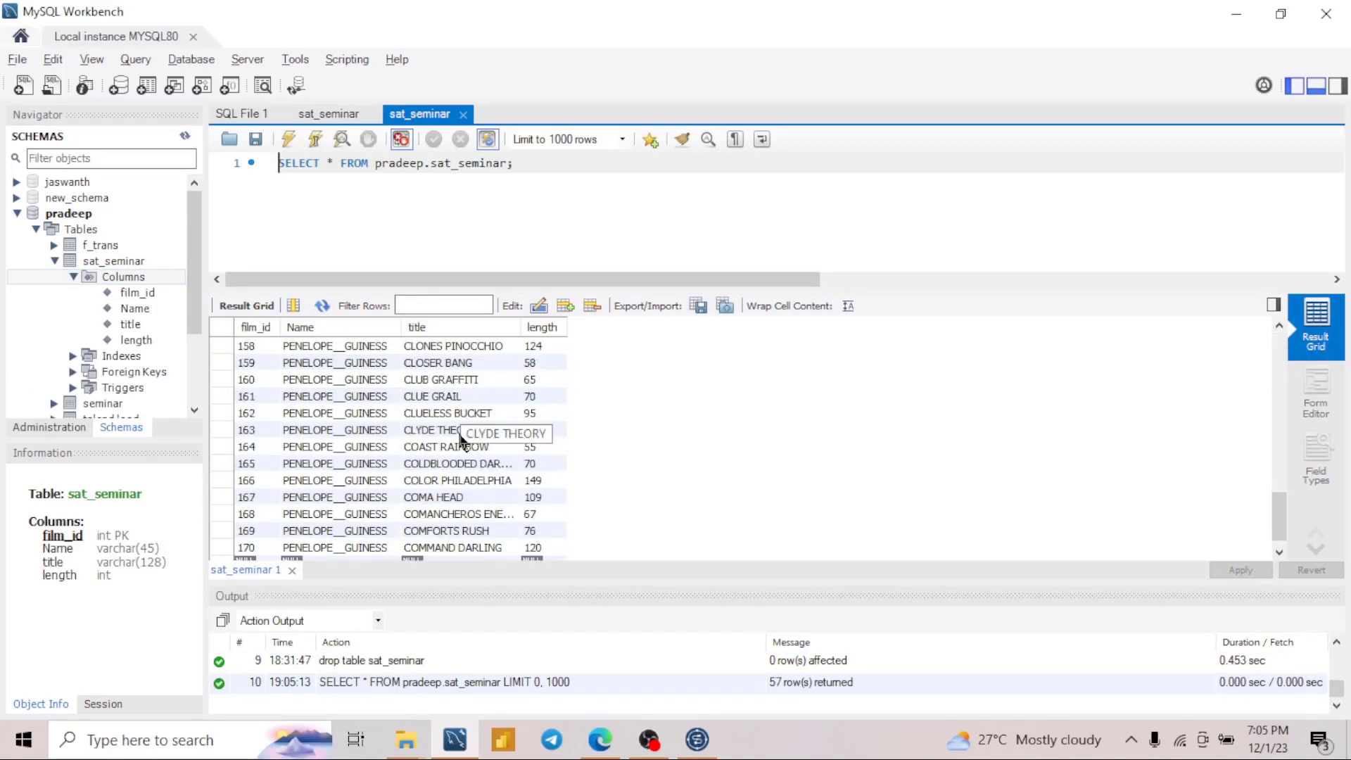
scroll(463, 440, up, 10)
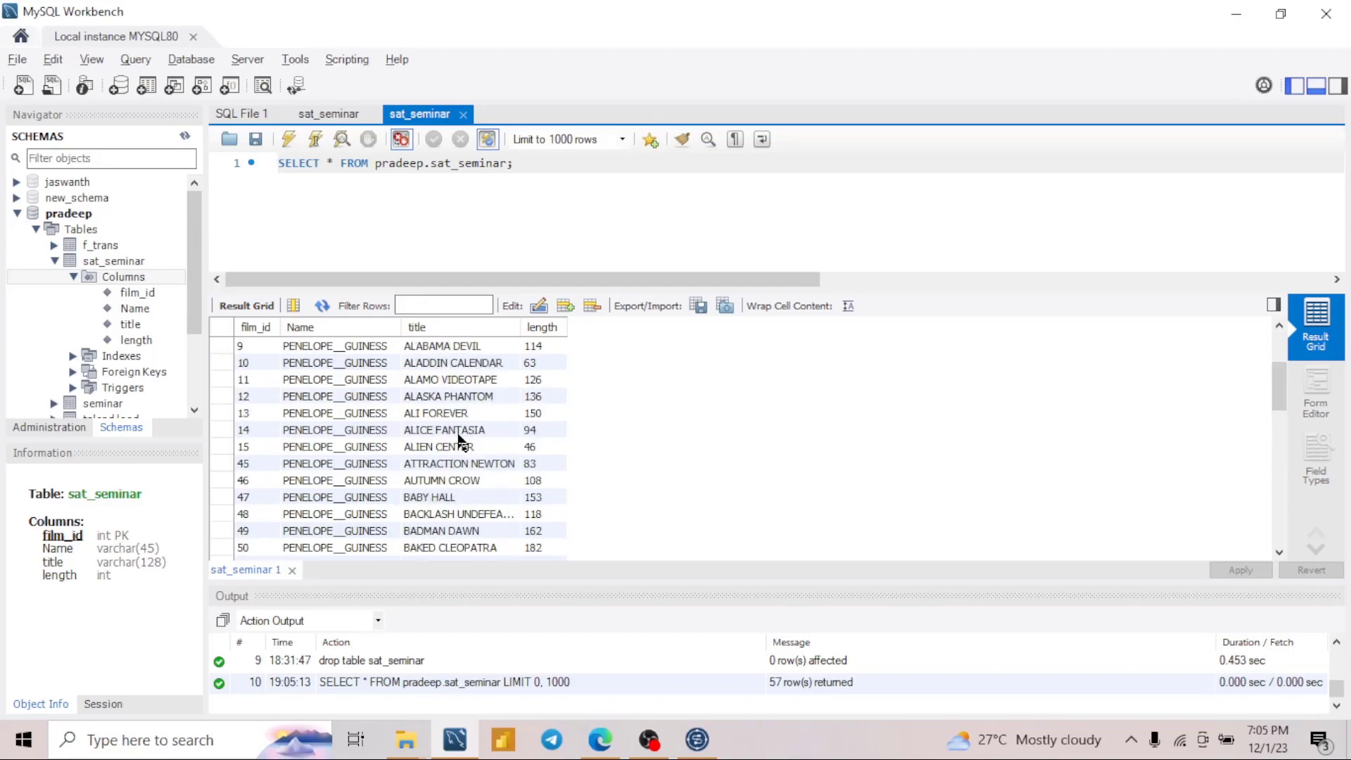
scroll(458, 440, up, 1)
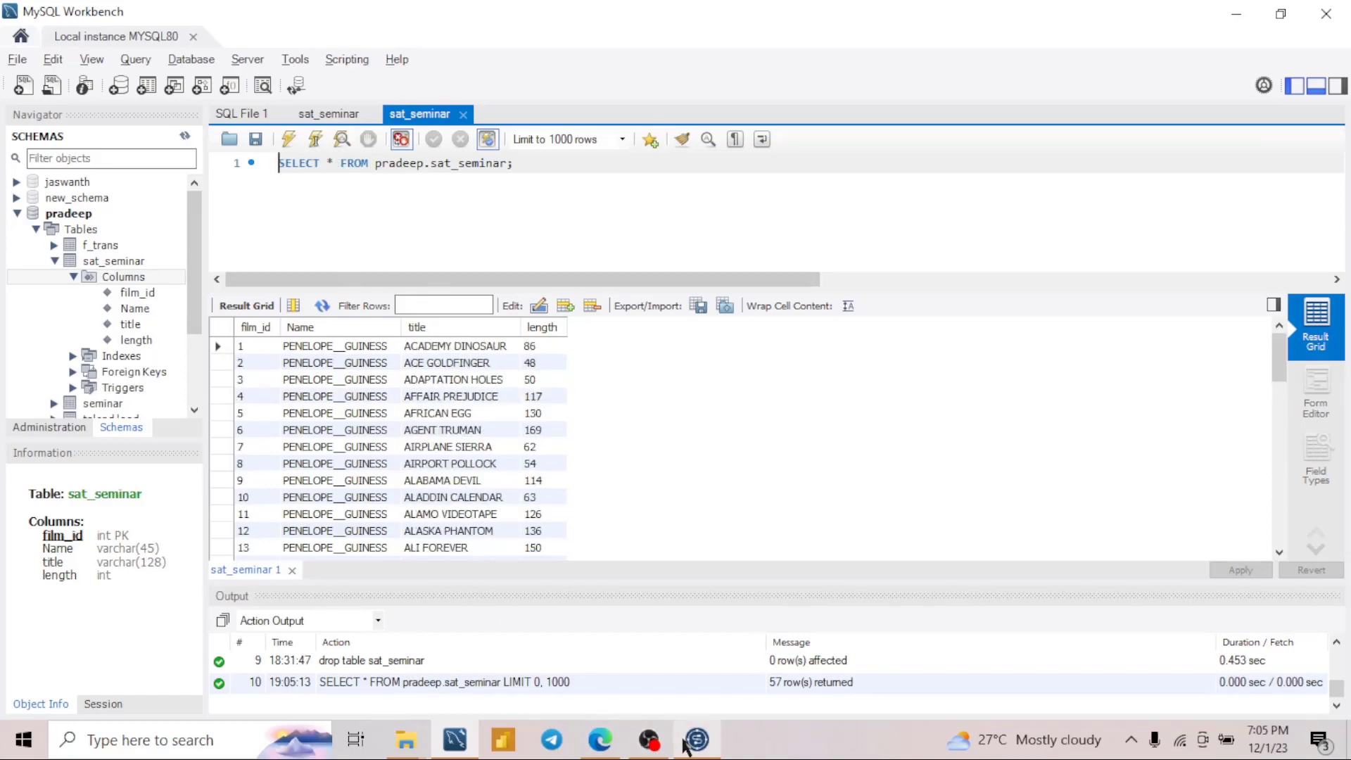